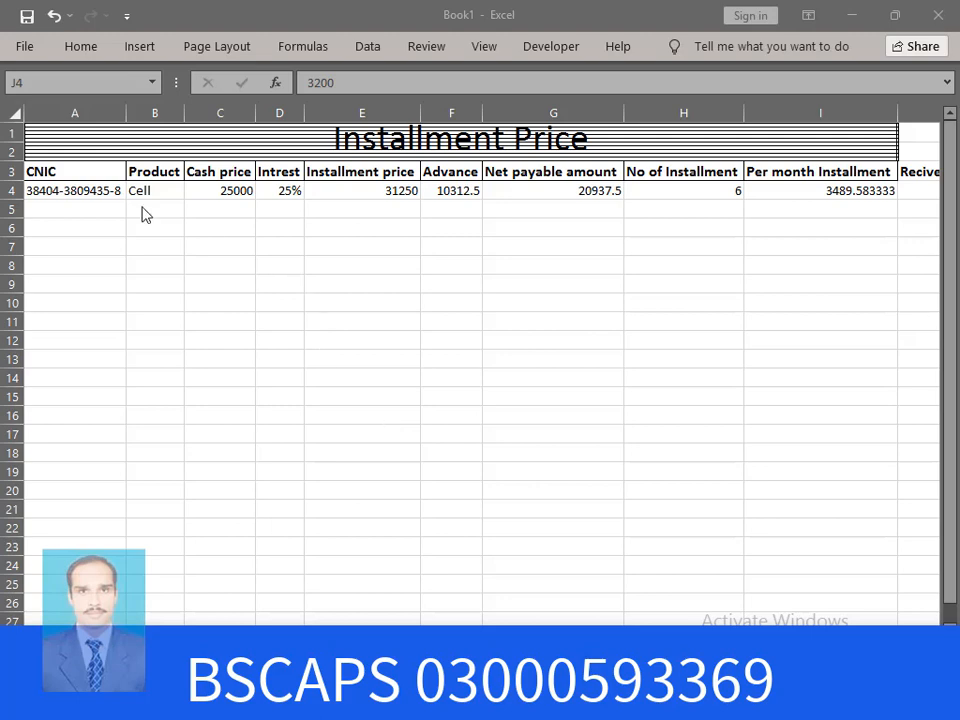
Enter the second customer's CNIC number in cell A5, under the first CNIC entry
left_click(89, 189)
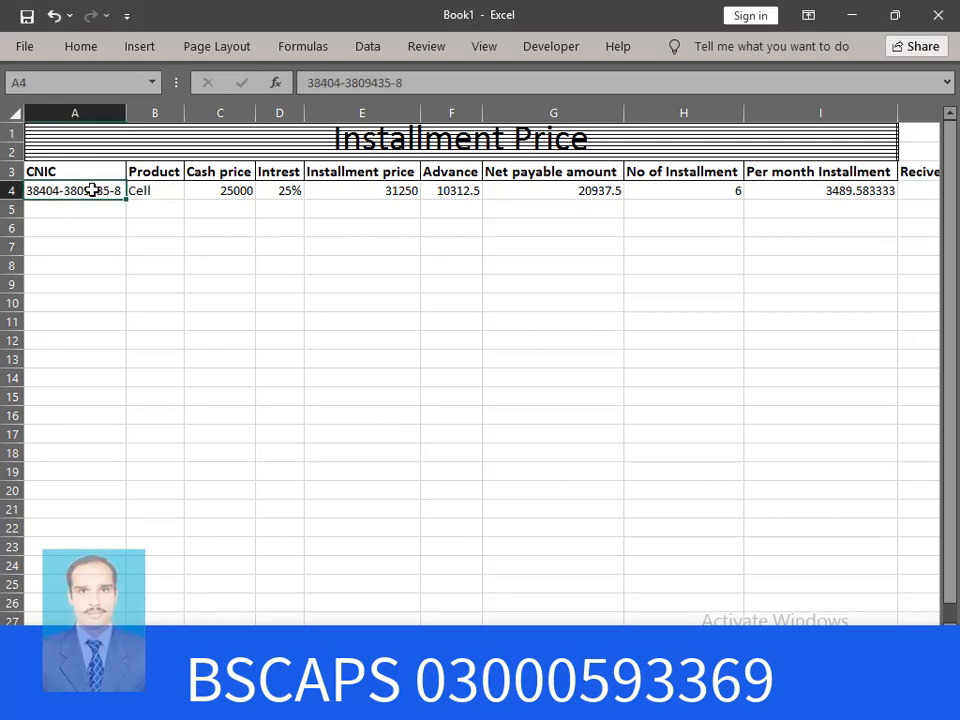
left_click(104, 216)
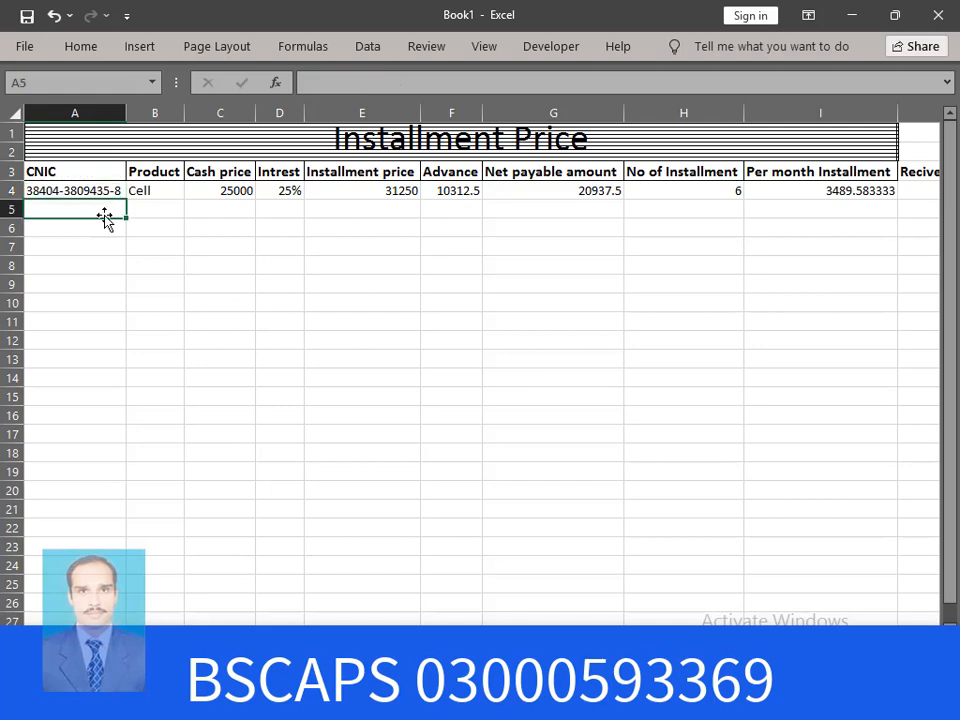
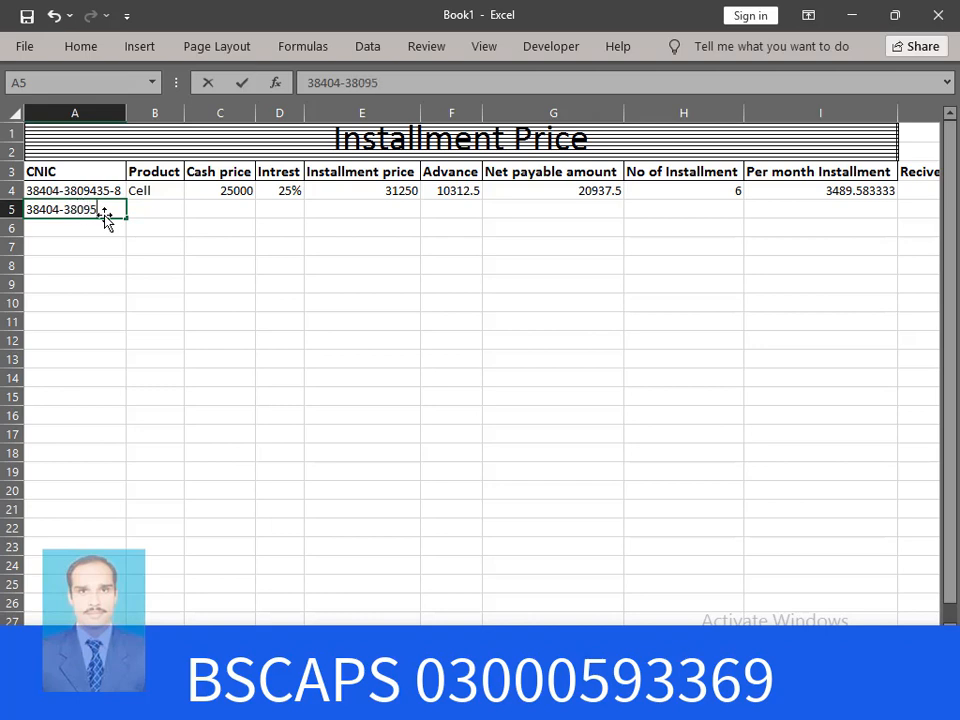
key("Return")
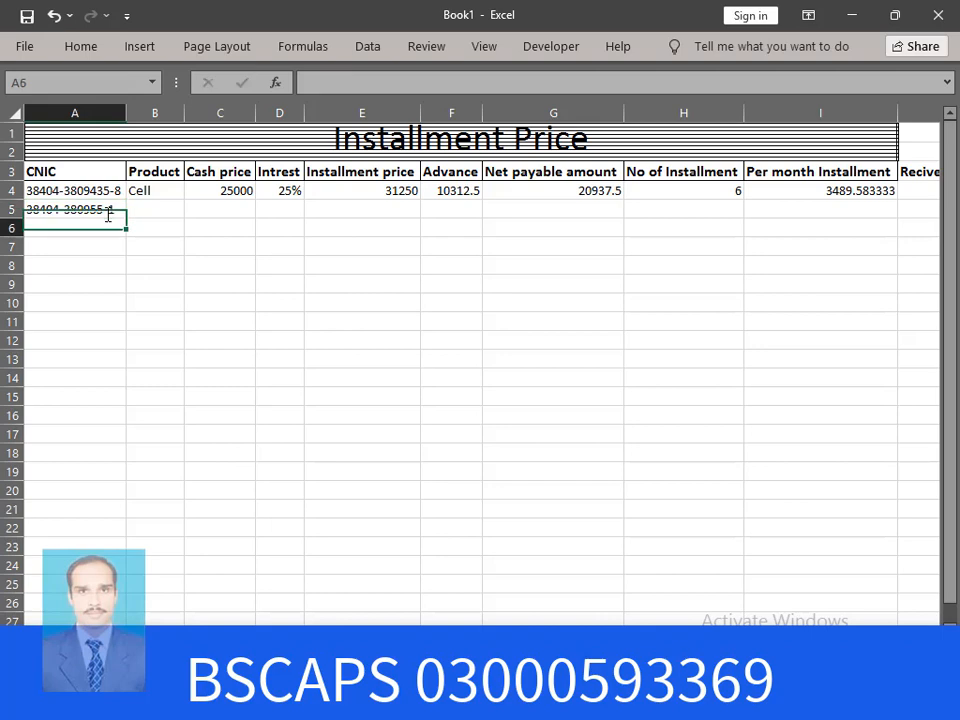
left_click(162, 212)
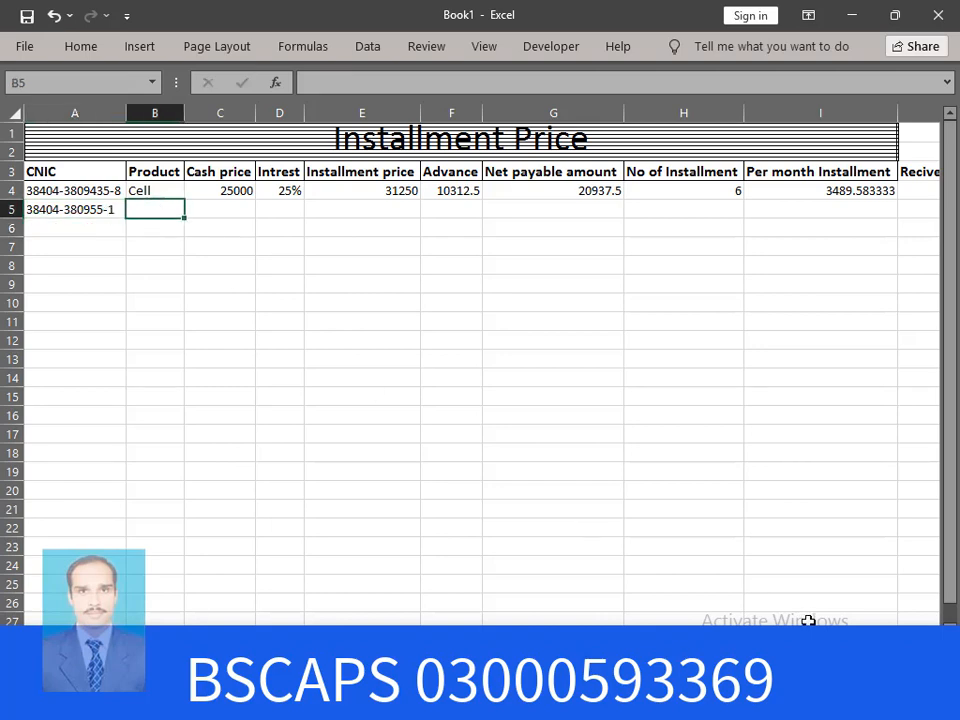
Enter Honda 125 as the product in B5 and autofit column B to fit it
scroll(551, 548, "up", 5)
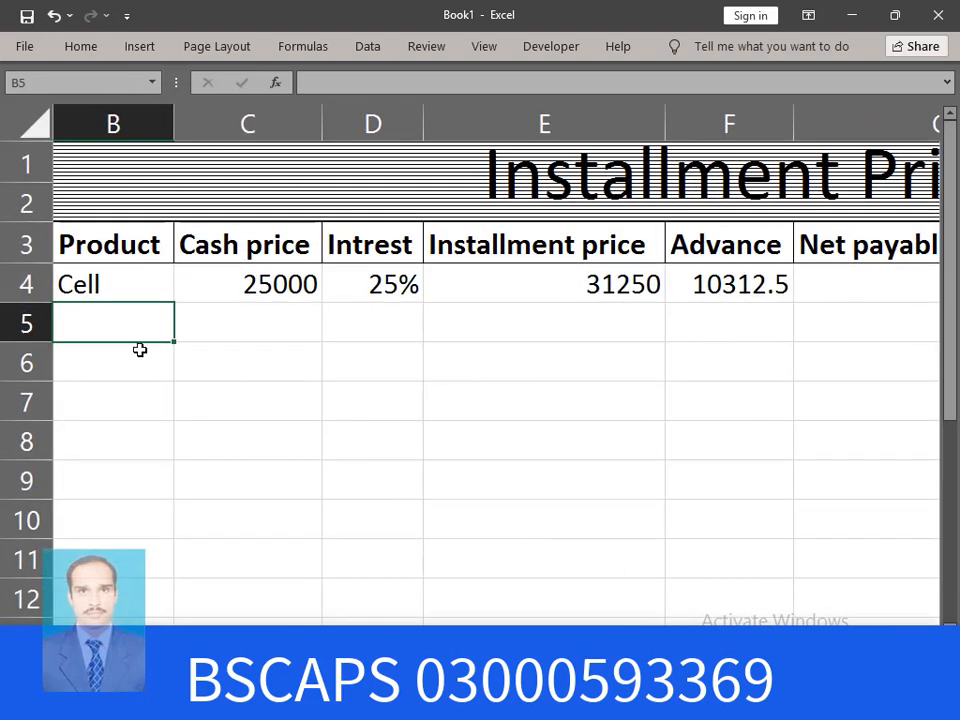
left_click_drag(722, 632, 664, 632)
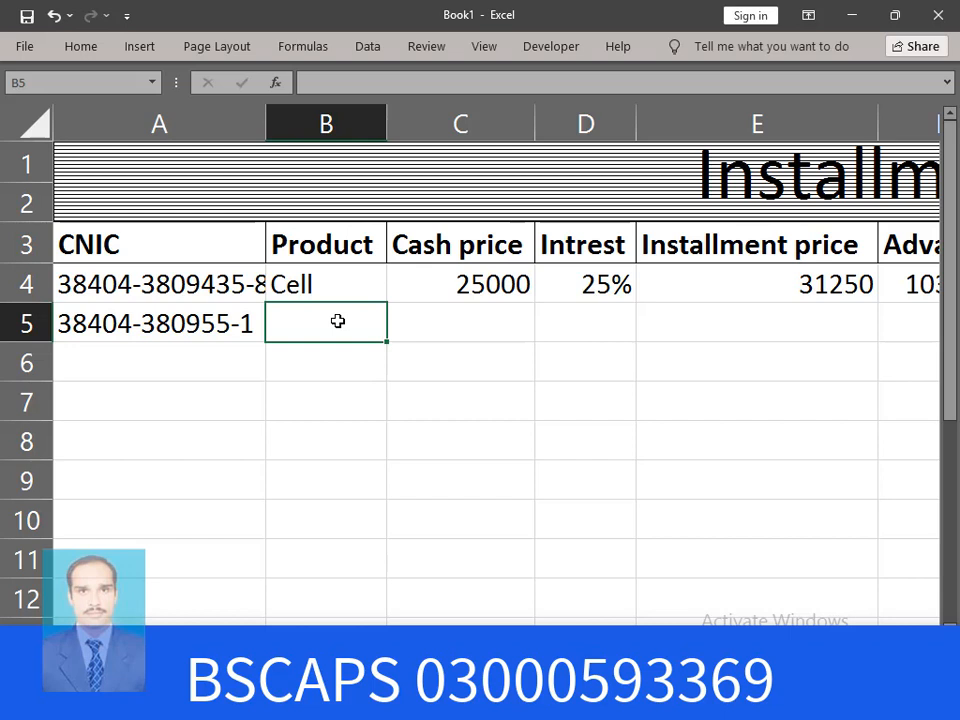
type("Honda")
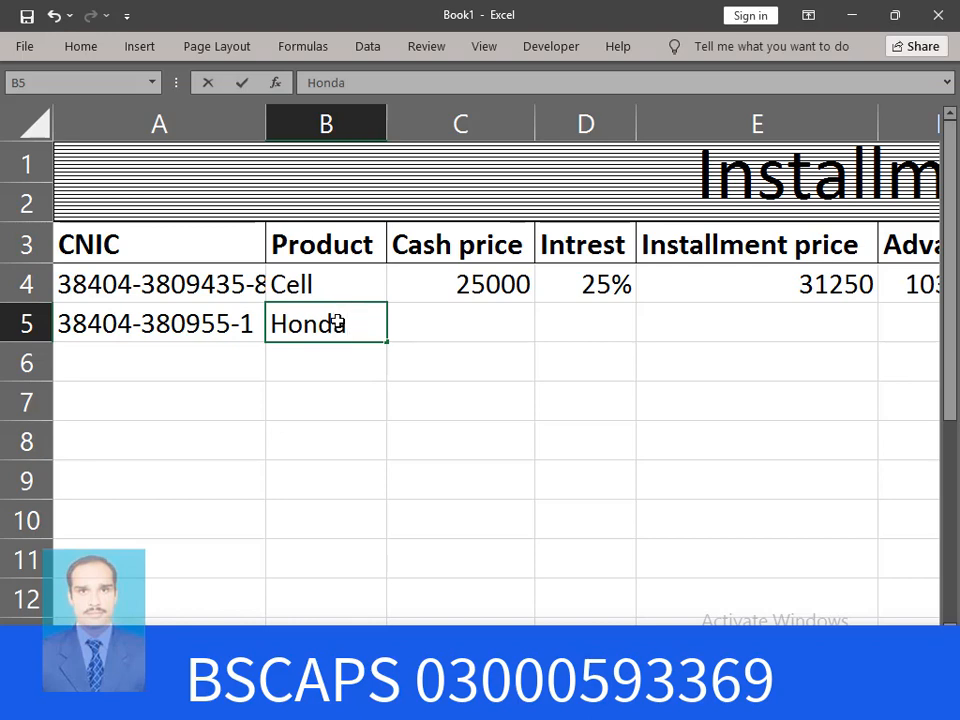
type(" 125")
key("Return")
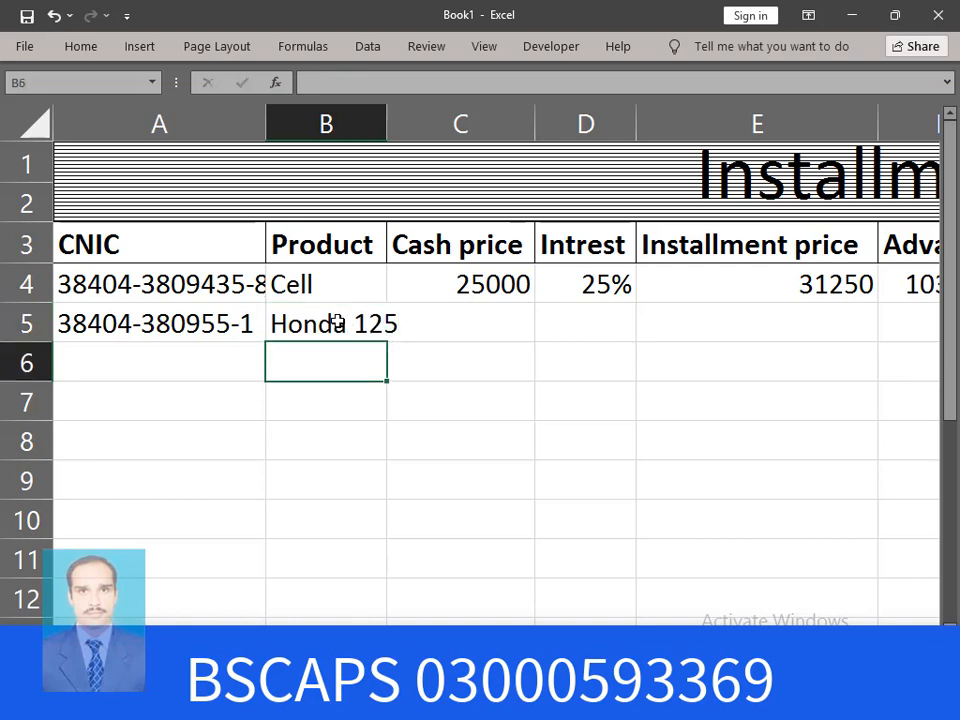
double_click(389, 124)
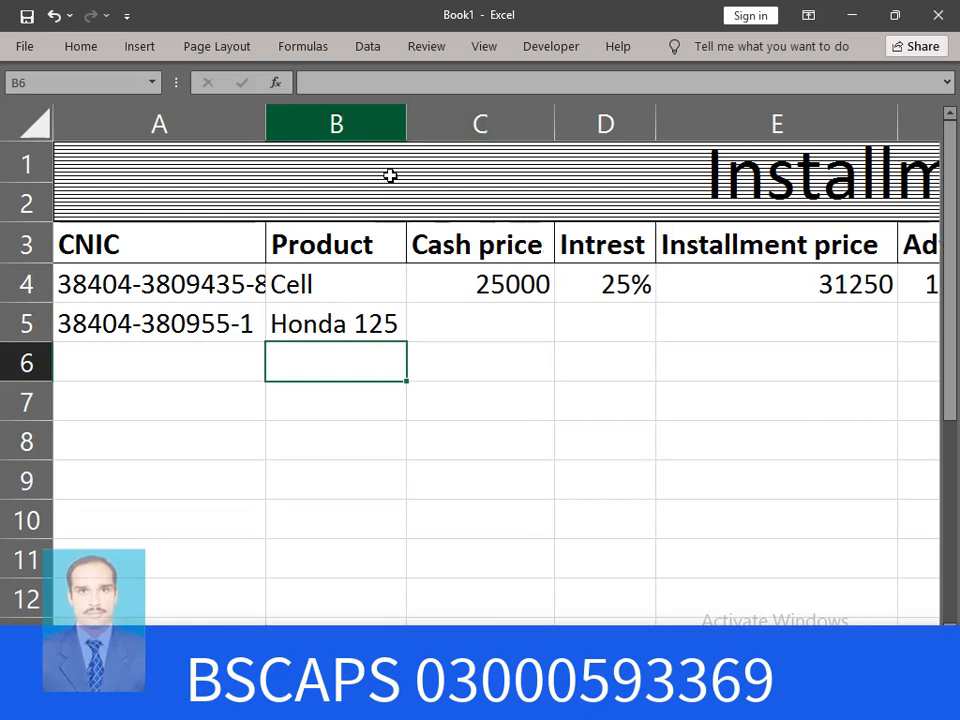
Enter cash price 141000 in C5 and interest rate 20% in D5
left_click(488, 328)
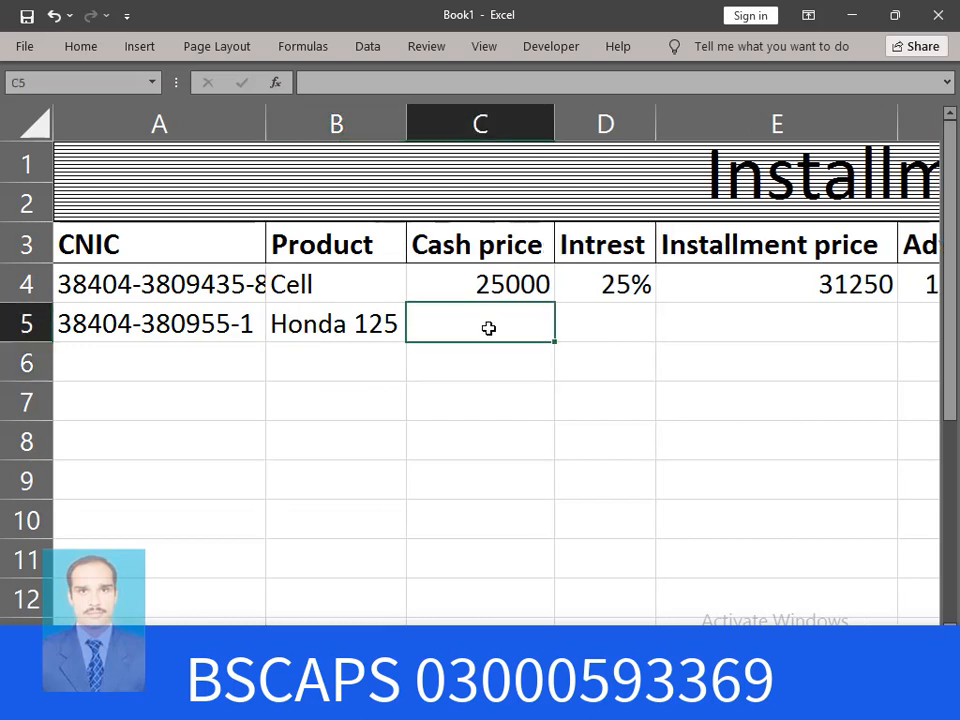
type("14")
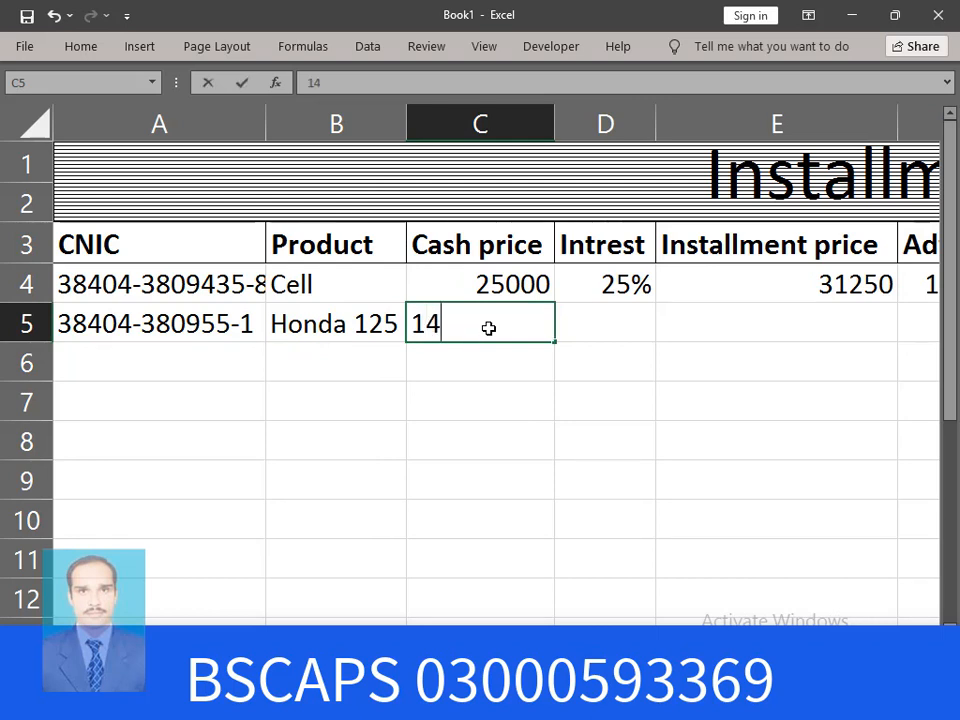
type("1000")
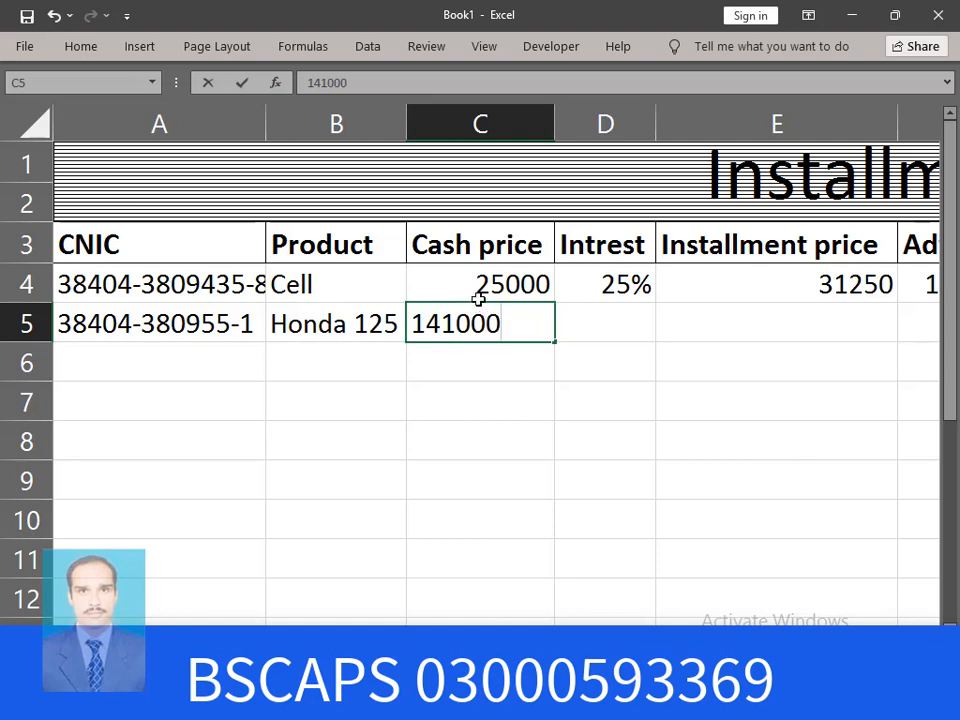
left_click(613, 325)
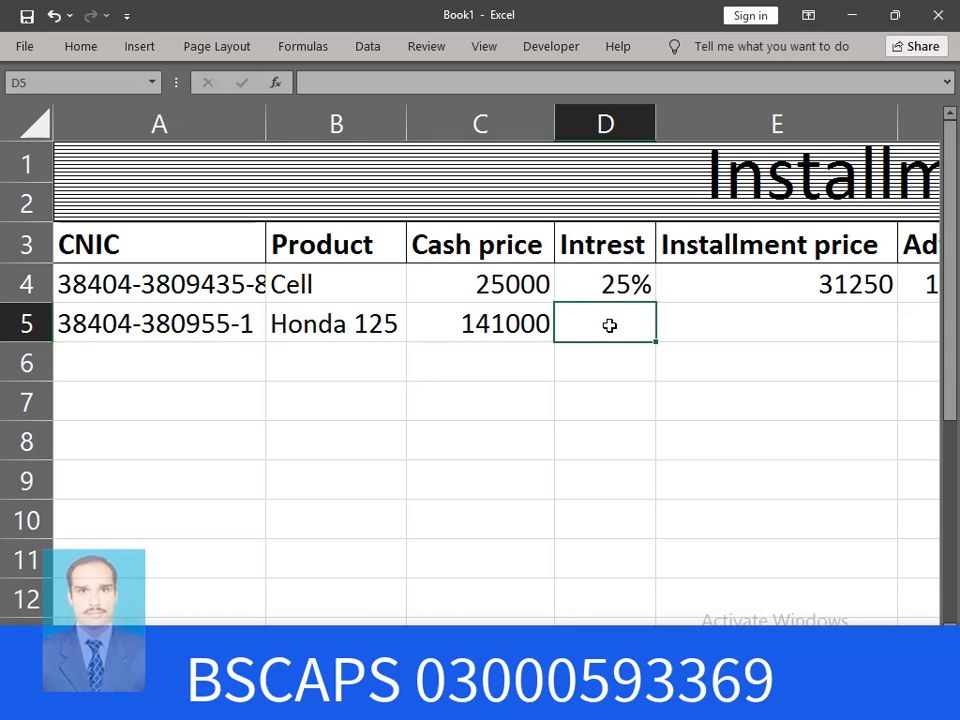
type("20%")
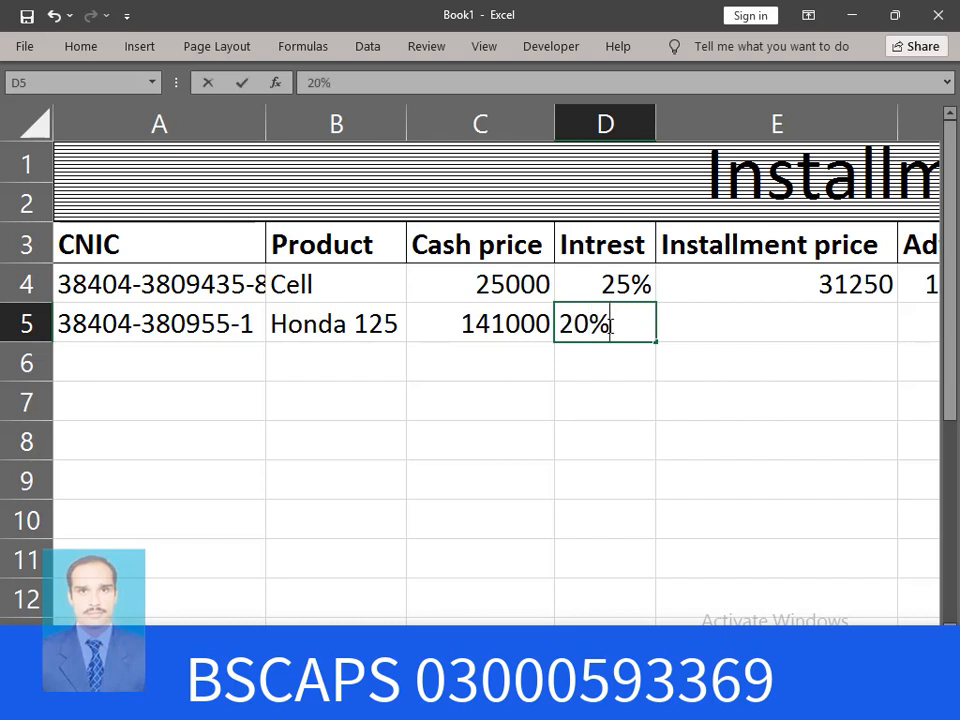
key("Tab")
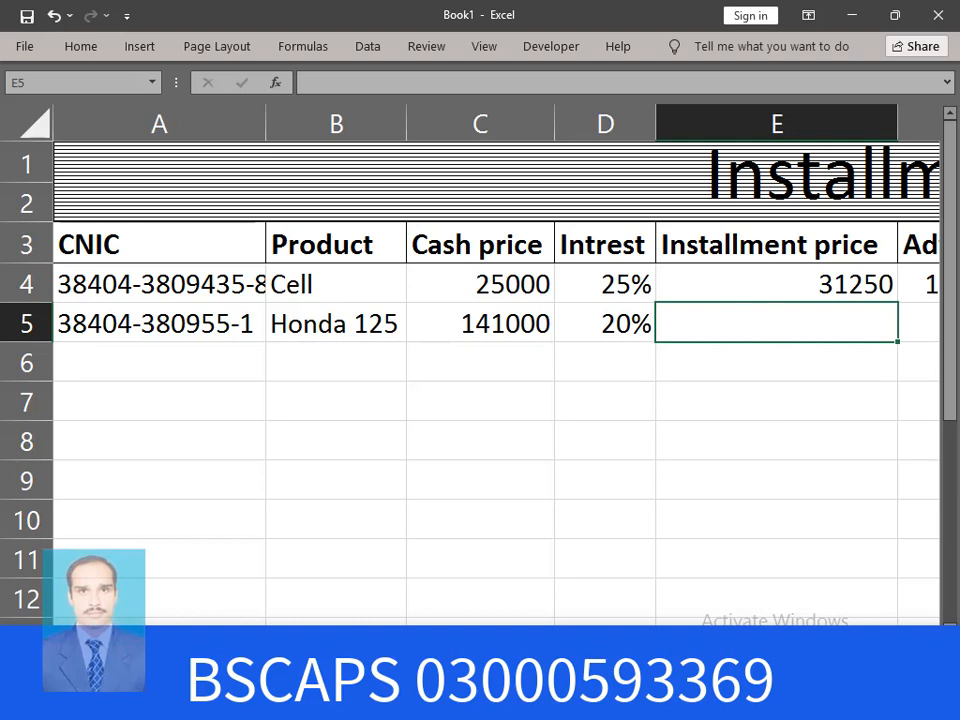
Enter =C5*D5 in E5 to compute the interest on Honda 125's cash price
scroll(480, 300, "right", 3)
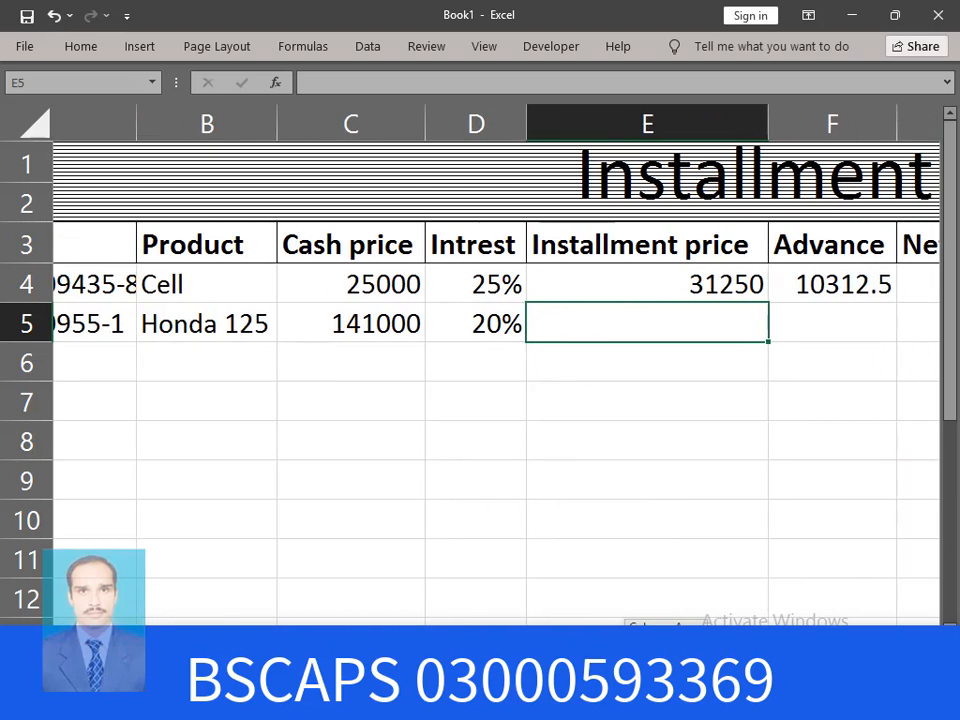
scroll(480, 350, "right", 1)
scroll(679, 600, "left", 1)
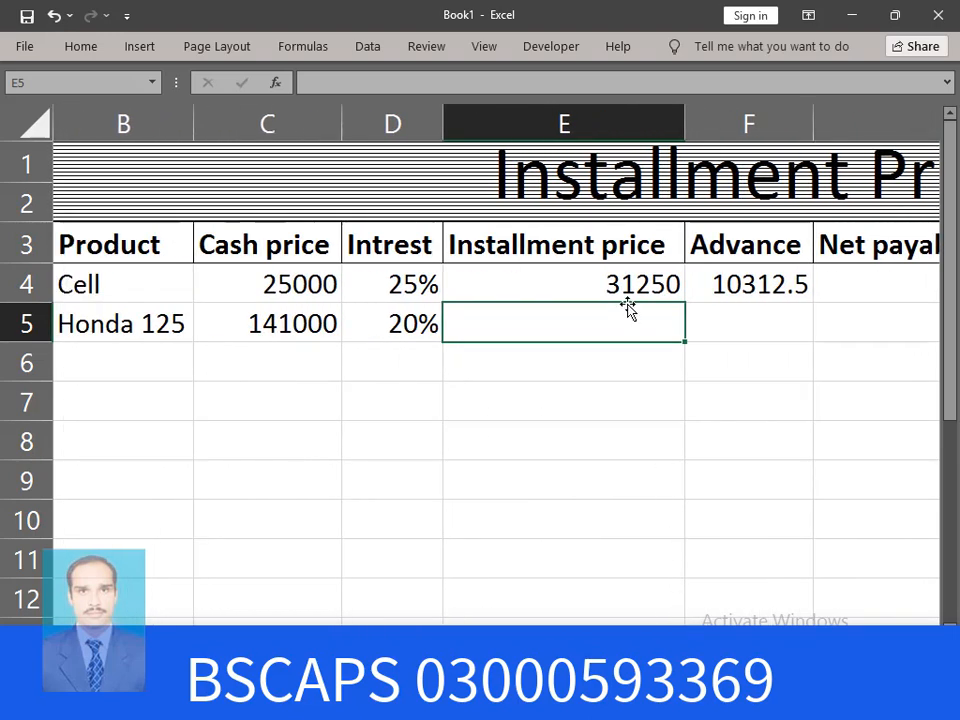
type("=")
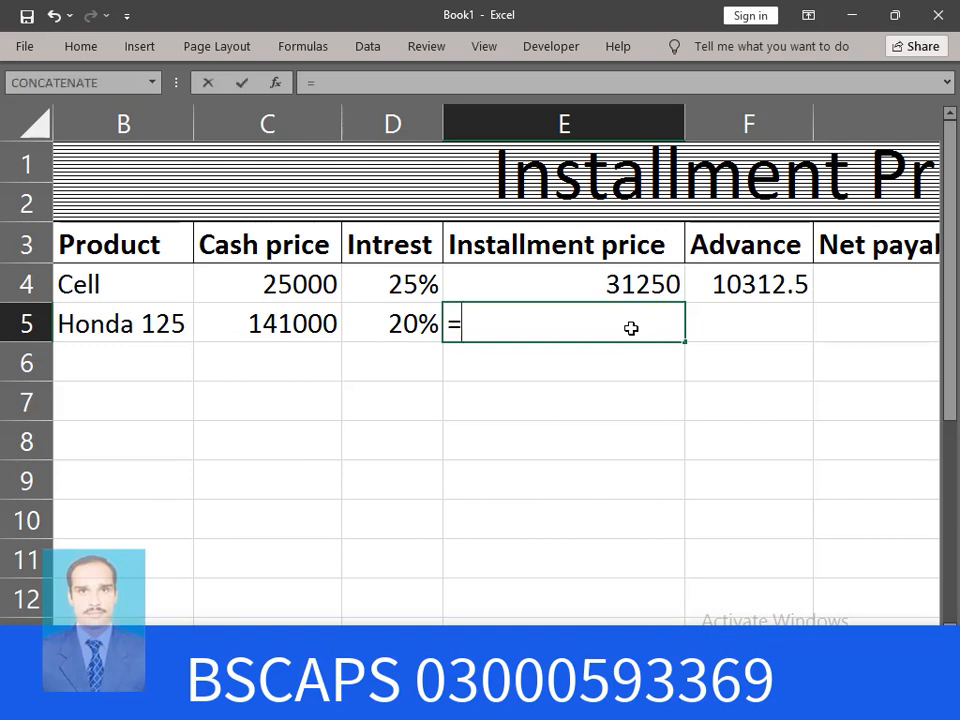
left_click(295, 323)
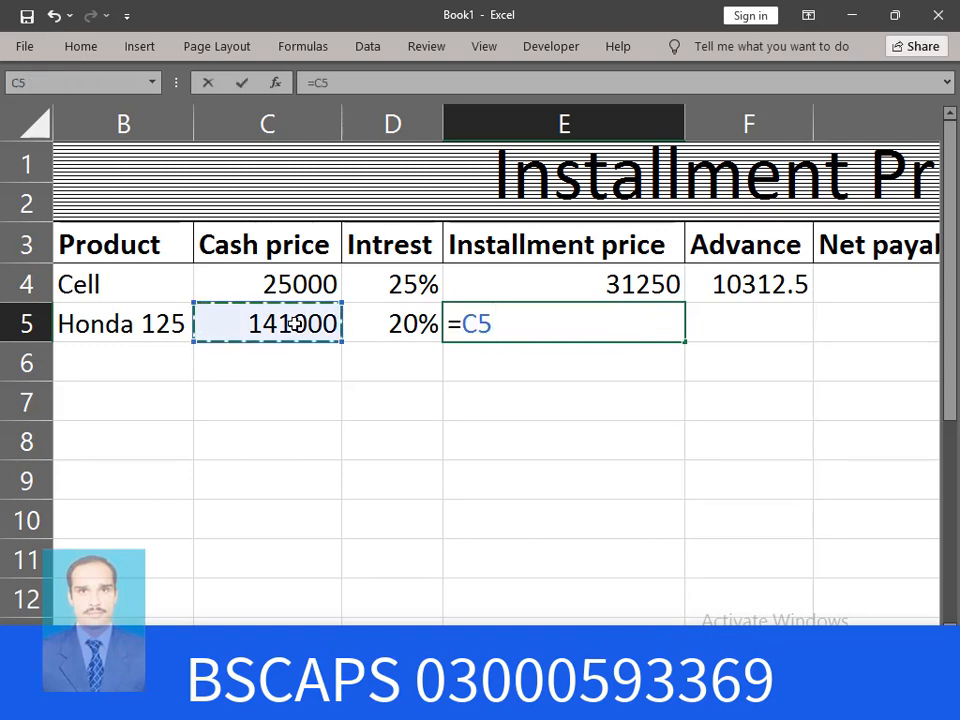
type("*")
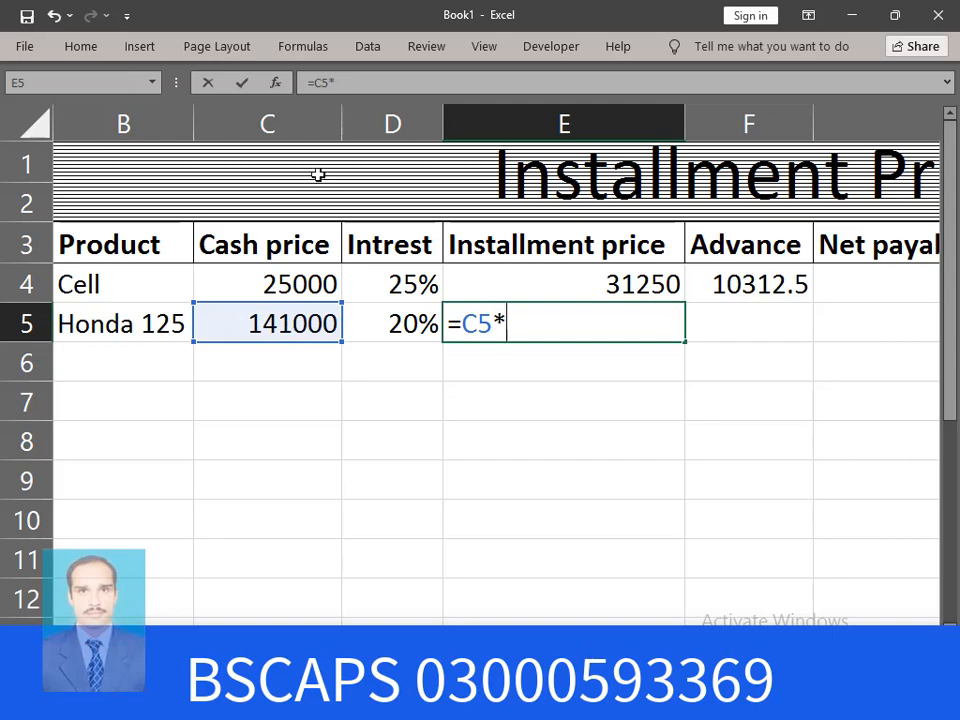
left_click(400, 328)
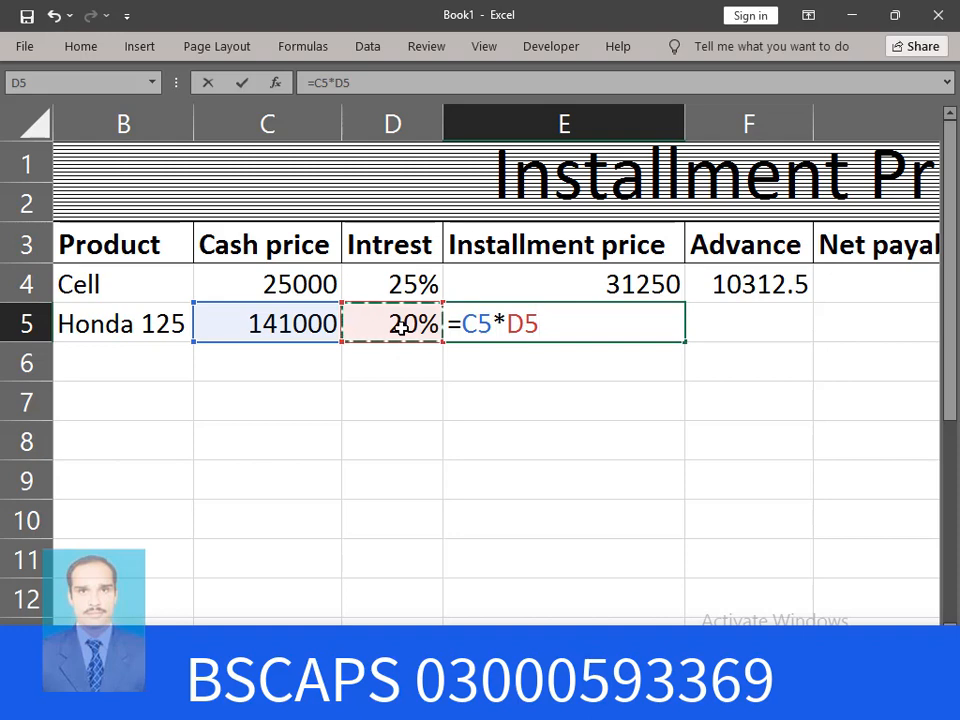
key("Return")
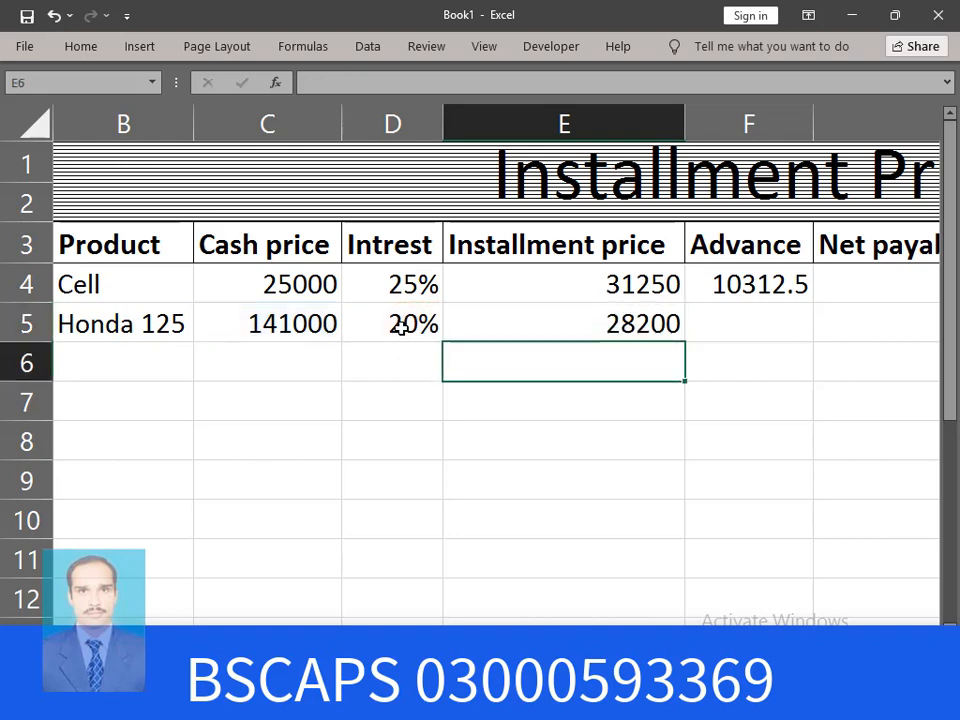
Edit E5 to =C5*D5+C5 so the installment price reads 169200
double_click(670, 325)
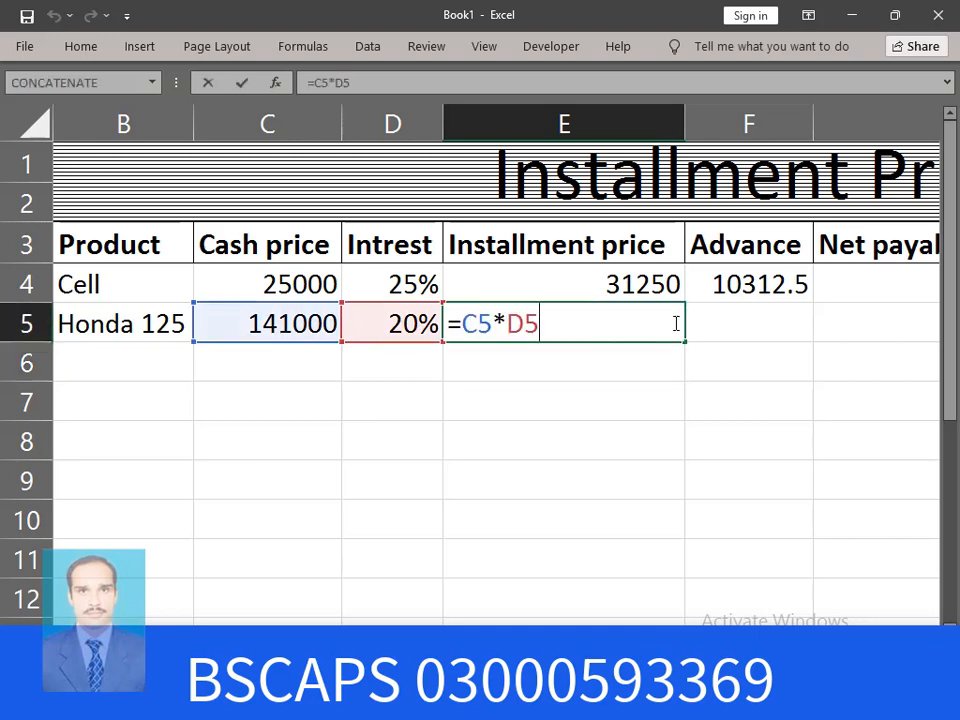
type("+")
left_click(270, 325)
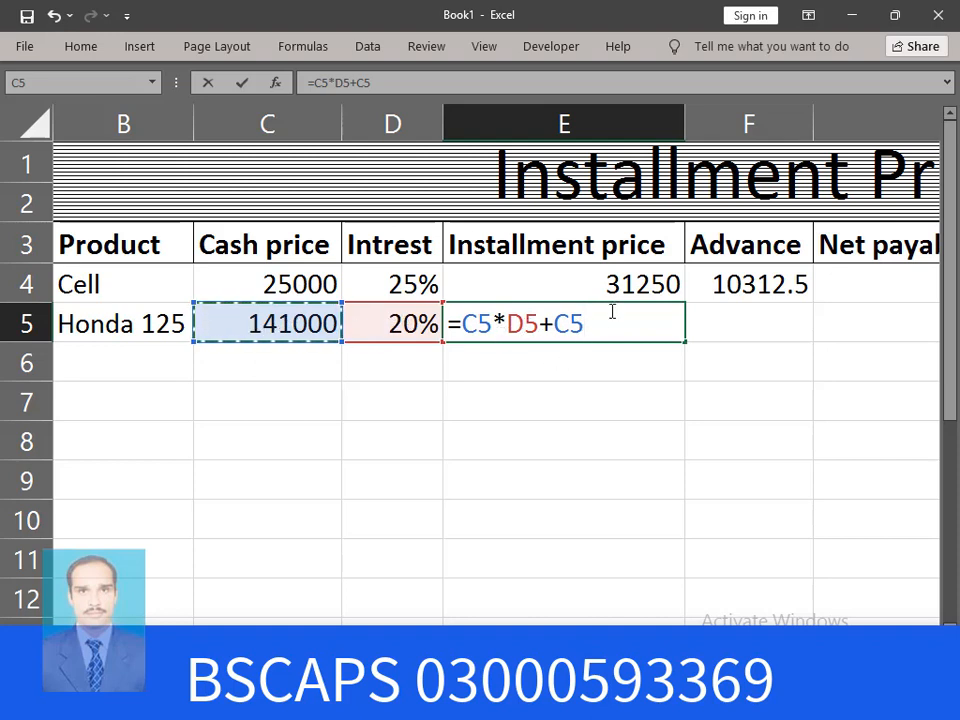
key("Return")
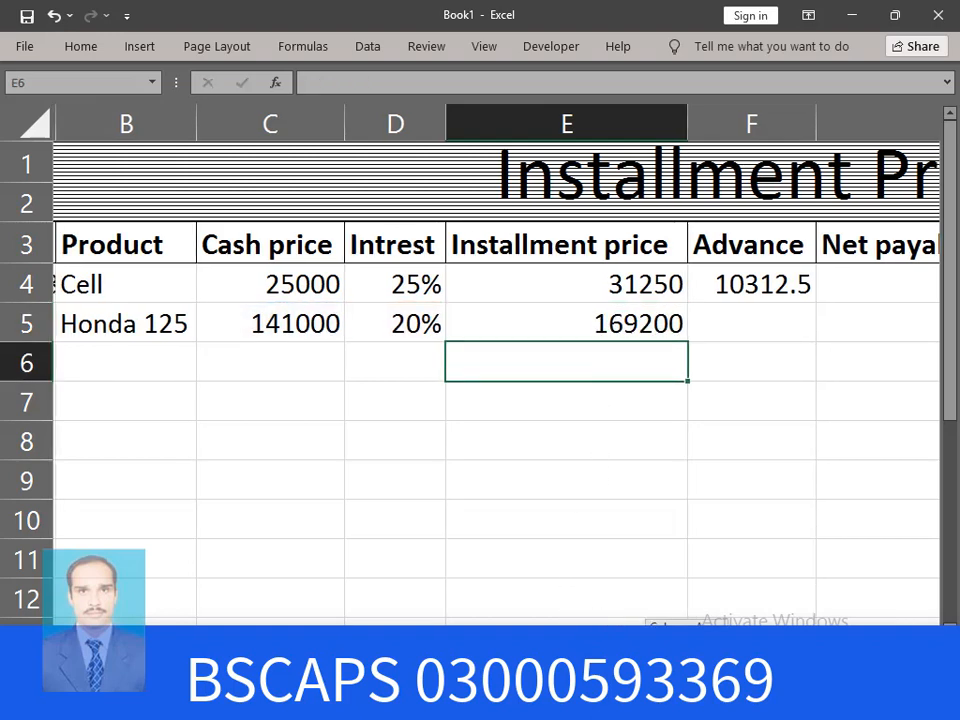
scroll(687, 619, "right", 3)
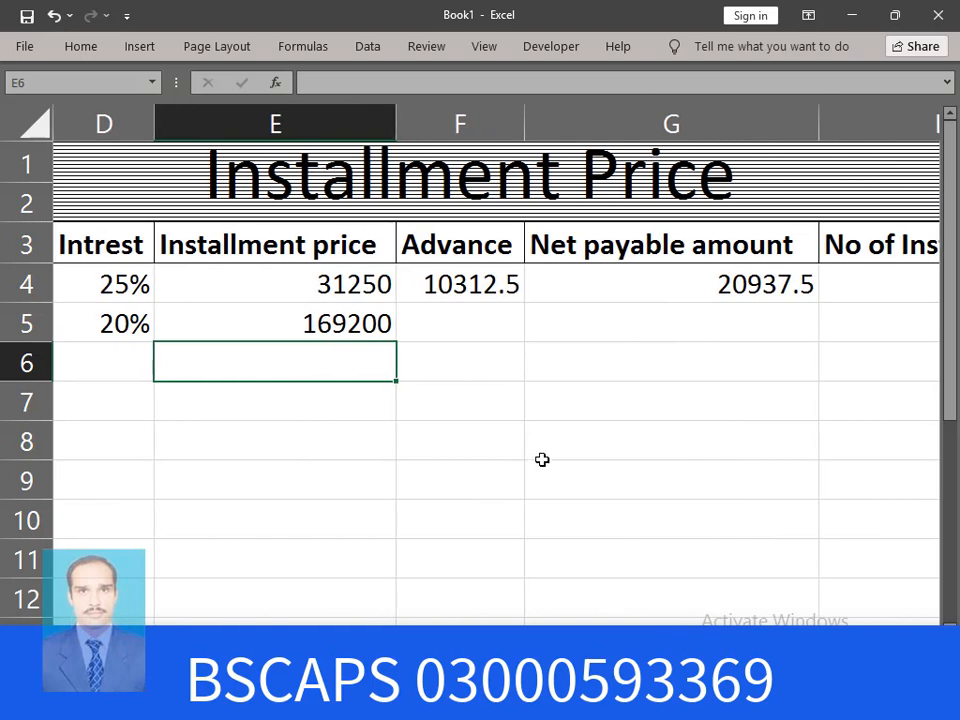
Set the advance in F5 to =E5*30%, giving 50760
left_click(447, 323)
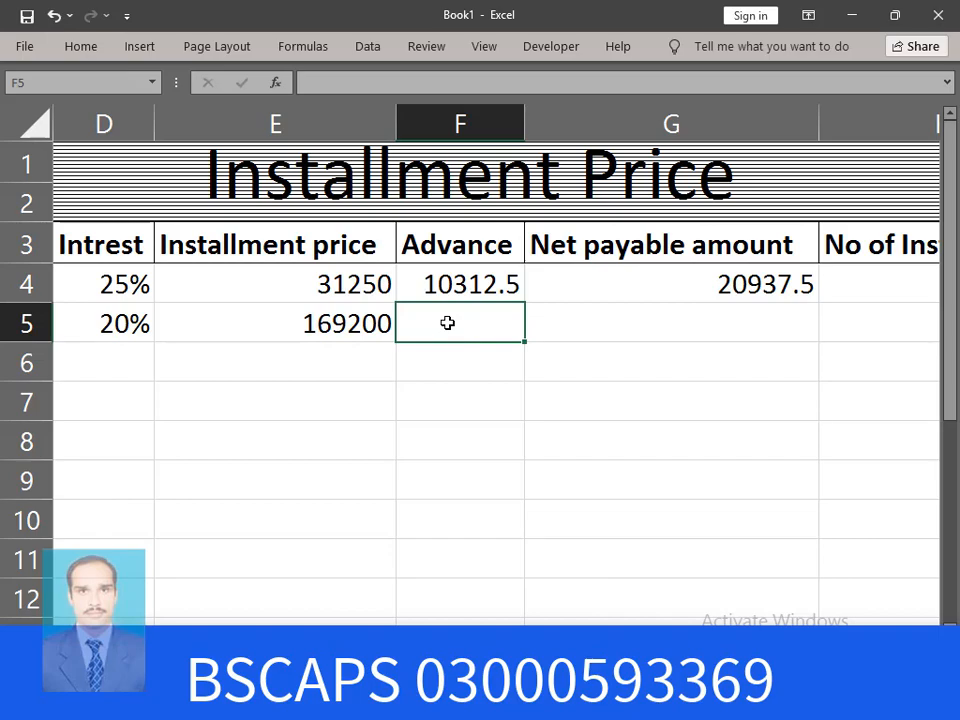
type("=")
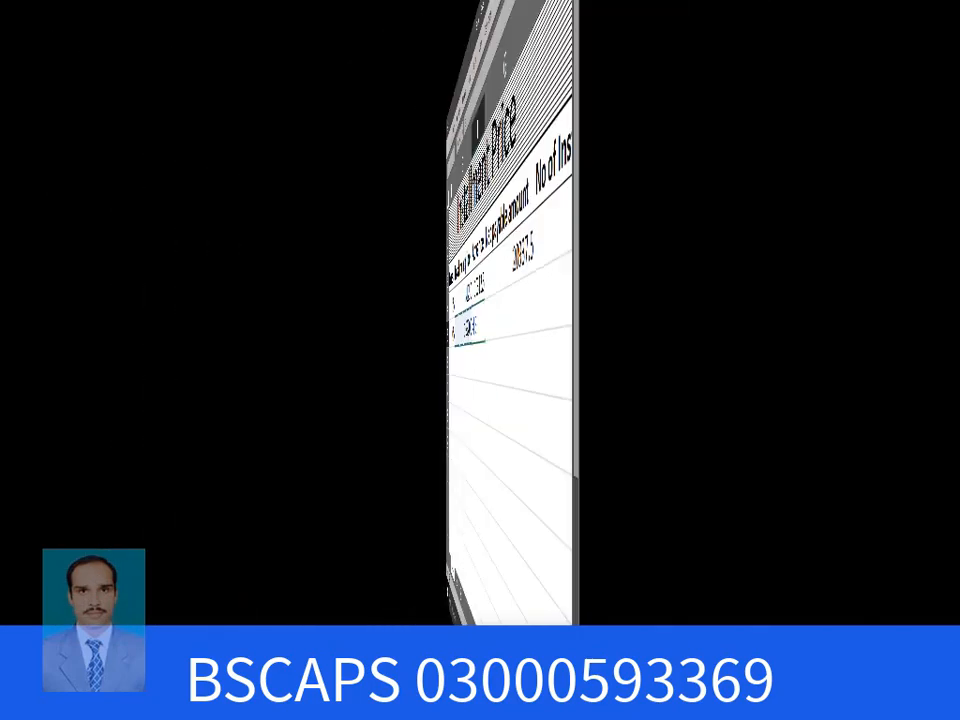
left_click(333, 324)
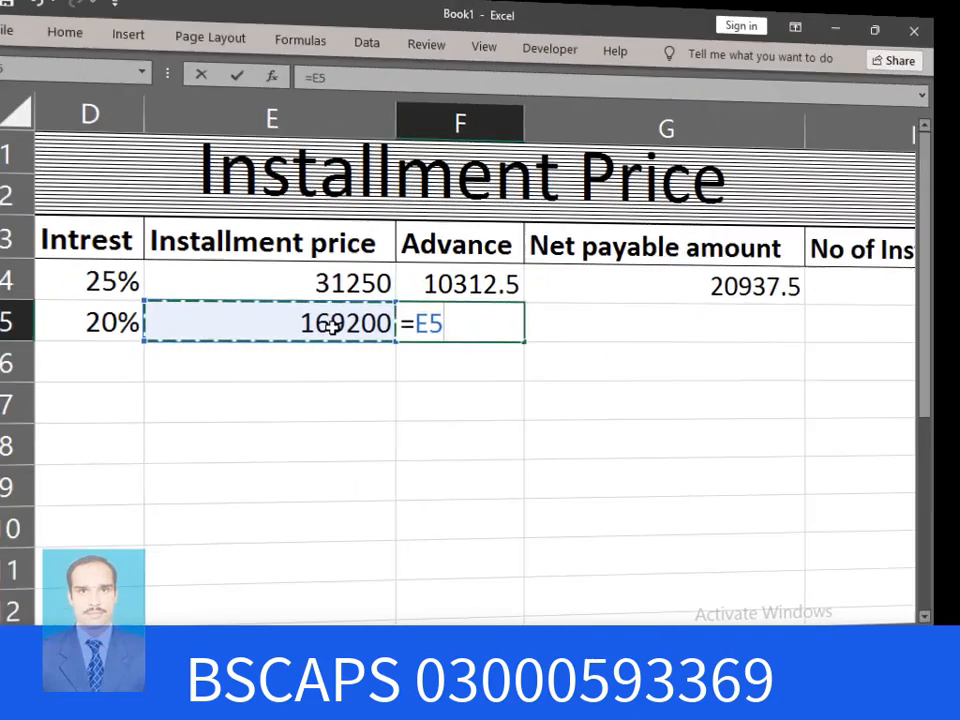
type("*30")
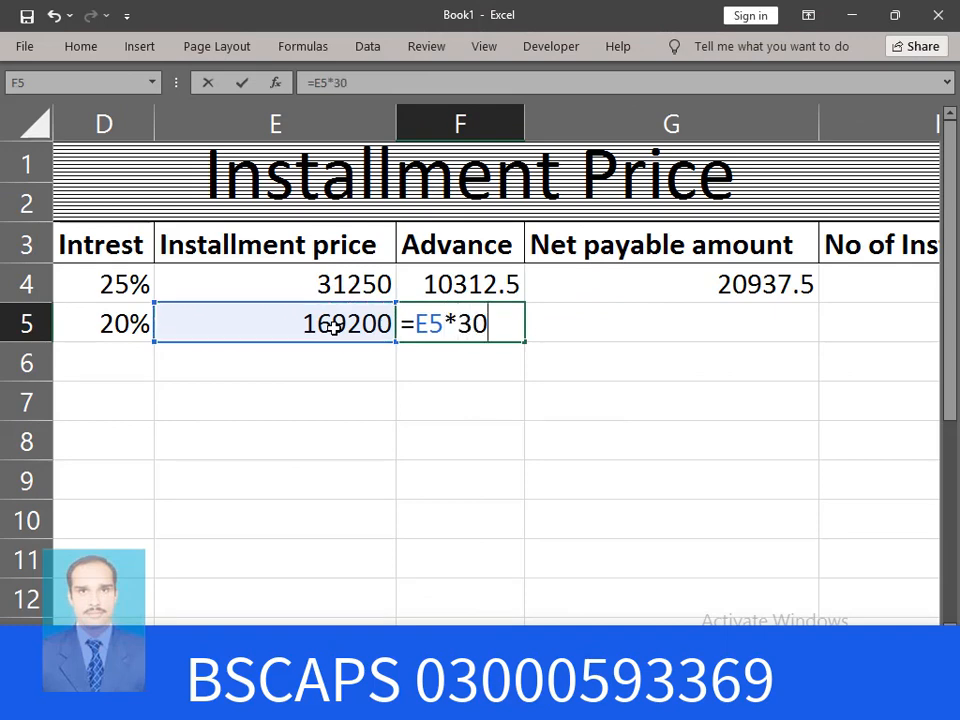
type("%")
key("Return")
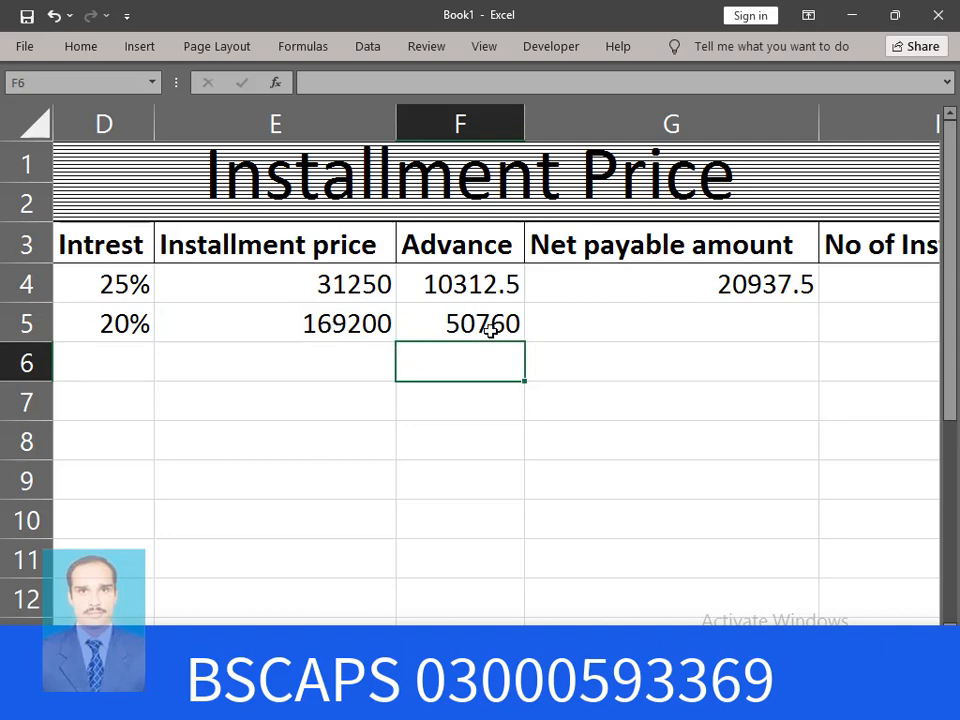
Set the net payable amount in G5 to =E5-F5, giving 118440
left_click(671, 325)
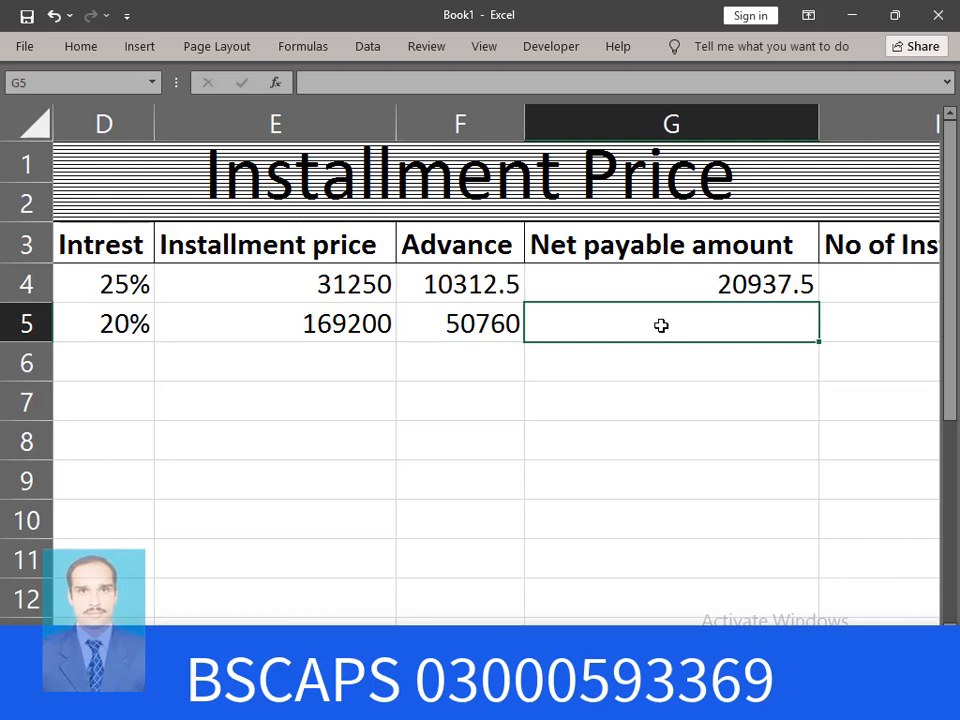
type("=")
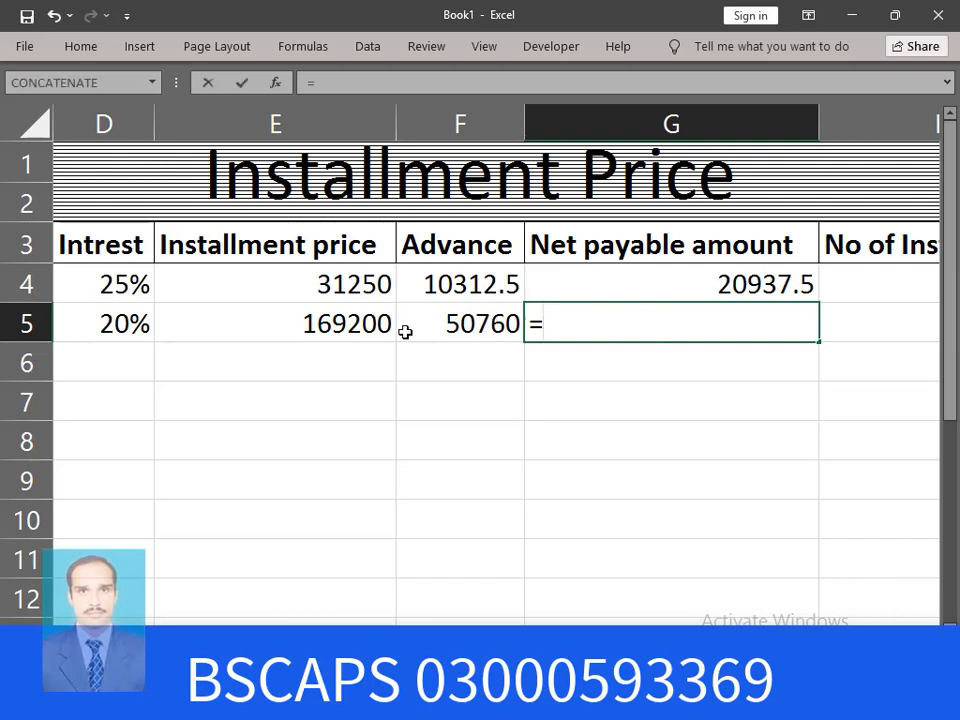
left_click(353, 322)
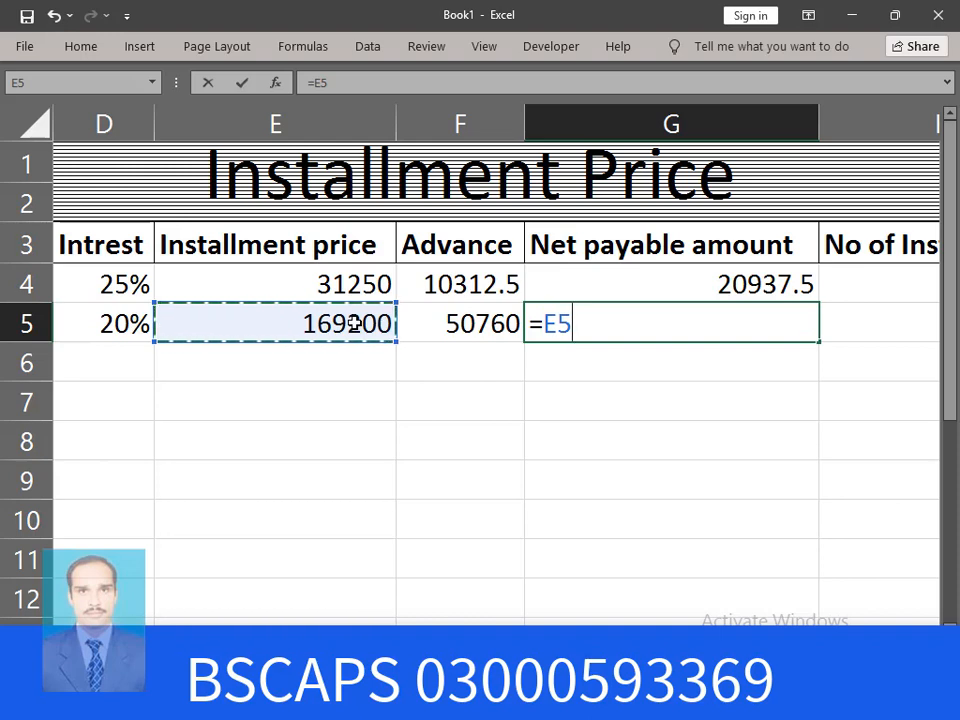
type("-")
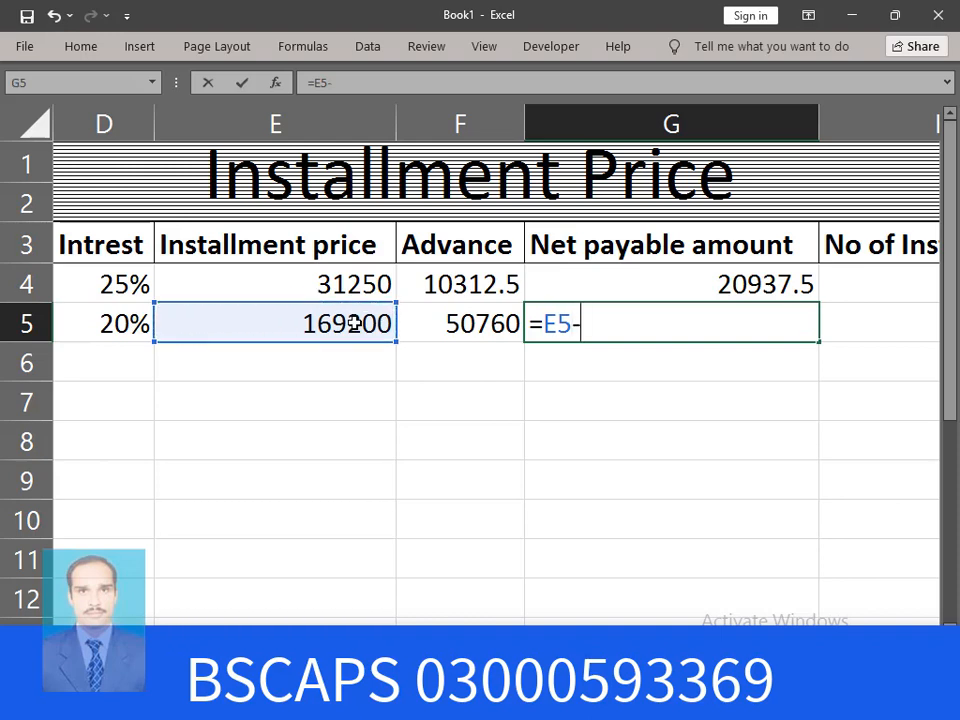
left_click(481, 322)
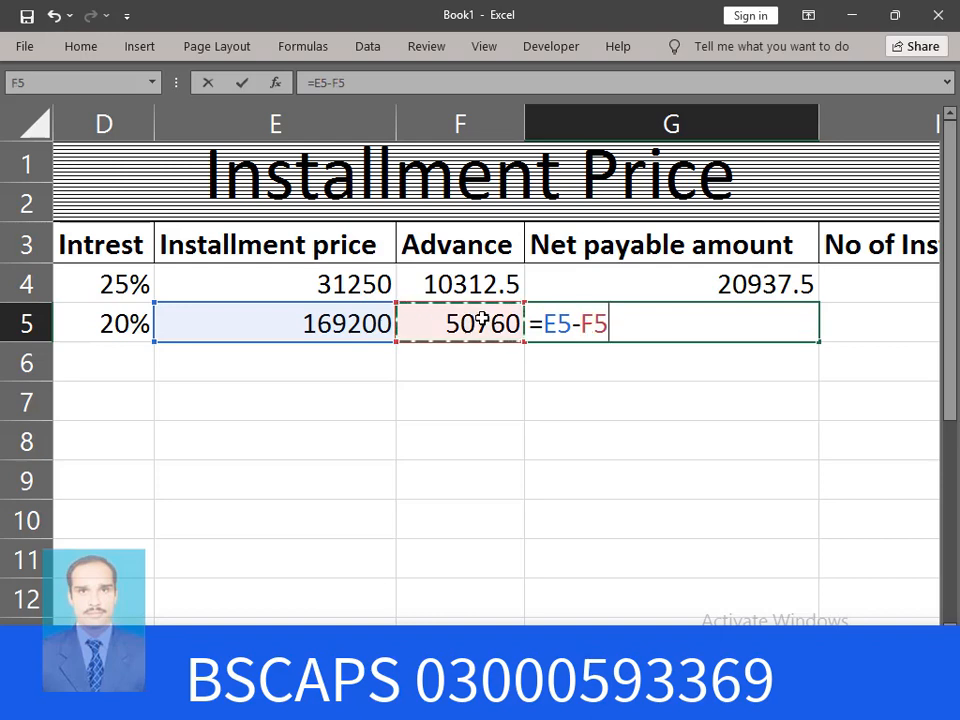
key("Return")
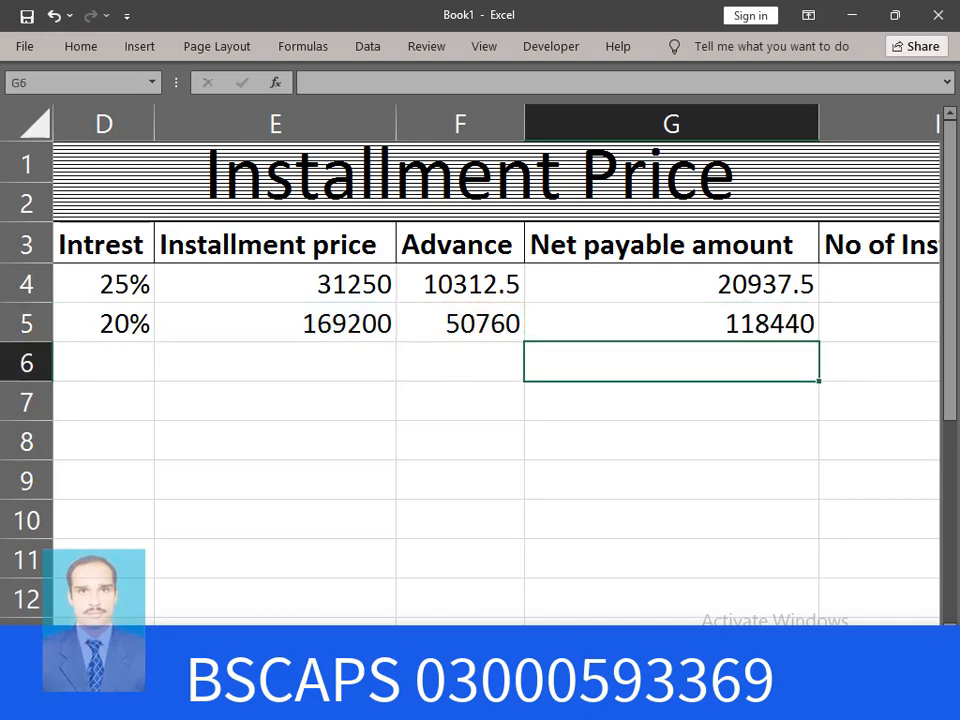
scroll(480, 350, "right", 3)
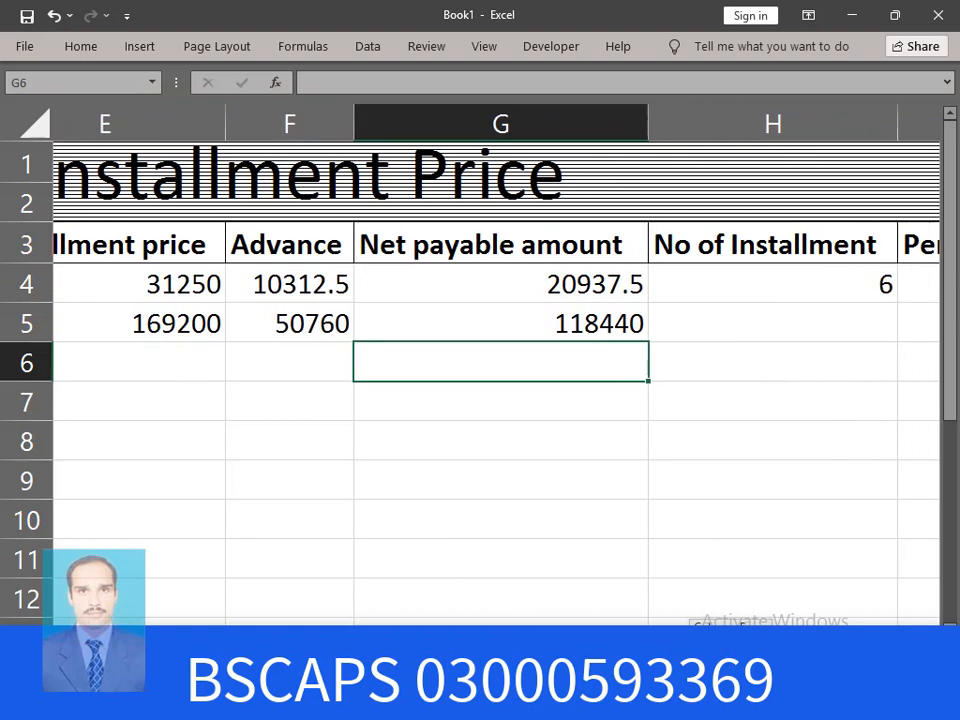
Enter 12 as Honda 125's number of installments in H5
scroll(480, 350, "right", 1)
scroll(480, 350, "left", 3)
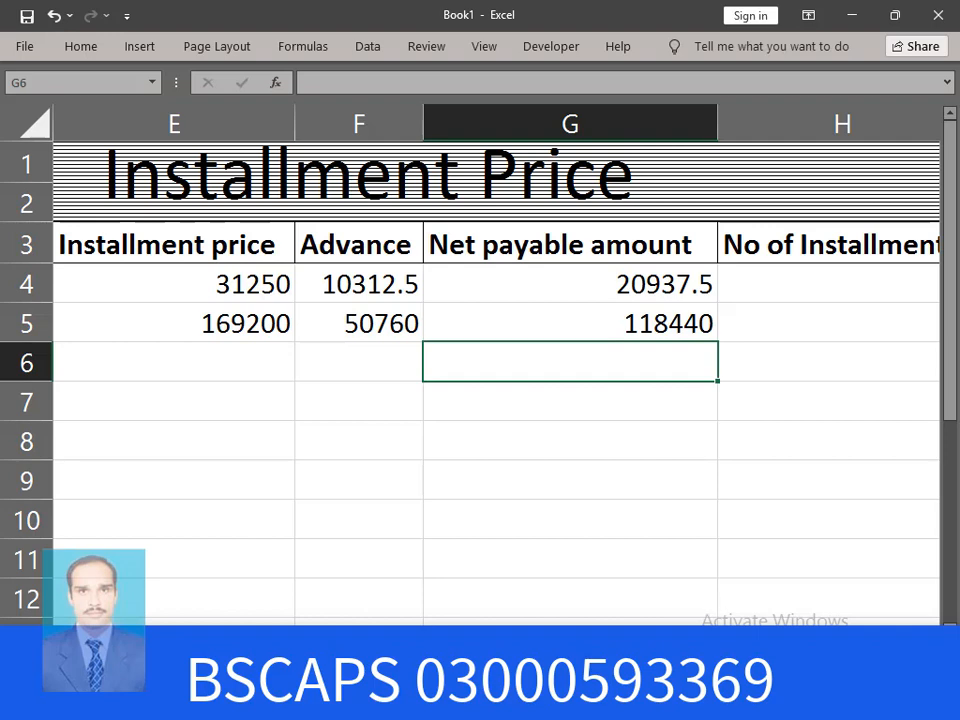
scroll(480, 350, "right", 6)
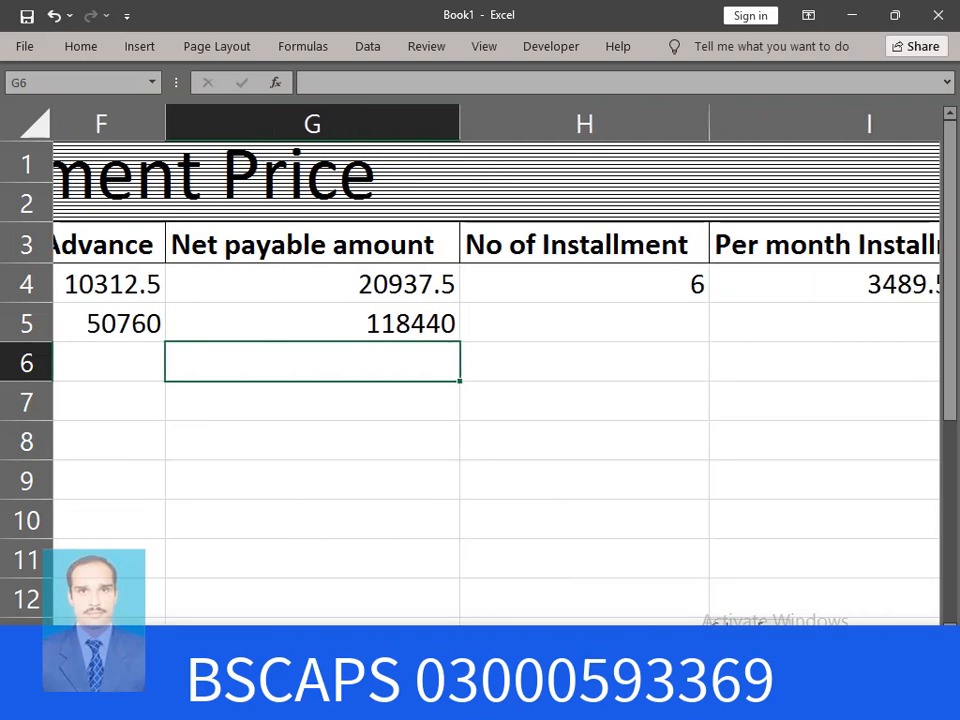
scroll(480, 350, "right", 2)
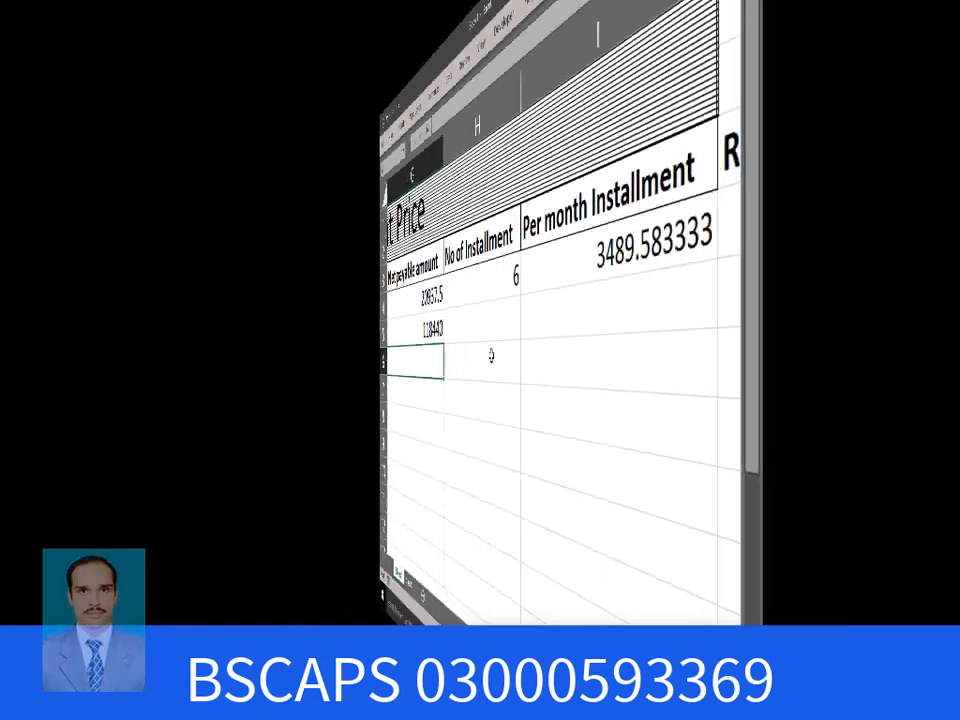
left_click(505, 318)
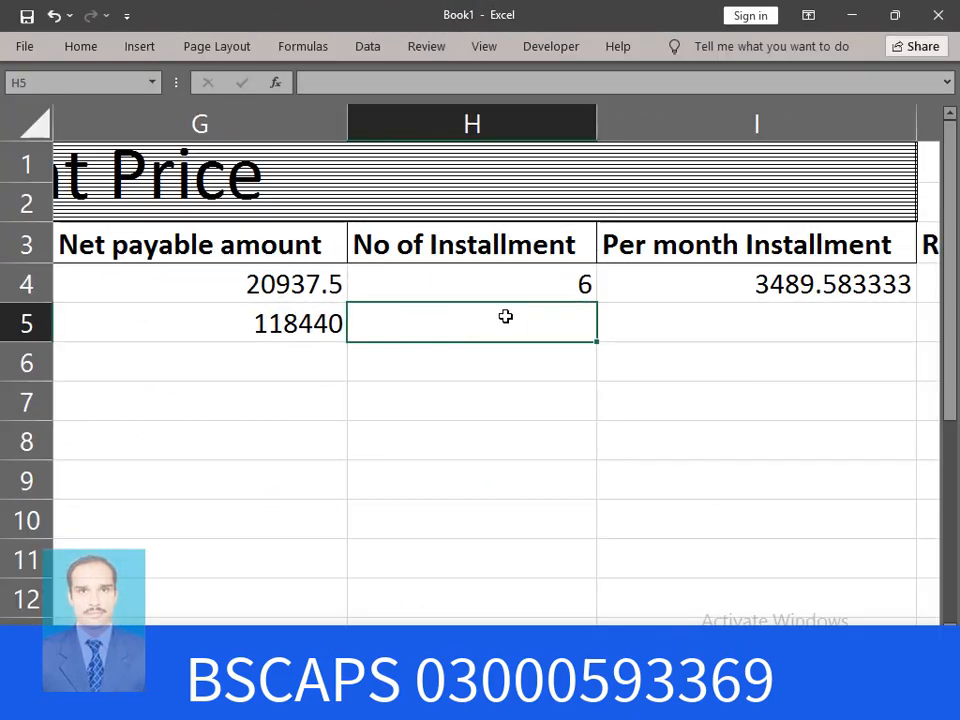
type("12")
key("Return")
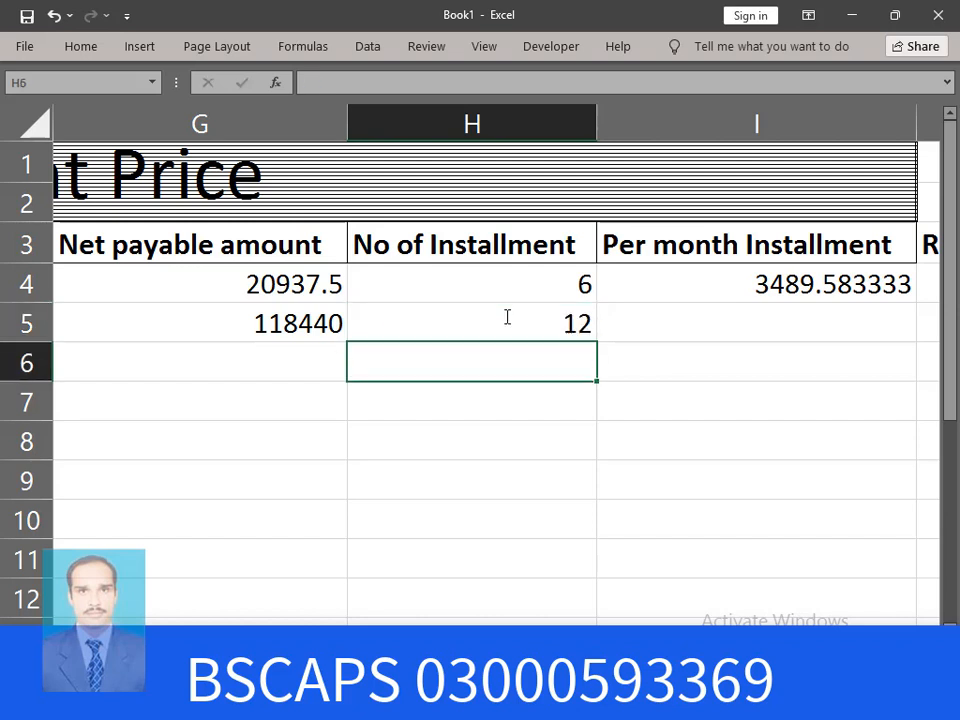
left_click(690, 320)
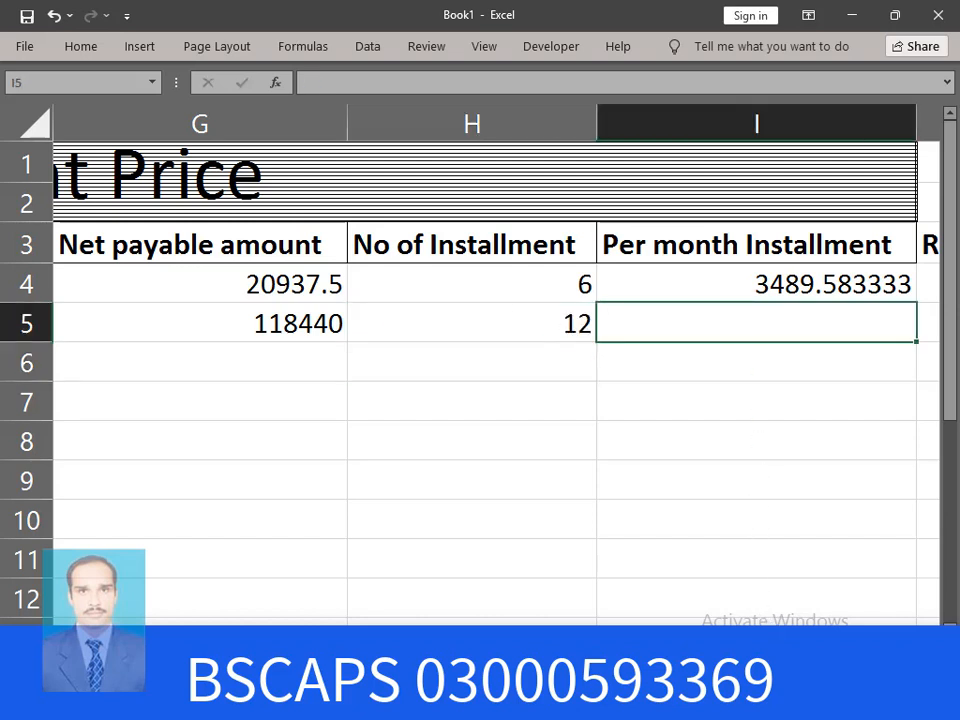
Enter =G5/H5 in I5 so Honda 125's monthly installment is 9870
type("=")
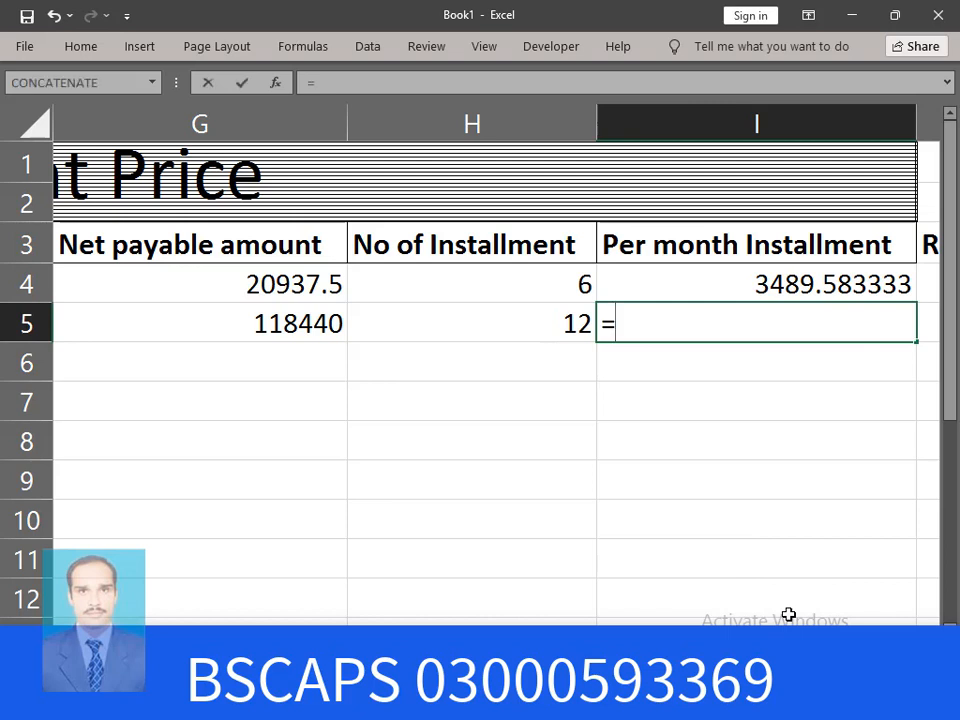
key("Left")
key("Left")
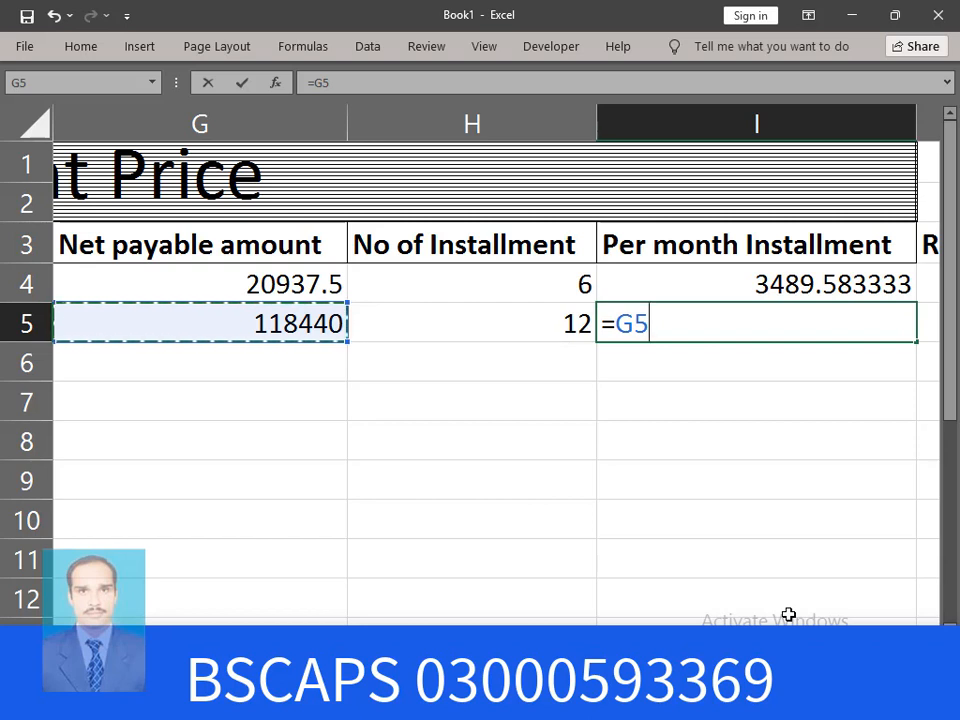
type("/")
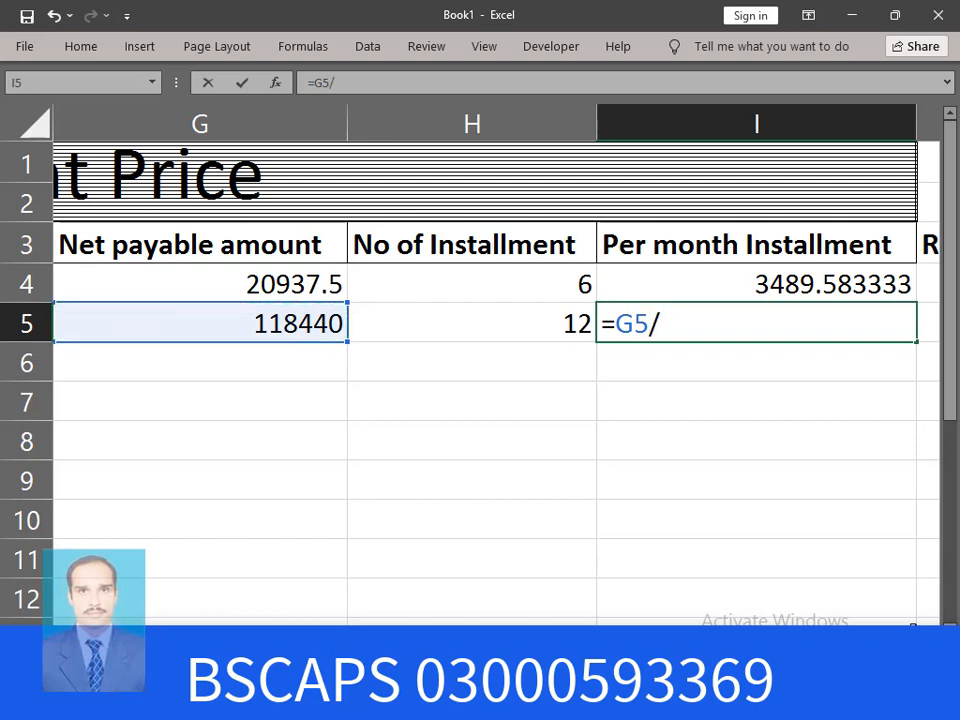
left_click(502, 321)
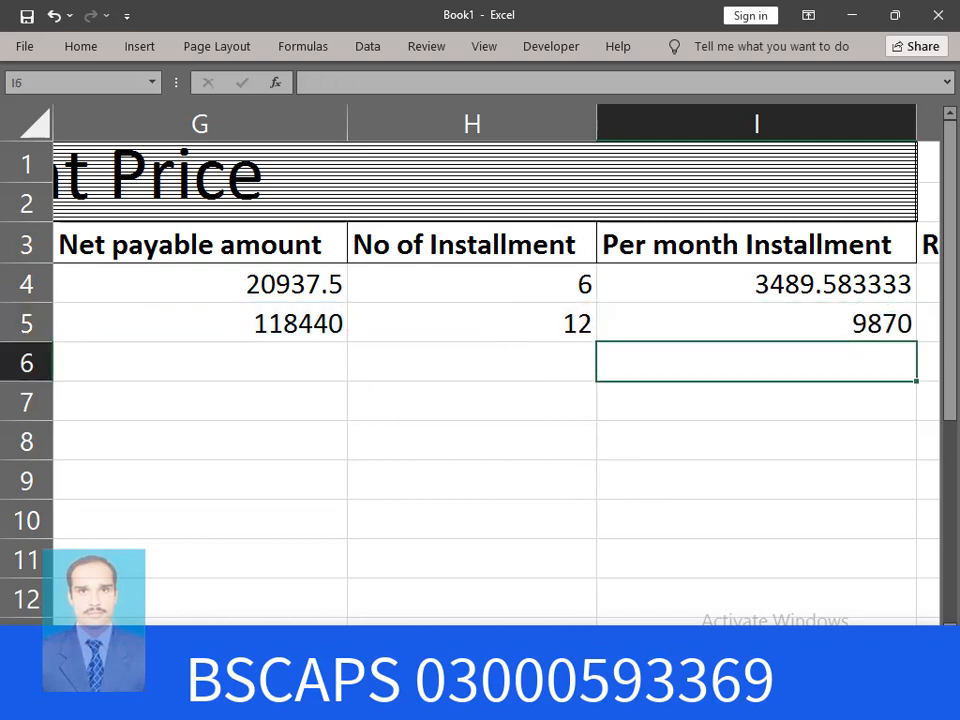
Review row 5's cells across the Recive amount columns beside the monthly installment
scroll(480, 380, "right", 6)
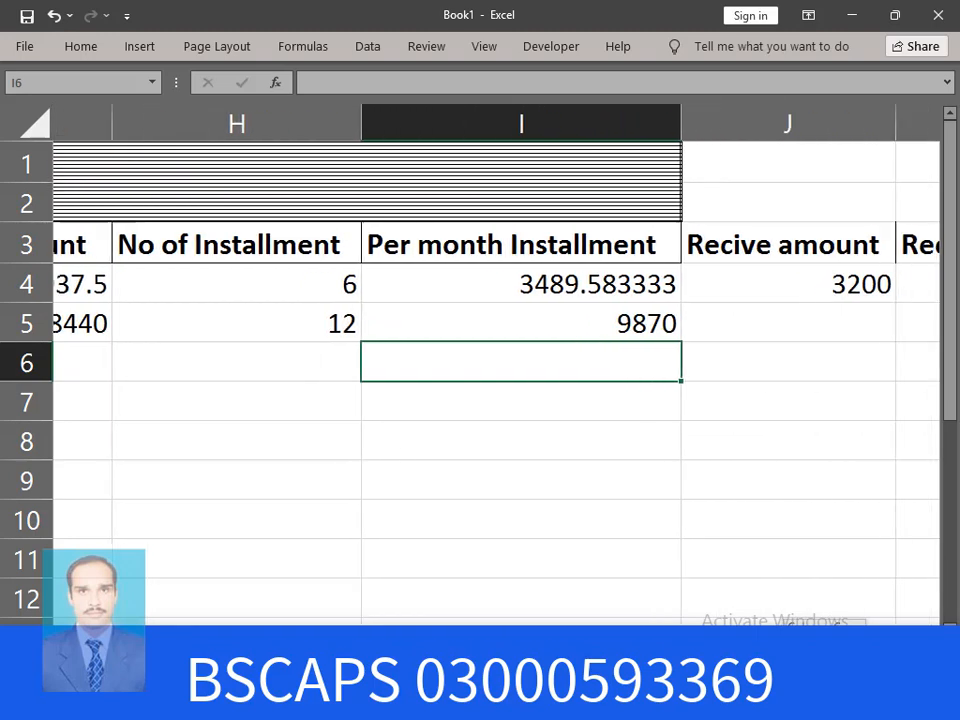
scroll(480, 380, "right", 2)
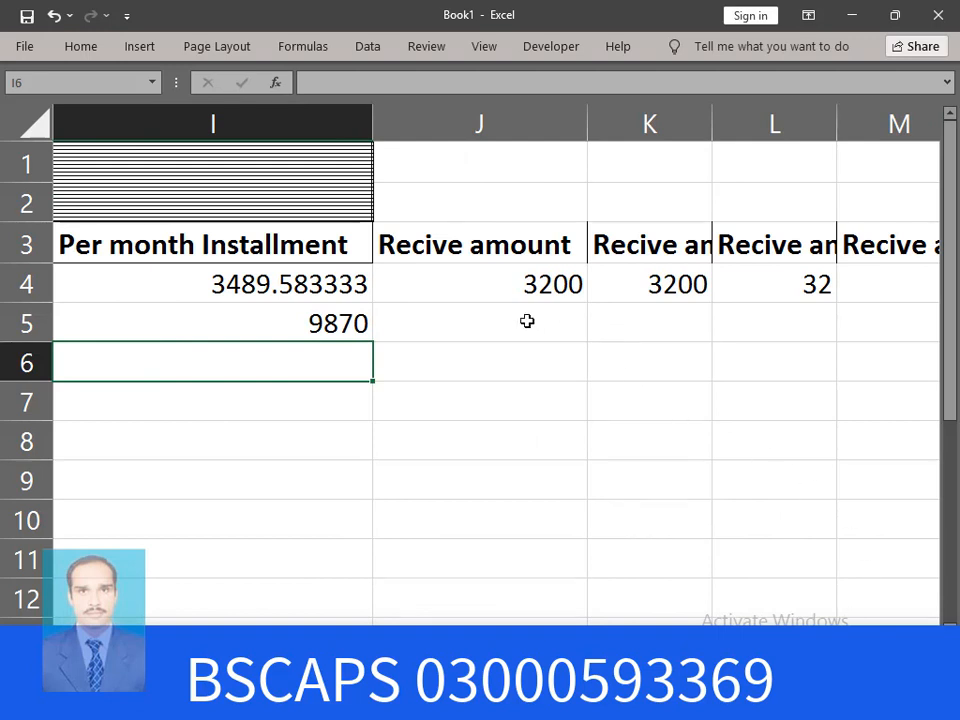
left_click(470, 321)
left_click(639, 326)
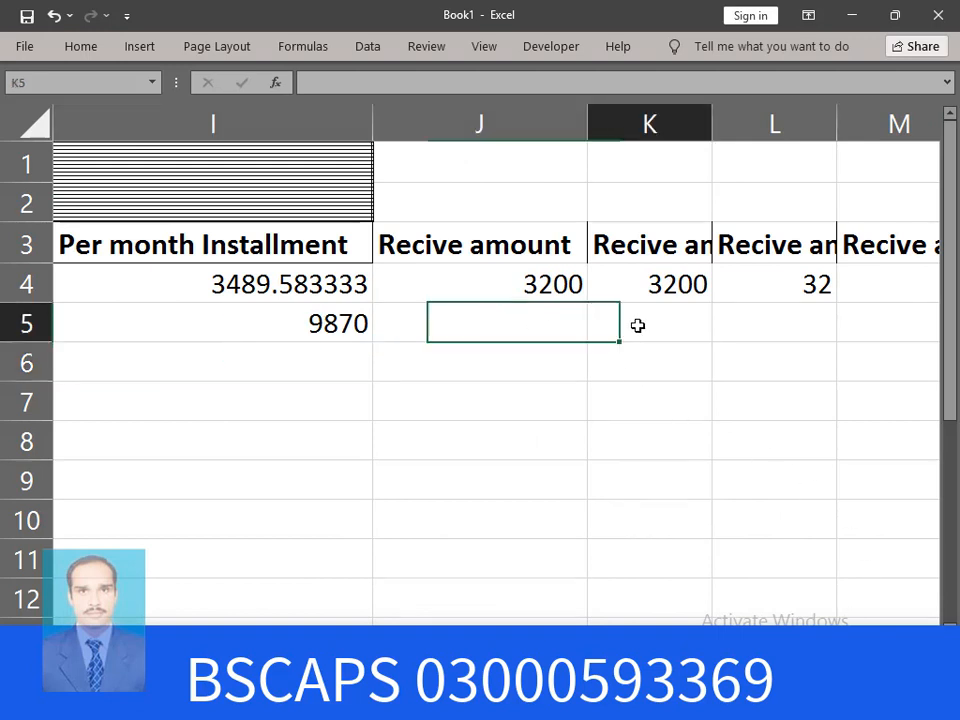
left_click(786, 339)
left_click(880, 337)
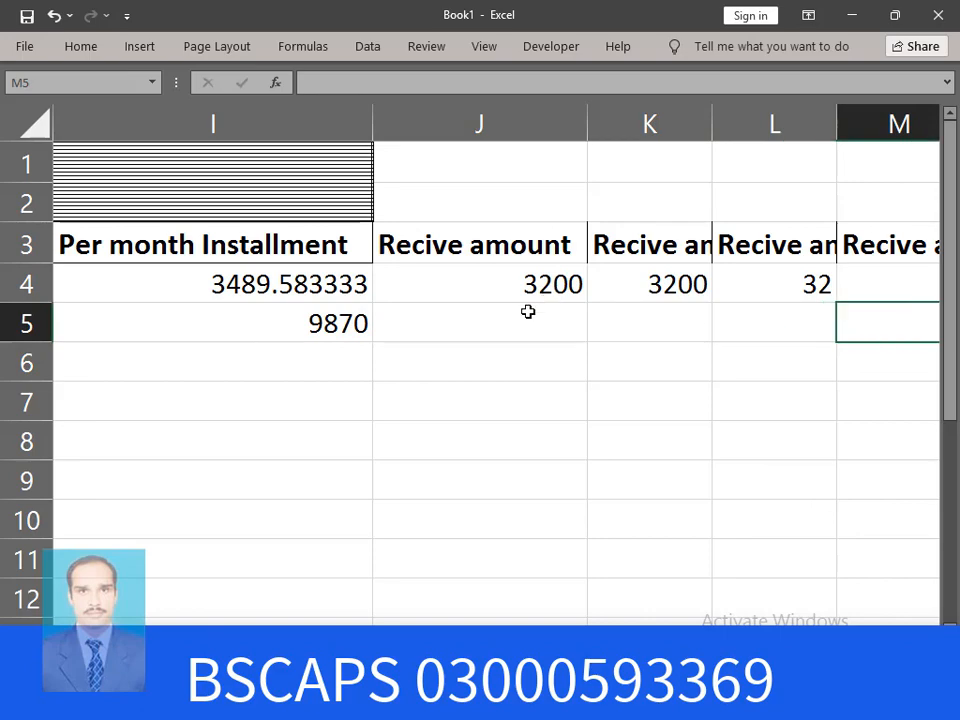
left_click(578, 327)
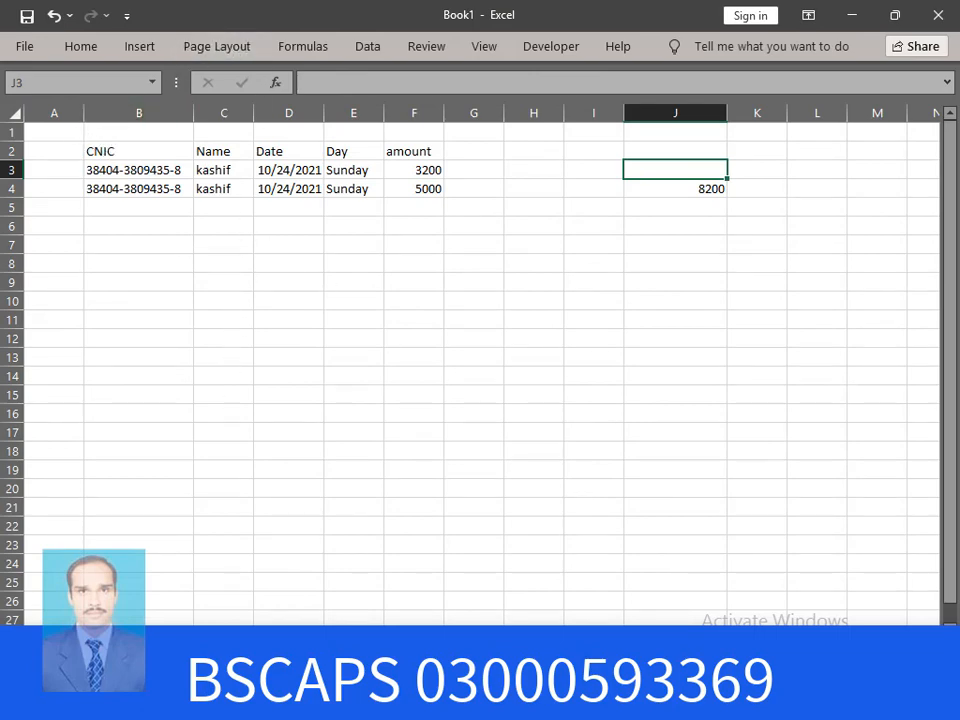
Delete the empty column A so the receipt log's CNIC column starts at A
scroll(470, 360, "up", 6)
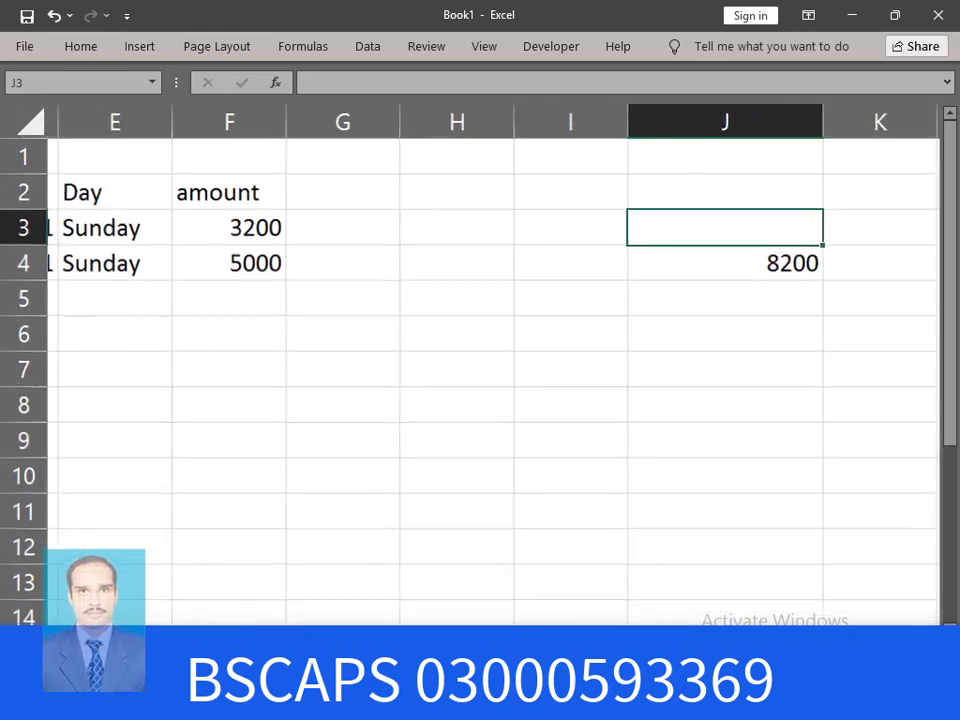
scroll(480, 360, "left", 5)
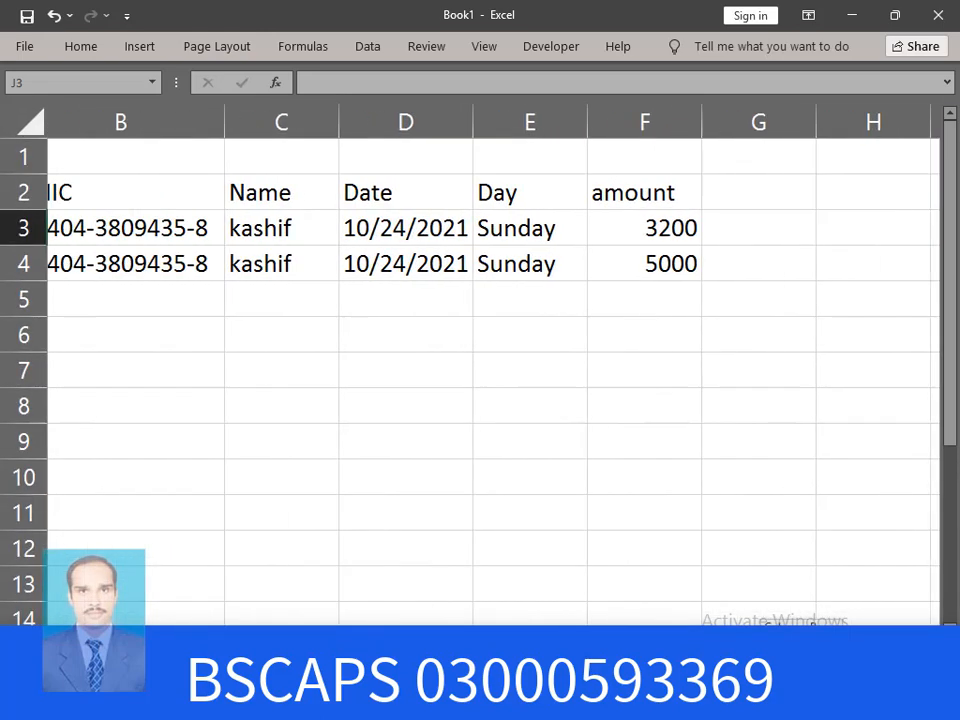
scroll(480, 360, "right", 1)
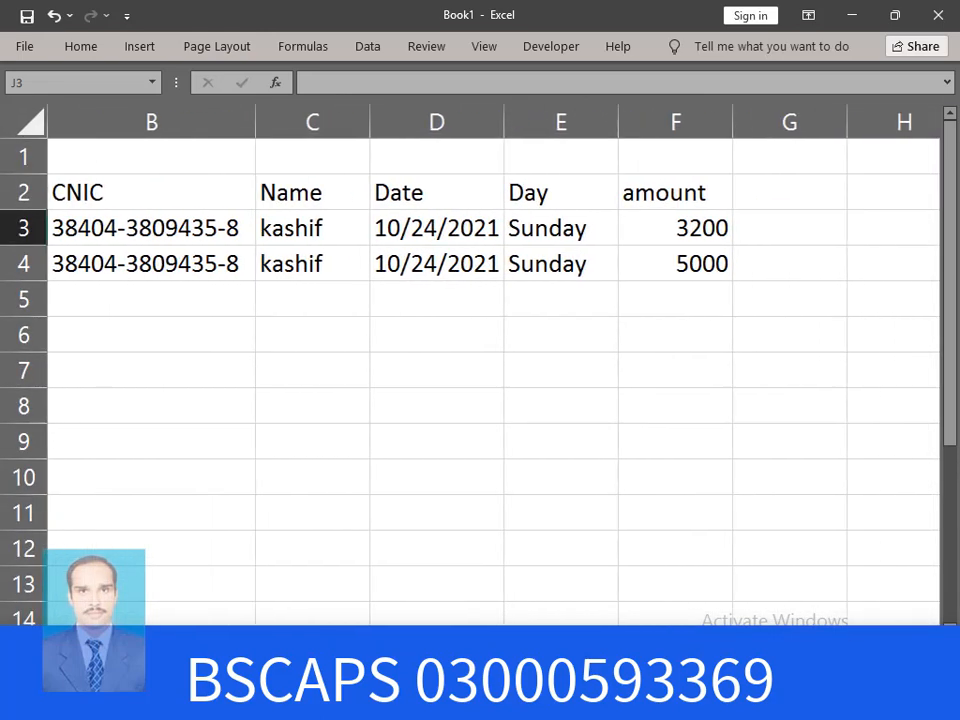
scroll(480, 360, "left", 1)
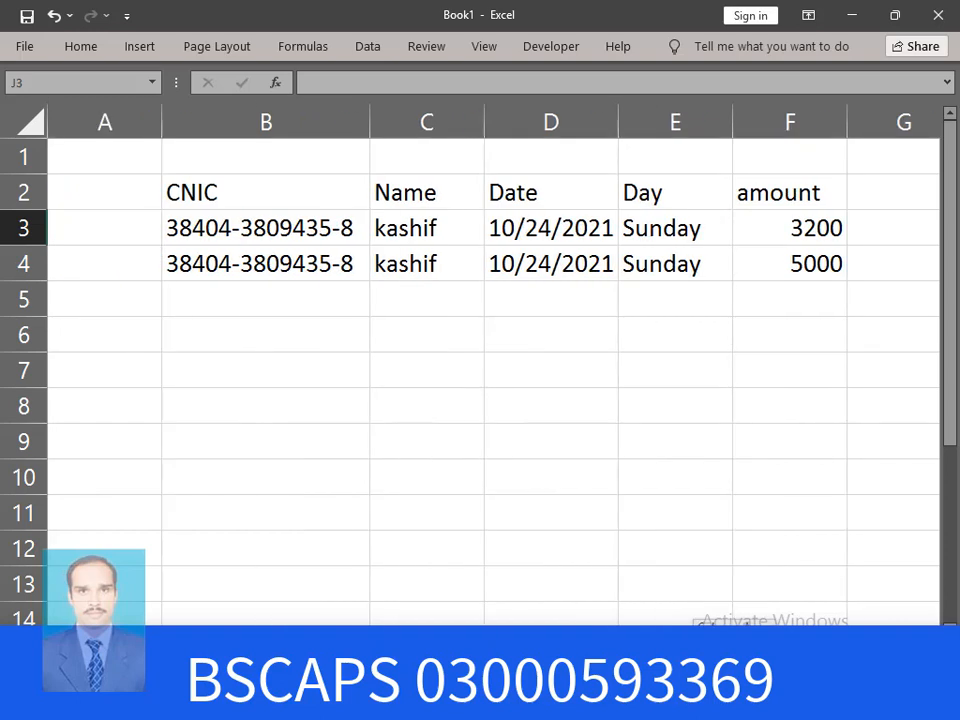
left_click(104, 120)
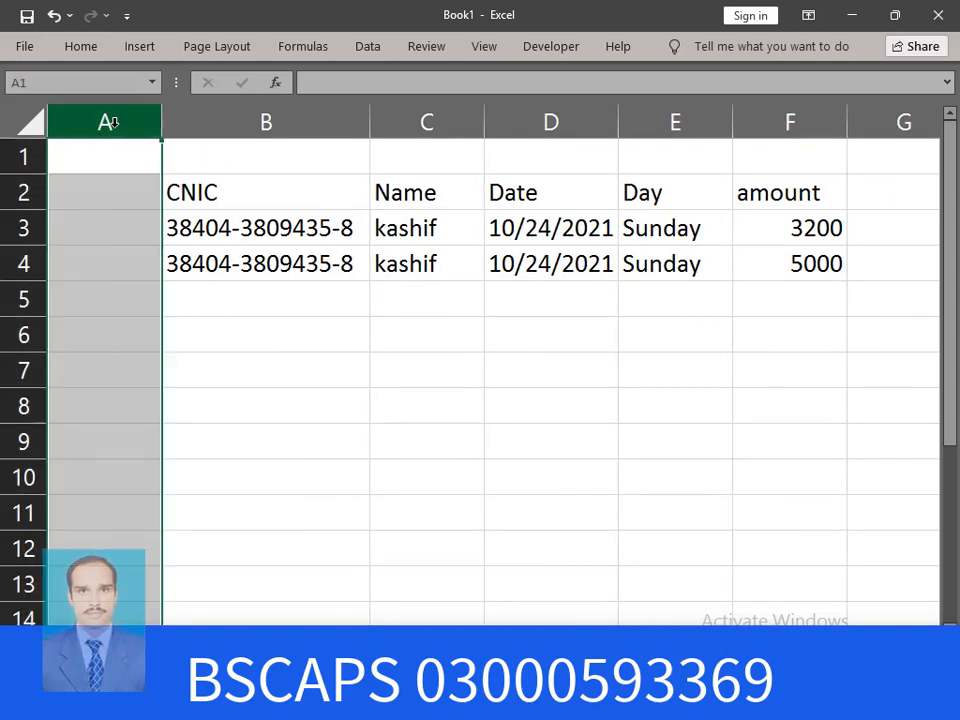
key("ctrl+minus")
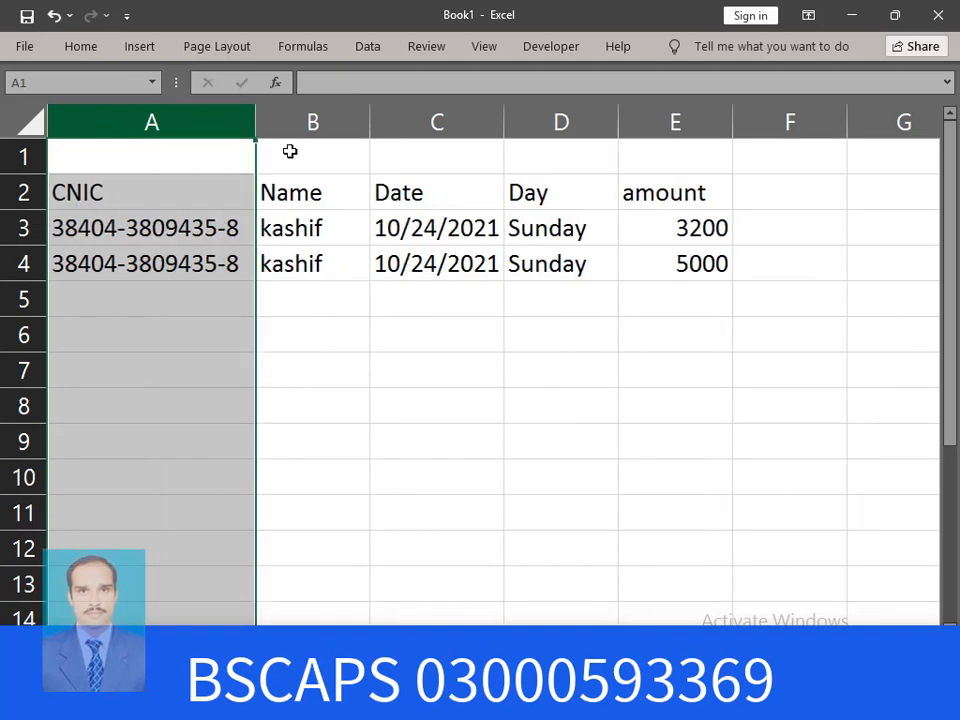
left_click(750, 433)
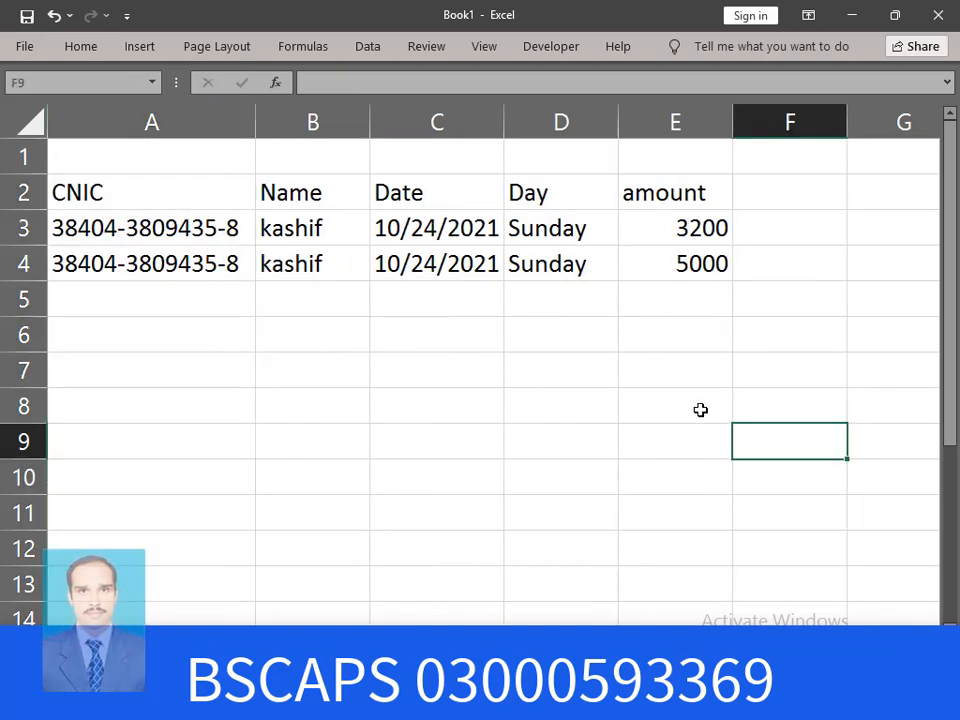
left_click(120, 234)
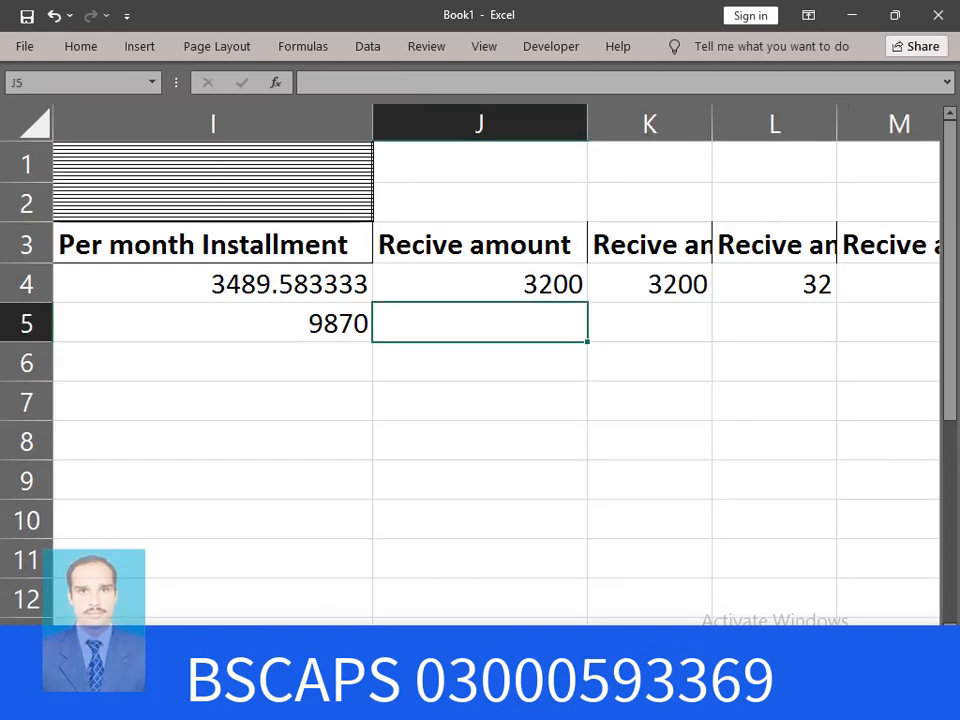
Inspect Honda 125's advance, net payable and installment count in F5–H5, then return to receipts
left_click_drag(800, 636, 668, 636)
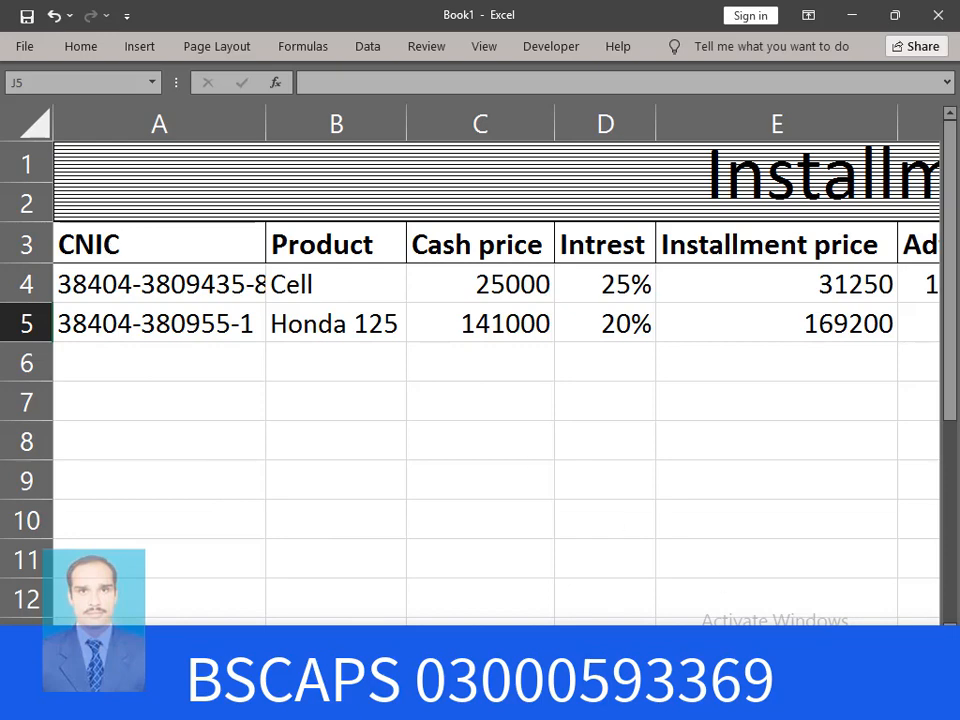
scroll(470, 365, "down", 7)
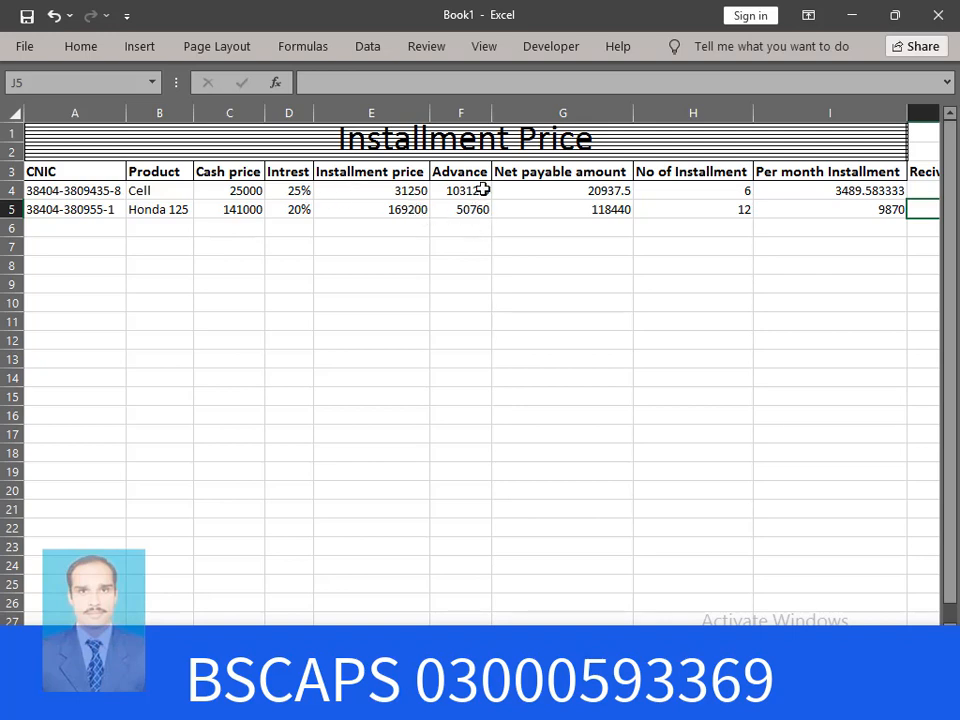
left_click(470, 215)
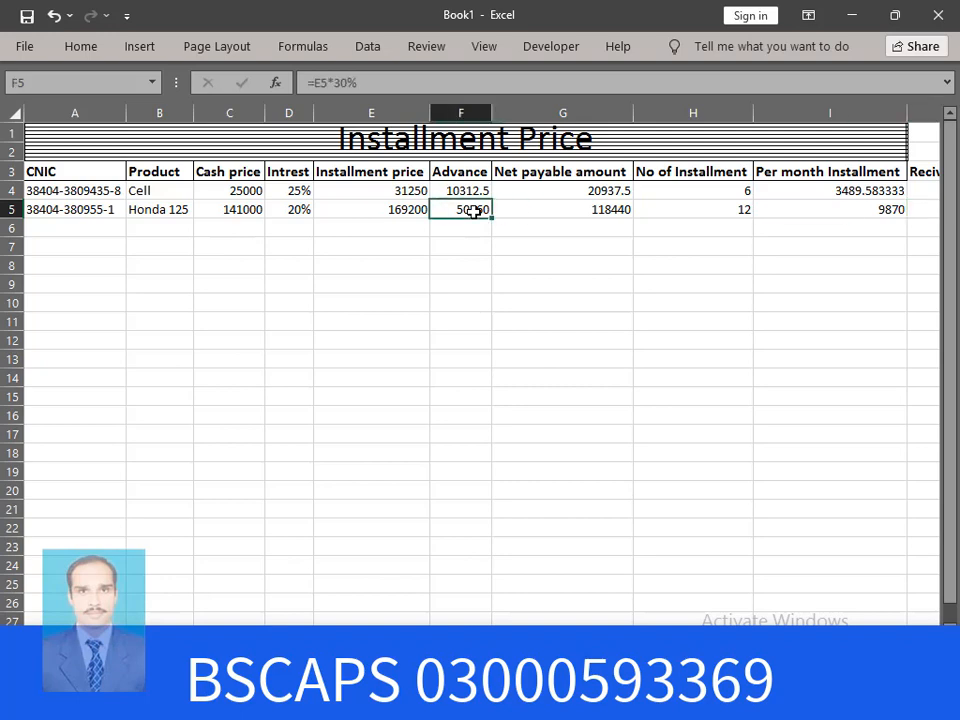
left_click(600, 212)
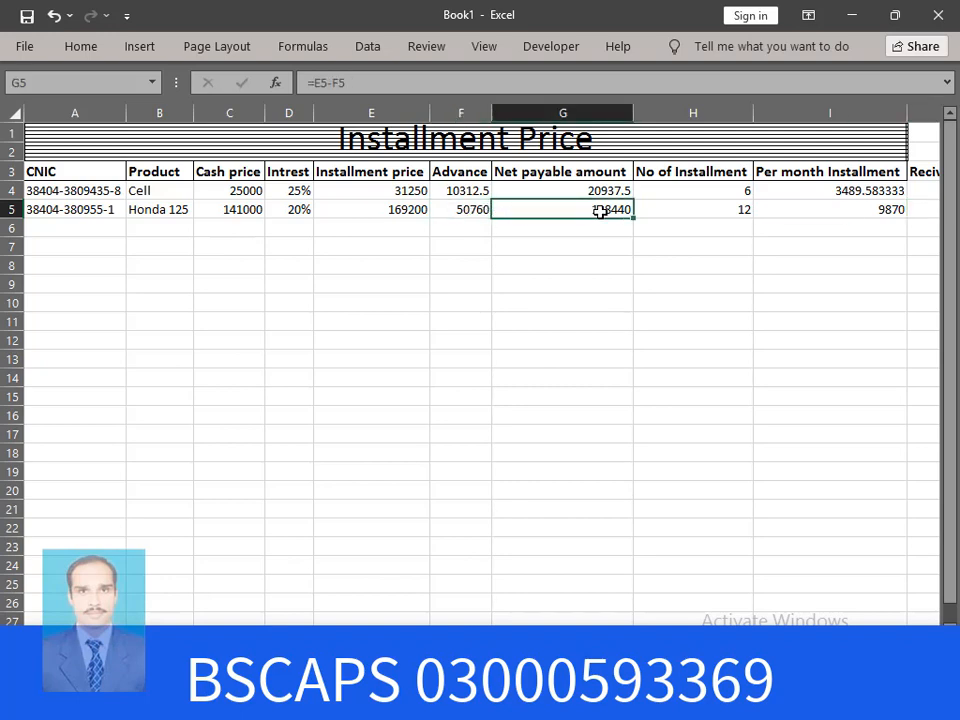
left_click(735, 210)
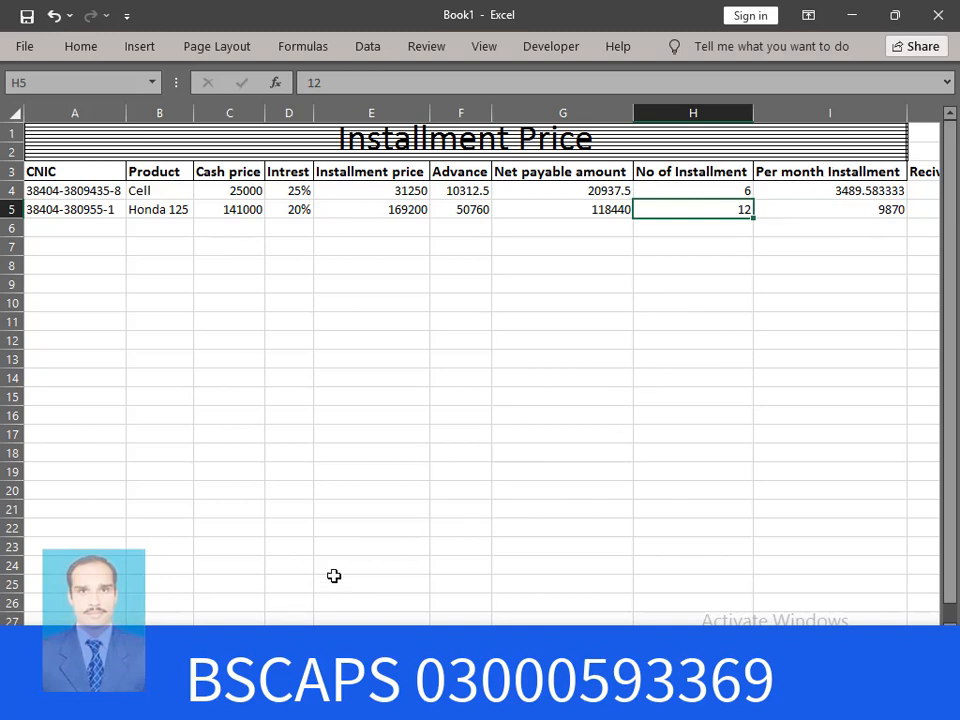
left_click(240, 640)
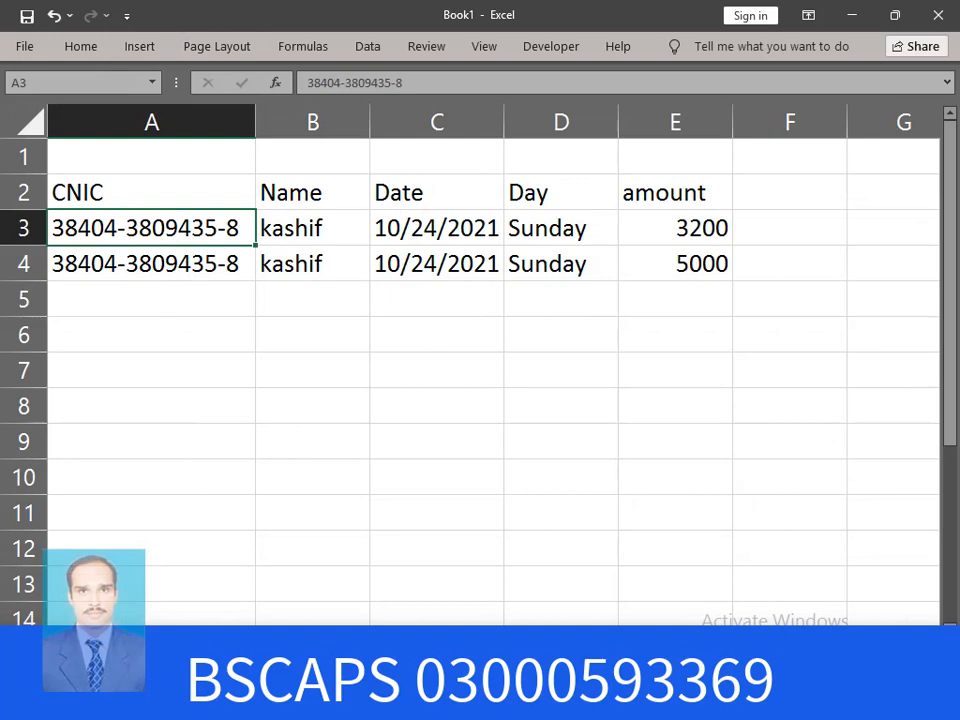
Copy the second customer's CNIC from the Installment Price sheet into receipt cell A5
key("ctrl+Page_Down")
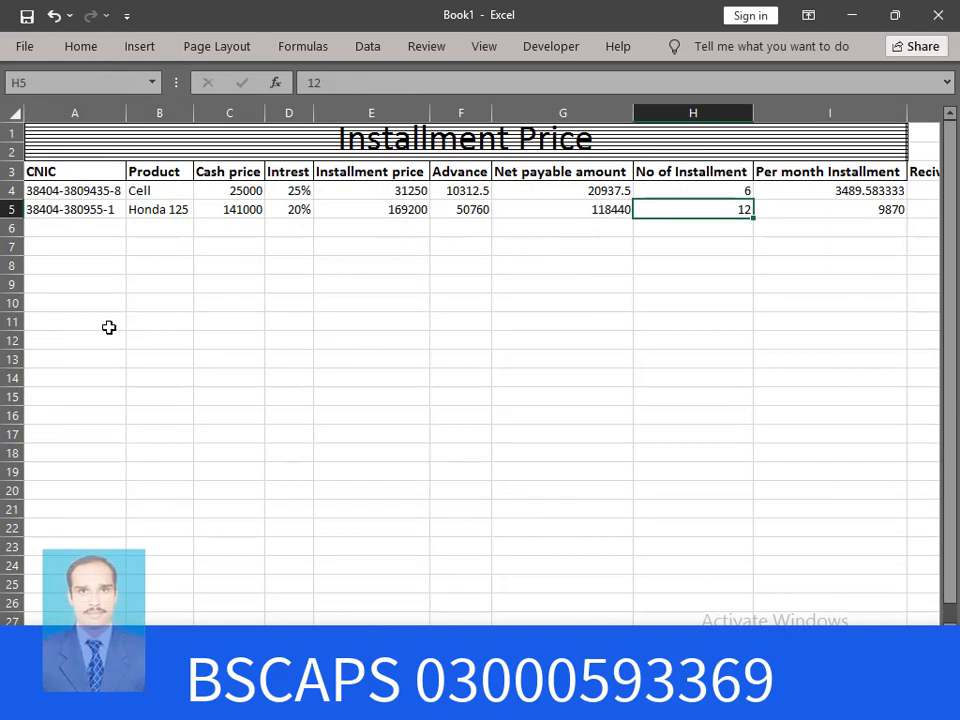
left_click(80, 208)
right_click(80, 208)
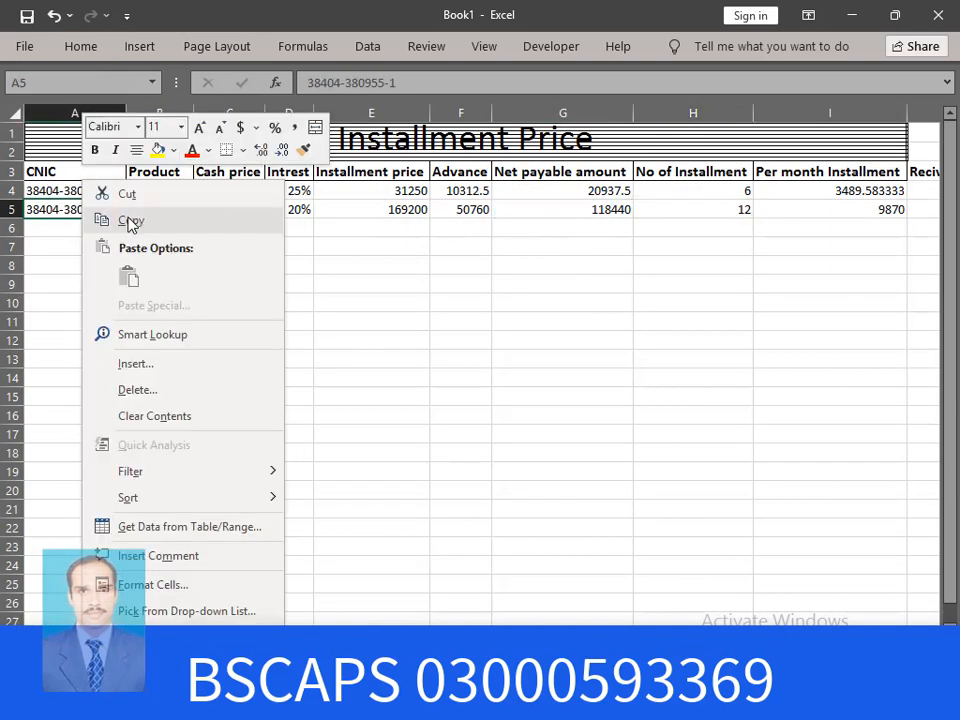
left_click(130, 220)
key("ctrl+Page_Up")
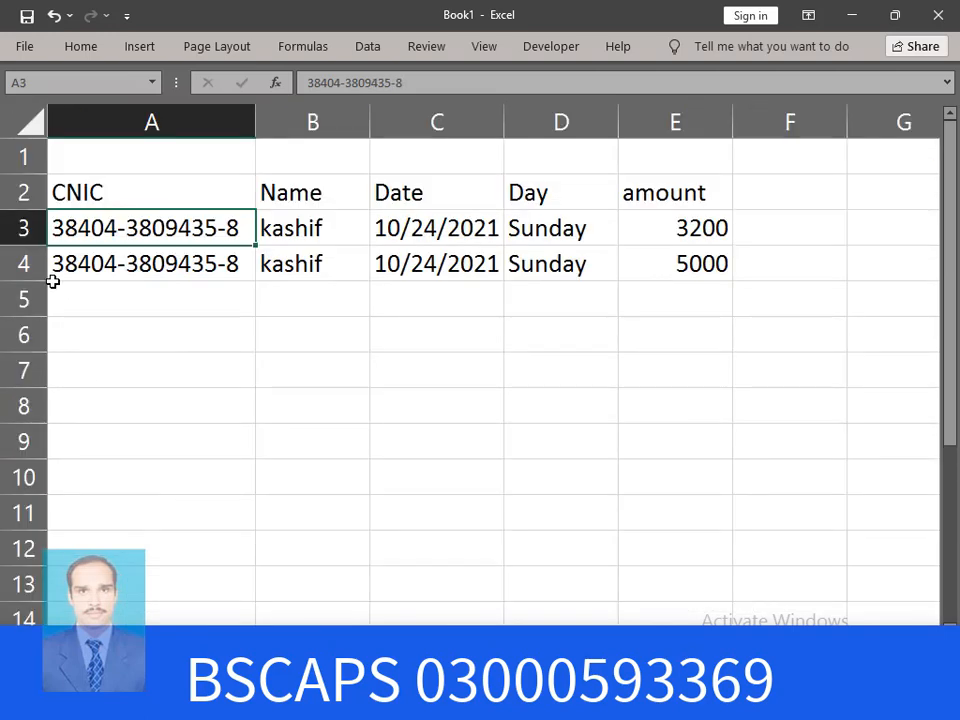
left_click(80, 298)
key("ctrl+v")
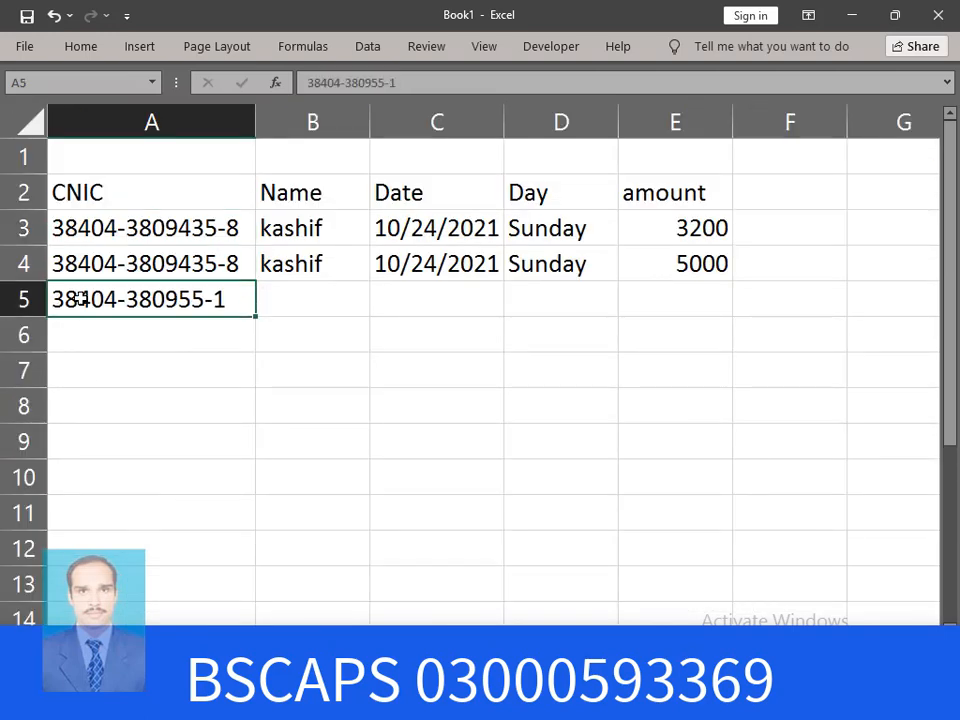
Enter Sunday as the name and today's date 10/24/2021, then start a TEXT formula for the day
left_click(328, 302)
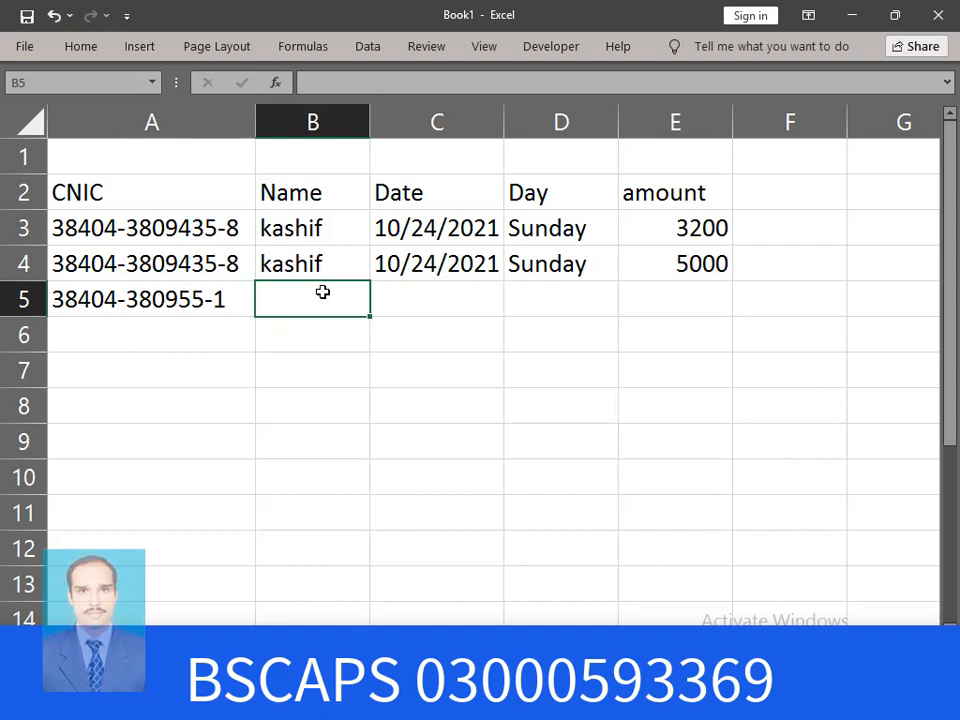
type("Sunday")
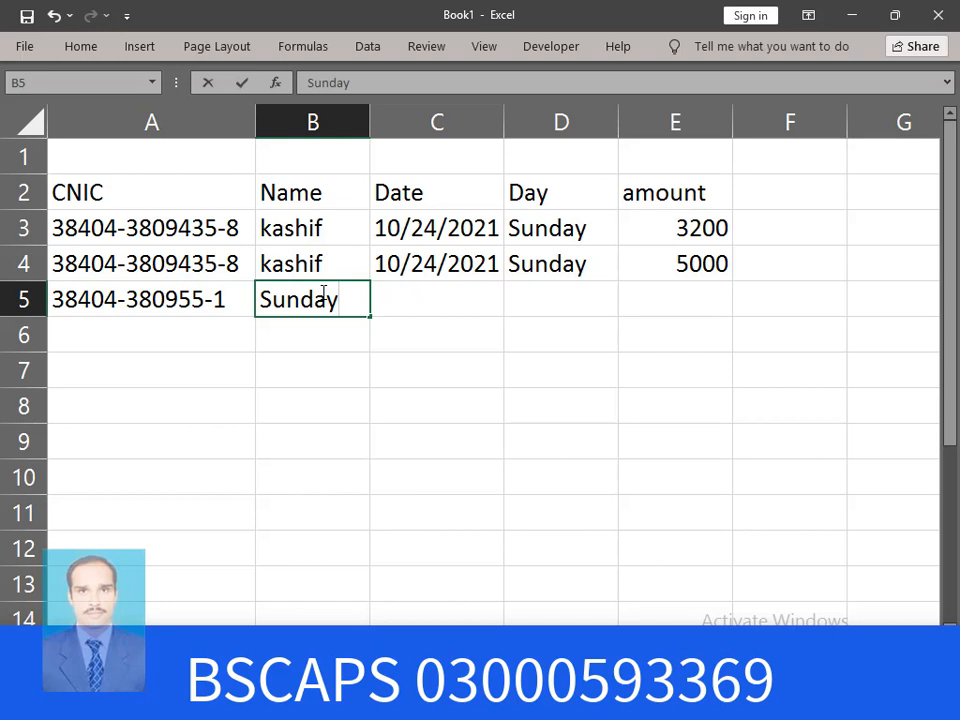
key("Return")
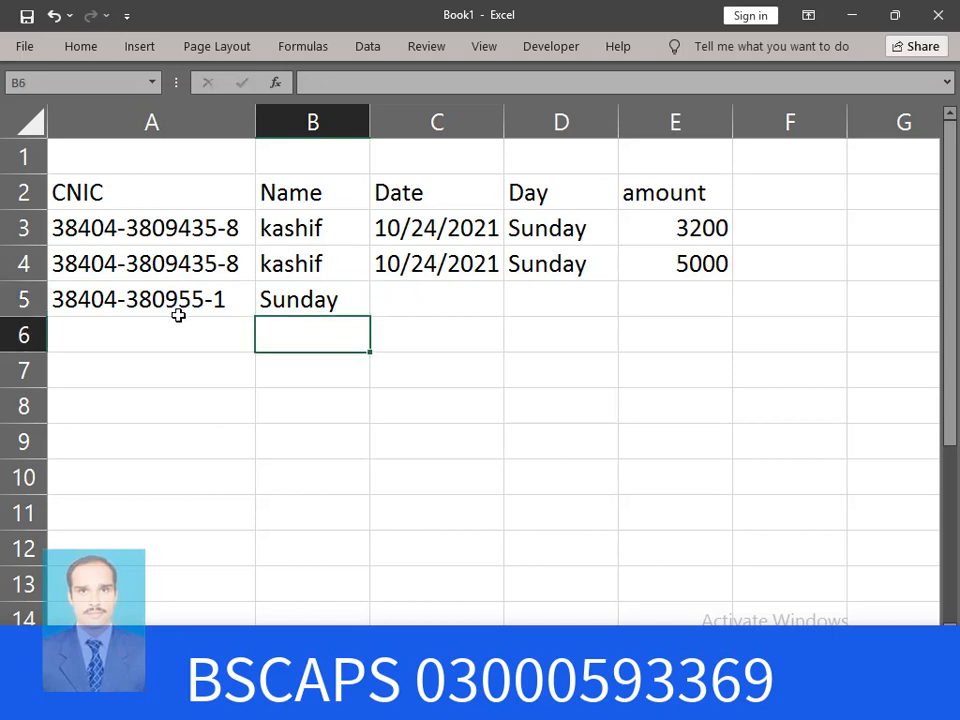
left_click(440, 291)
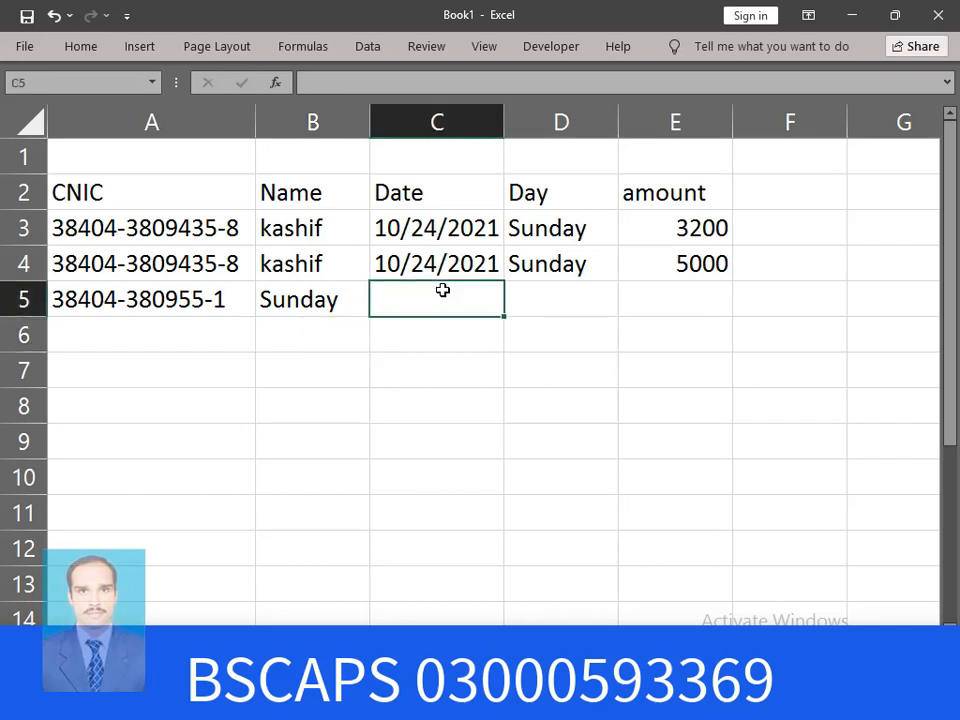
key("ctrl+semicolon")
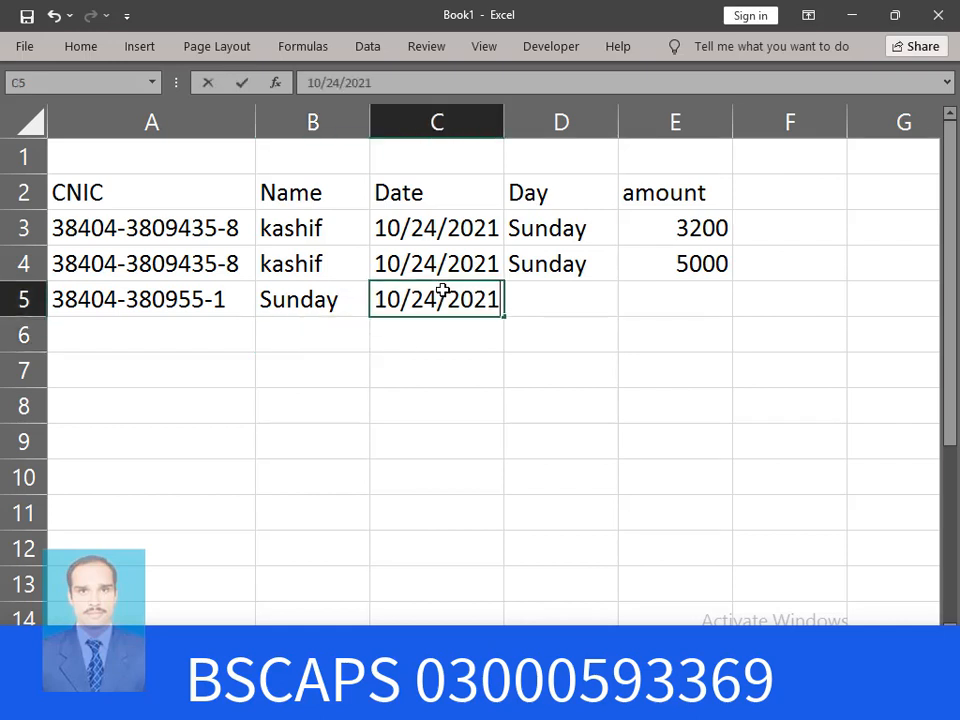
key("Return")
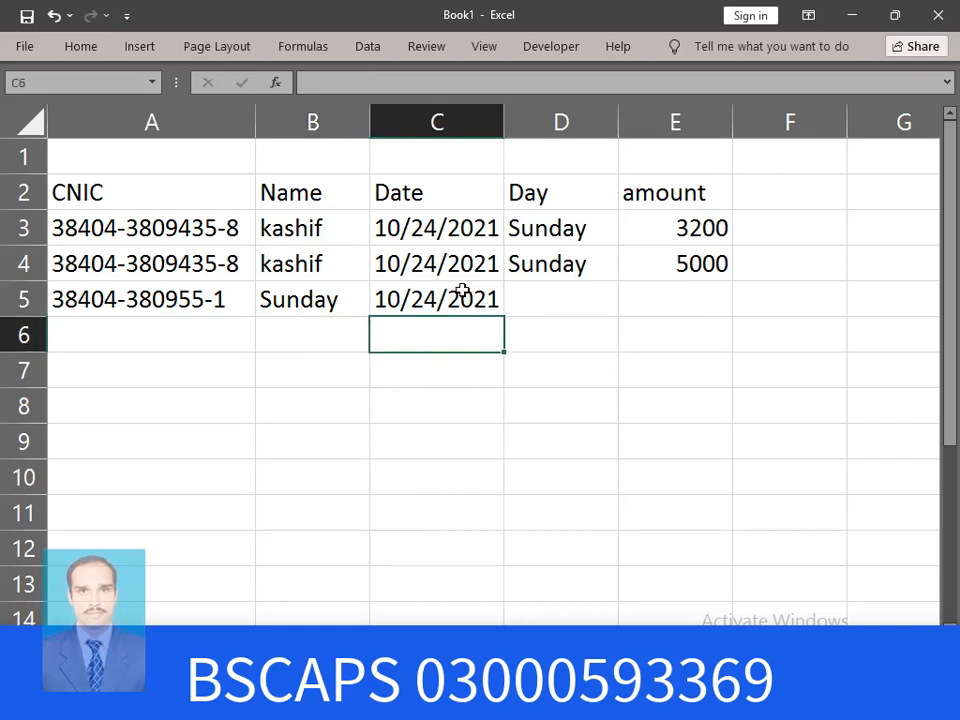
left_click(565, 304)
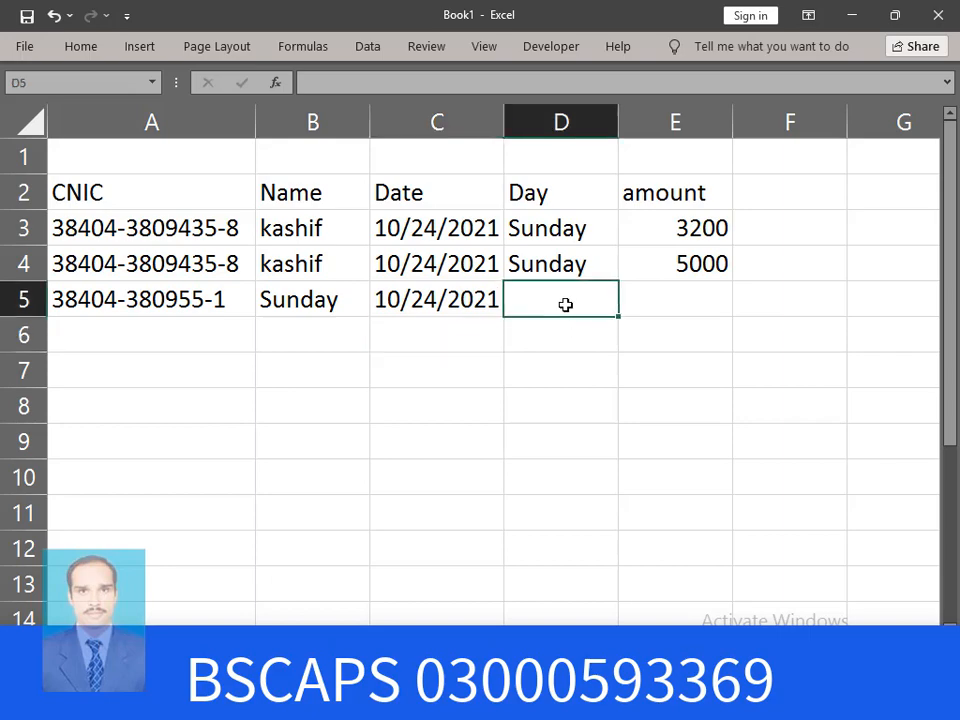
type("=")
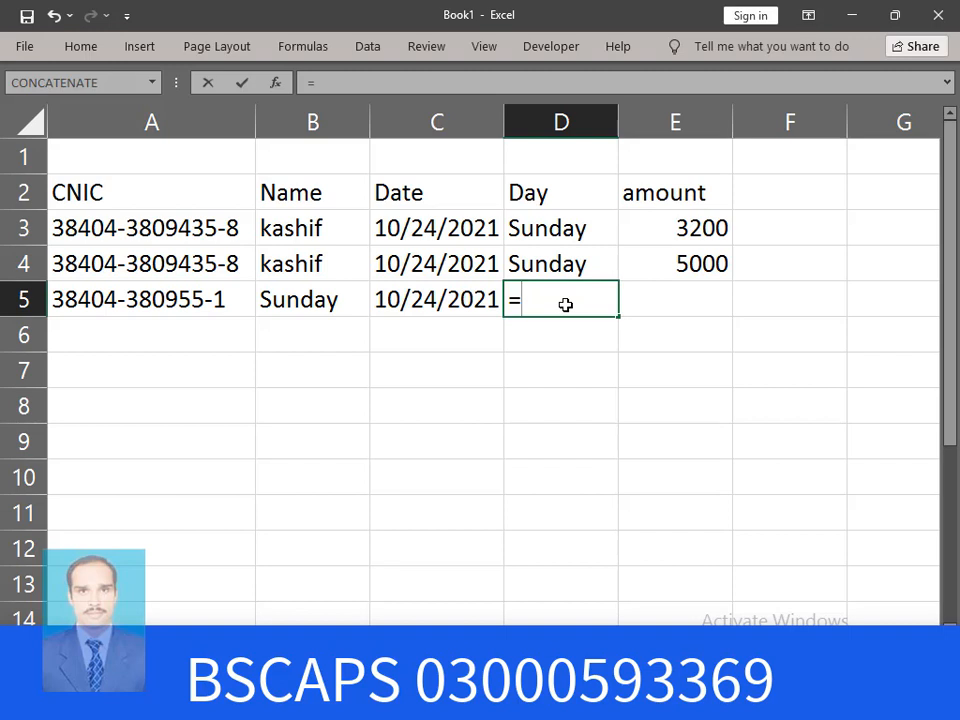
type("text")
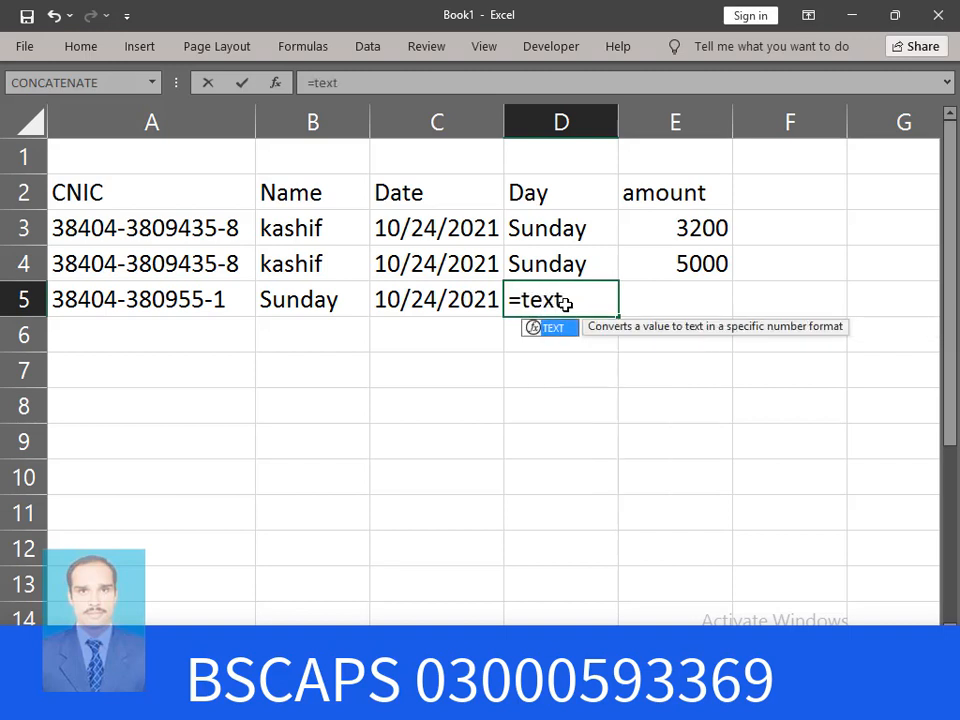
Enter =TEXT(C5,"DDDD") in D5 so it shows the weekday Sunday
key("Tab")
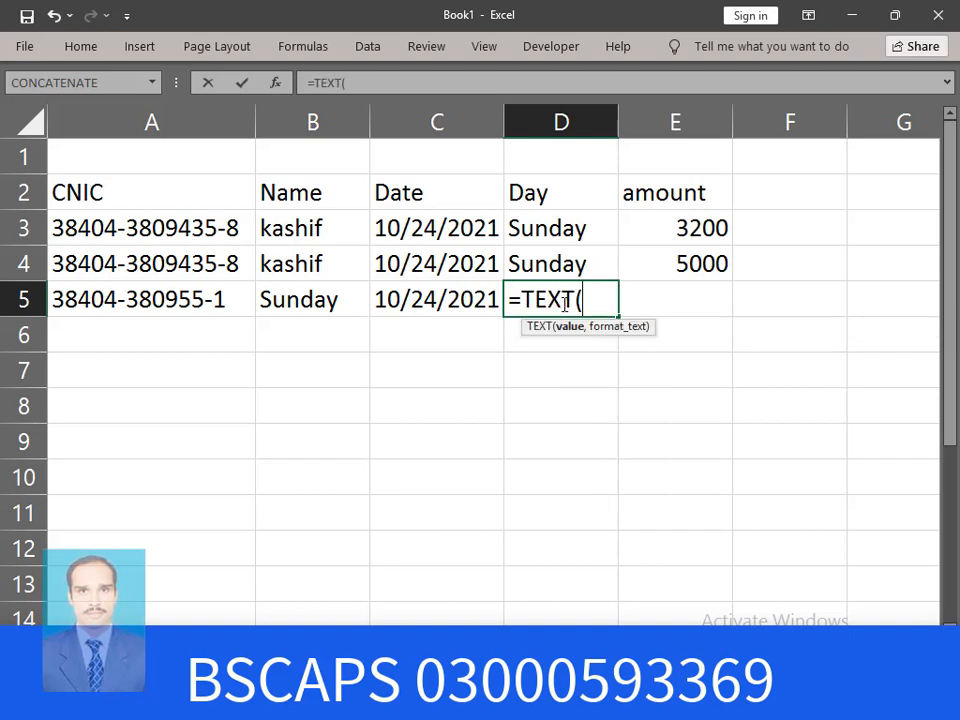
left_click(465, 300)
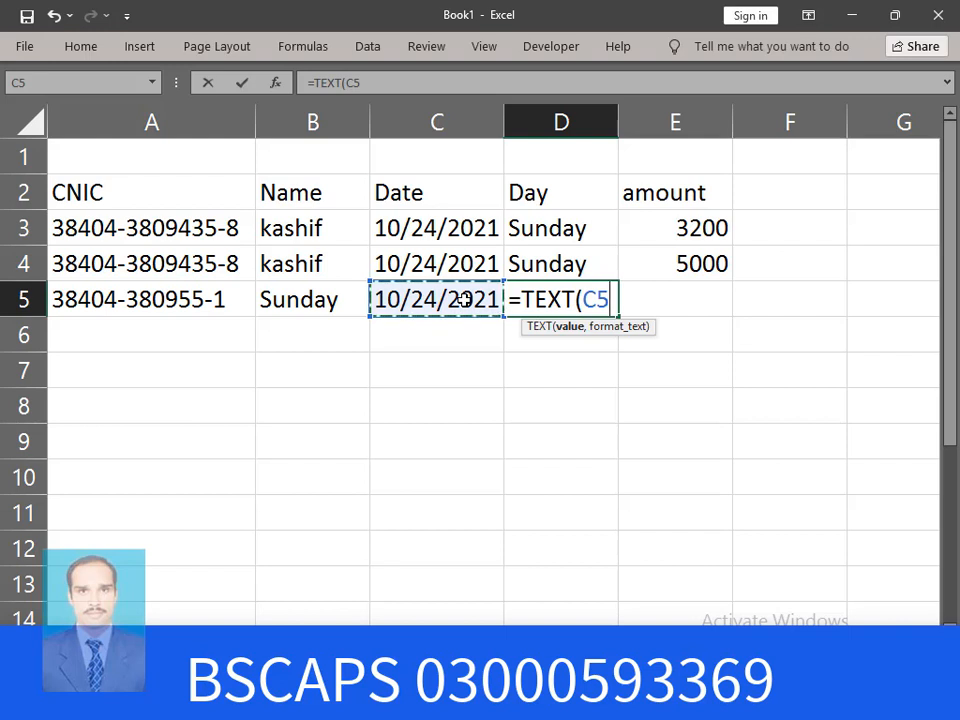
type(",\"")
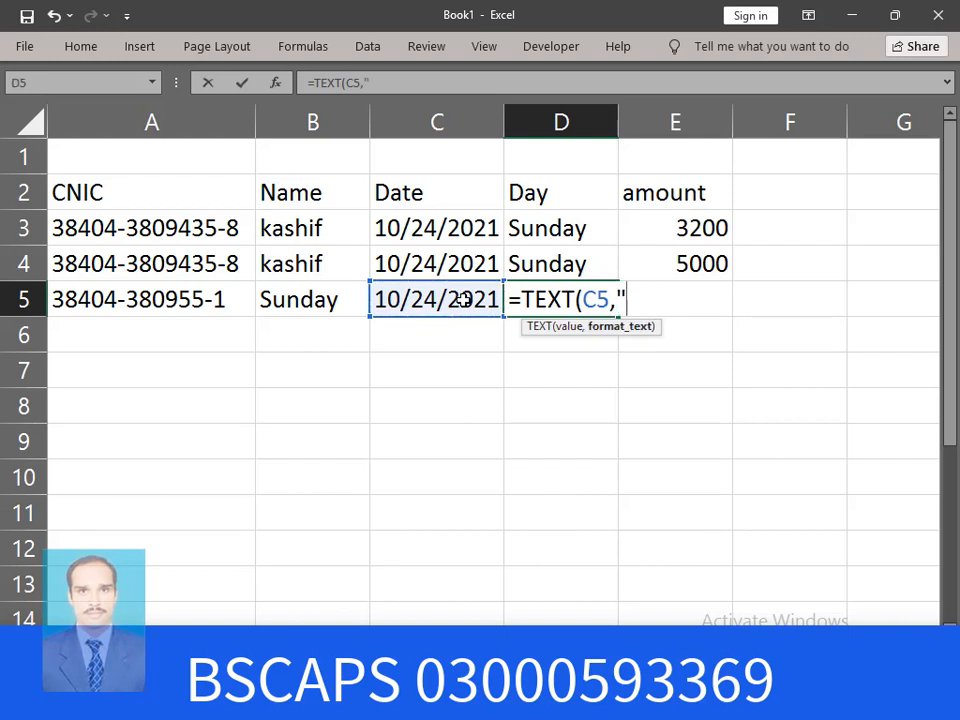
type("DDD")
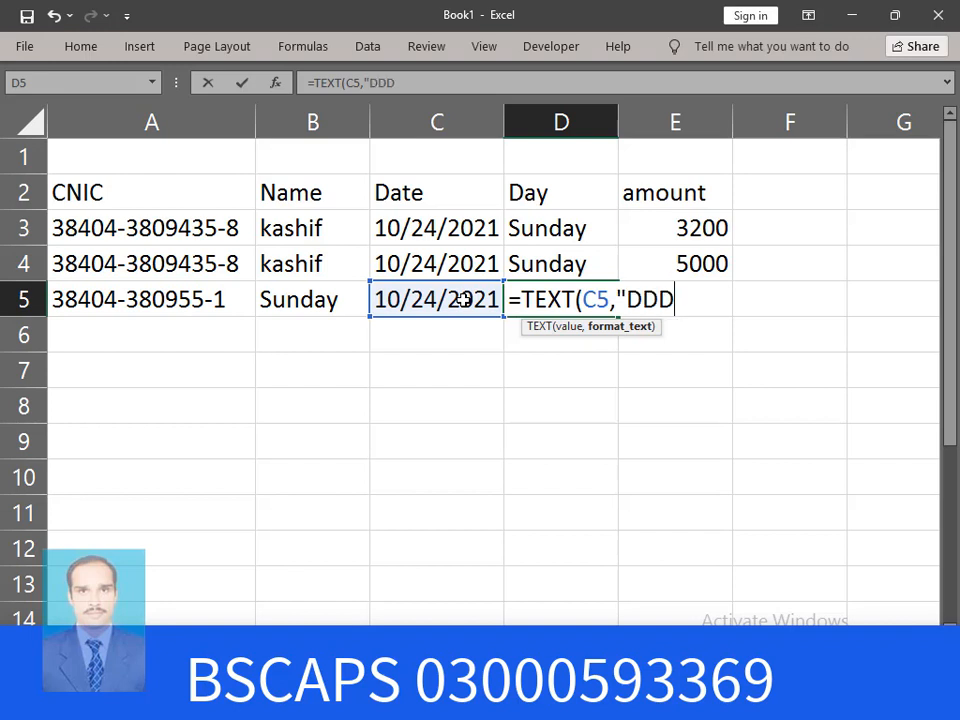
type("D\")")
key("Return")
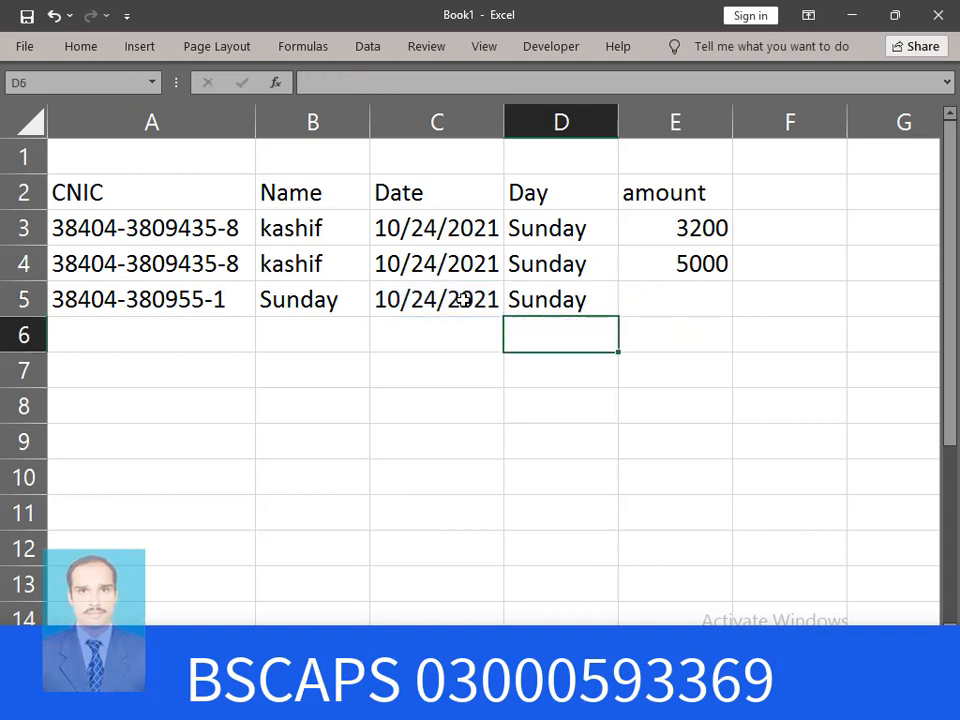
left_click(703, 306)
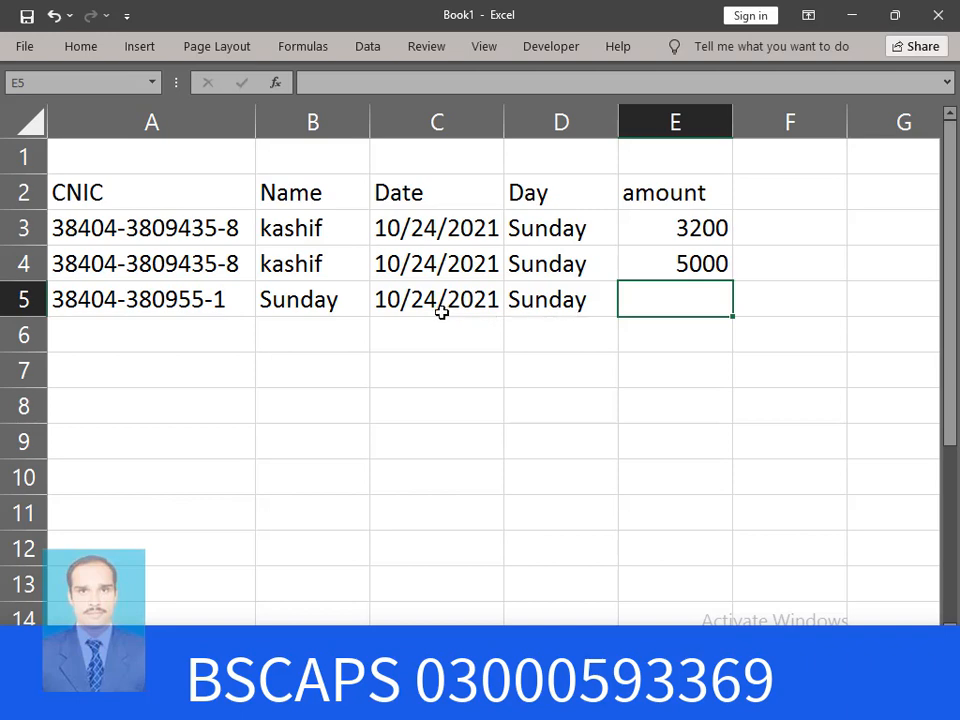
Enter 6000 as the payment amount in E5
type("6000")
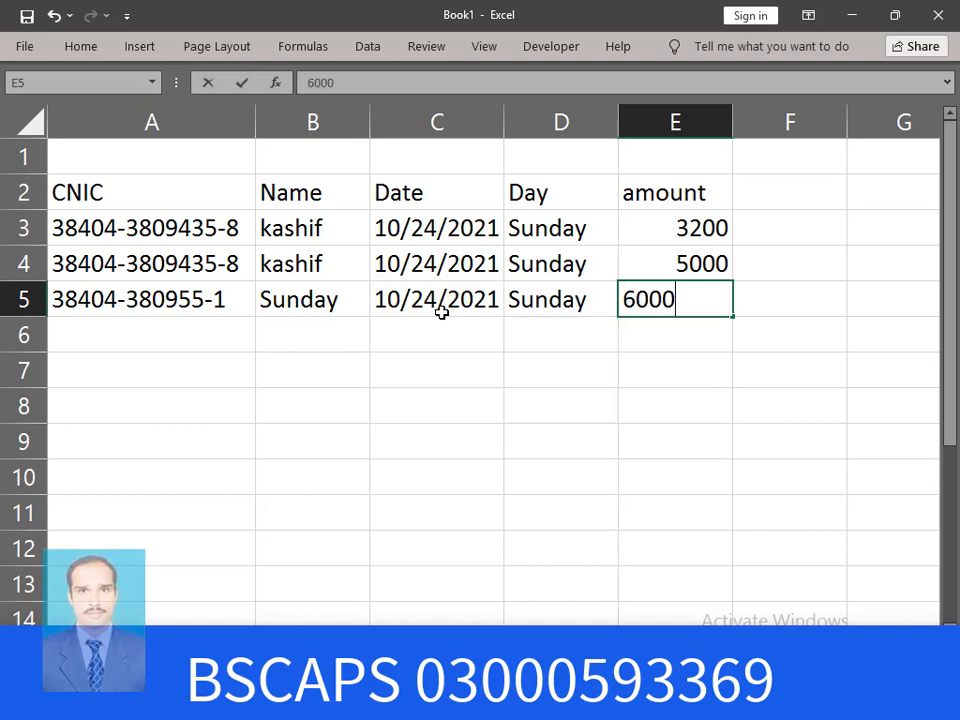
key("Return")
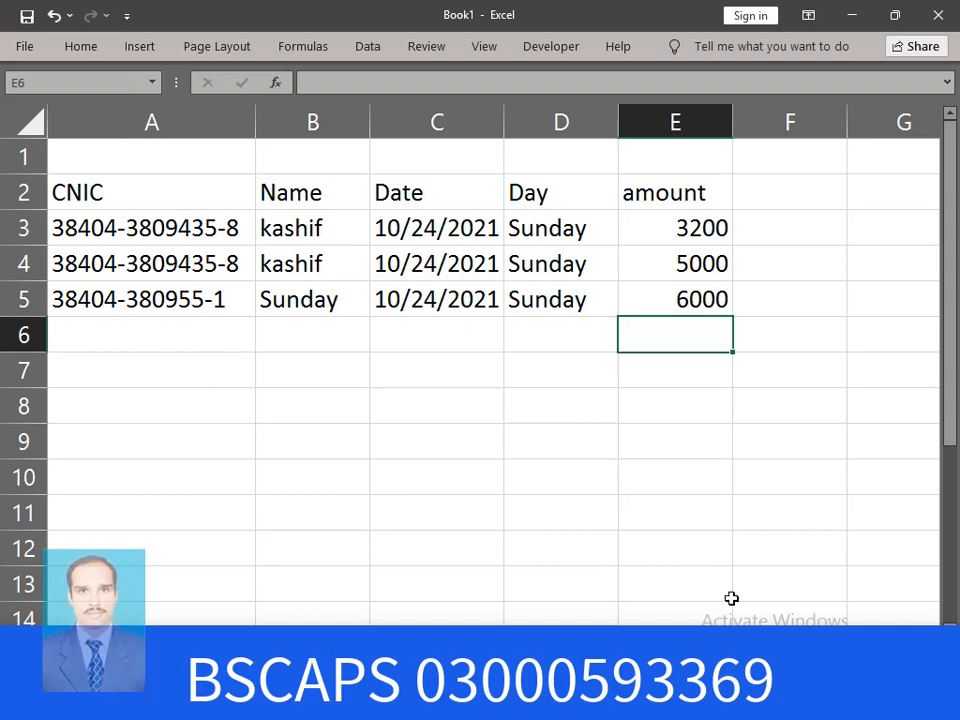
scroll(480, 300, "right", 3)
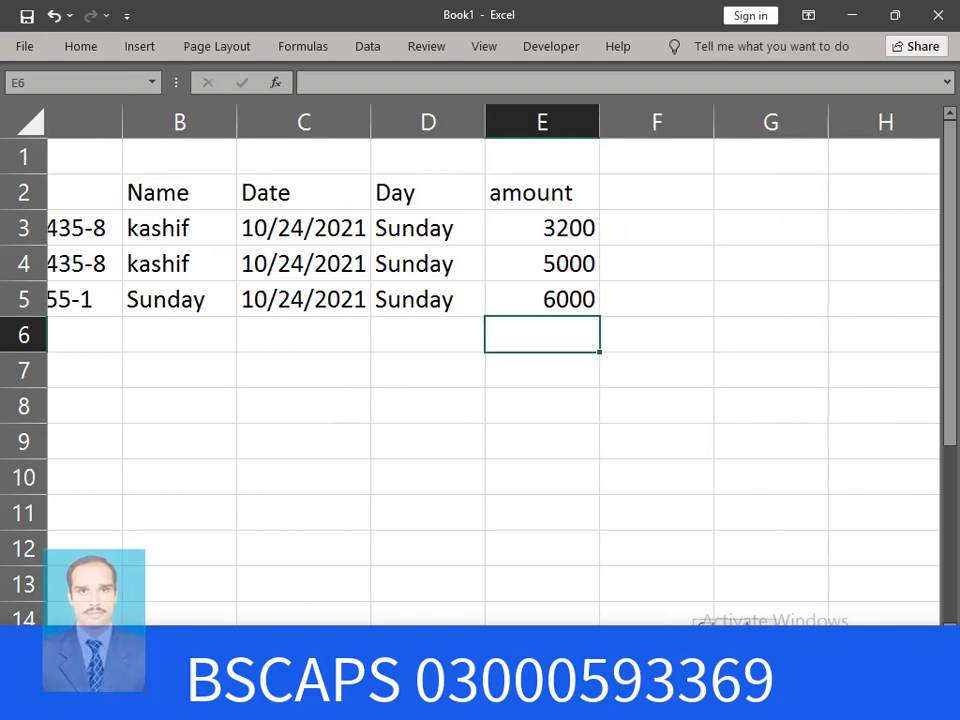
scroll(480, 300, "left", 3)
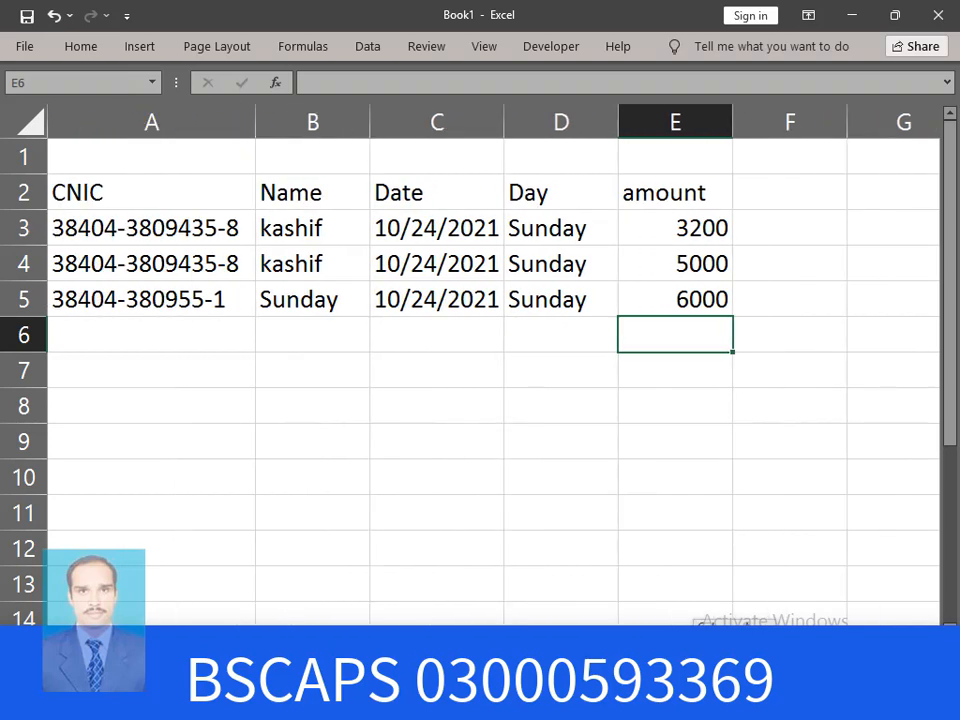
Fill cell F3 with yellow
left_click(827, 215)
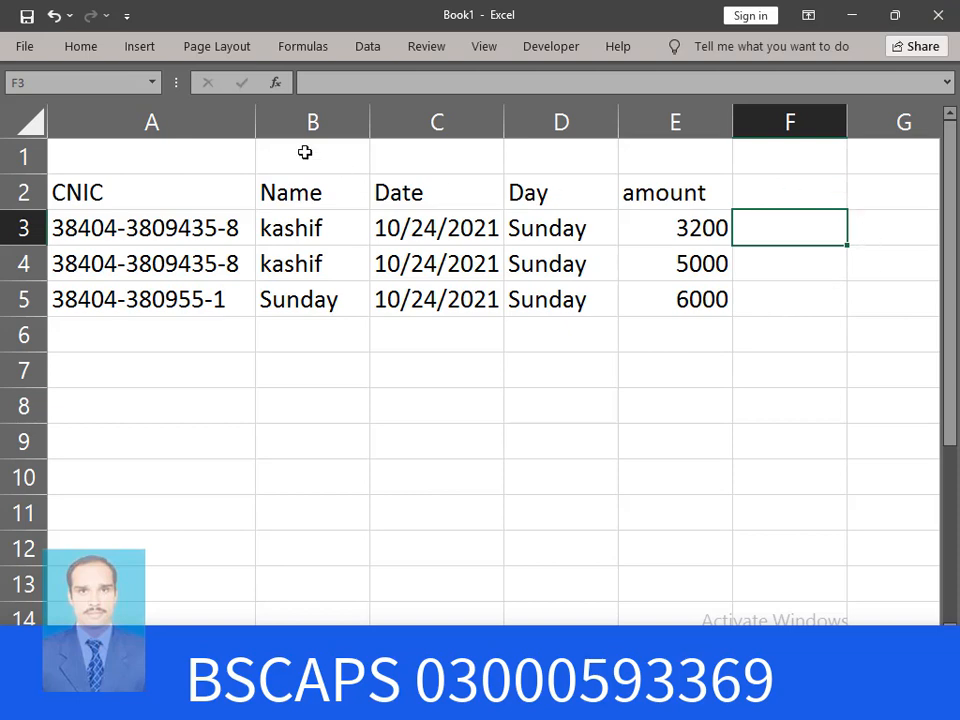
left_click(86, 46)
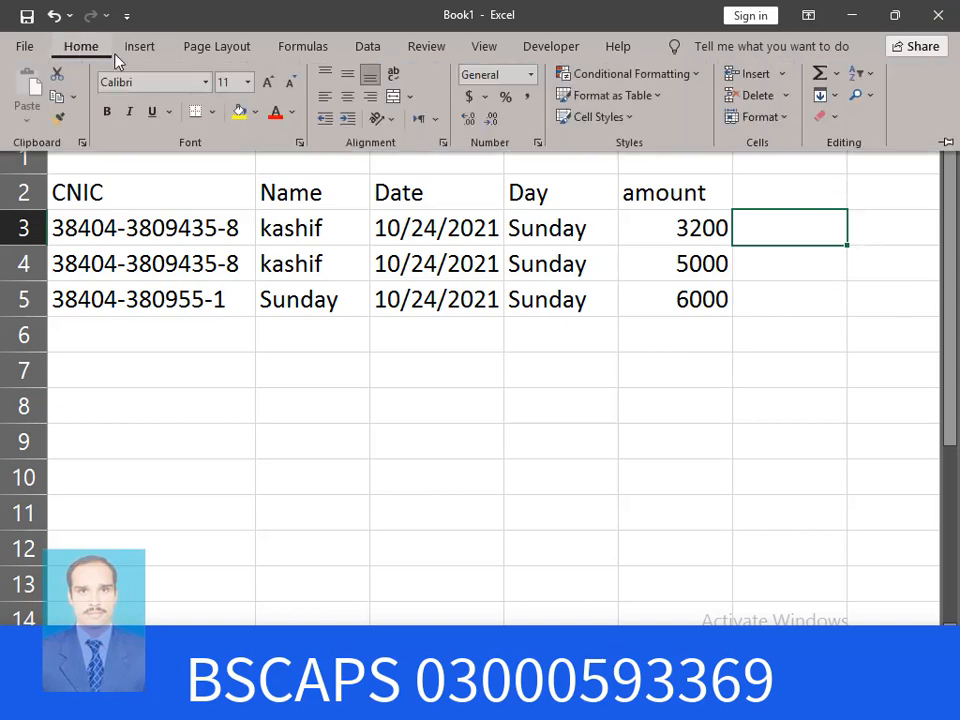
left_click(239, 112)
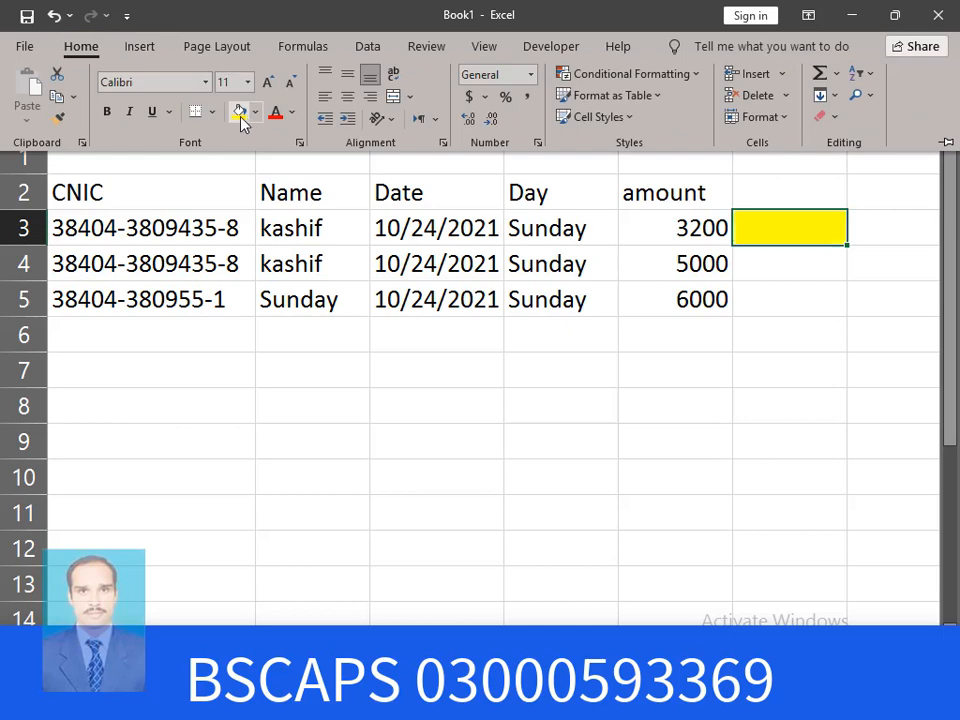
Fill cell F4 with green from the Fill Color palette
left_click(826, 262)
left_click(825, 260)
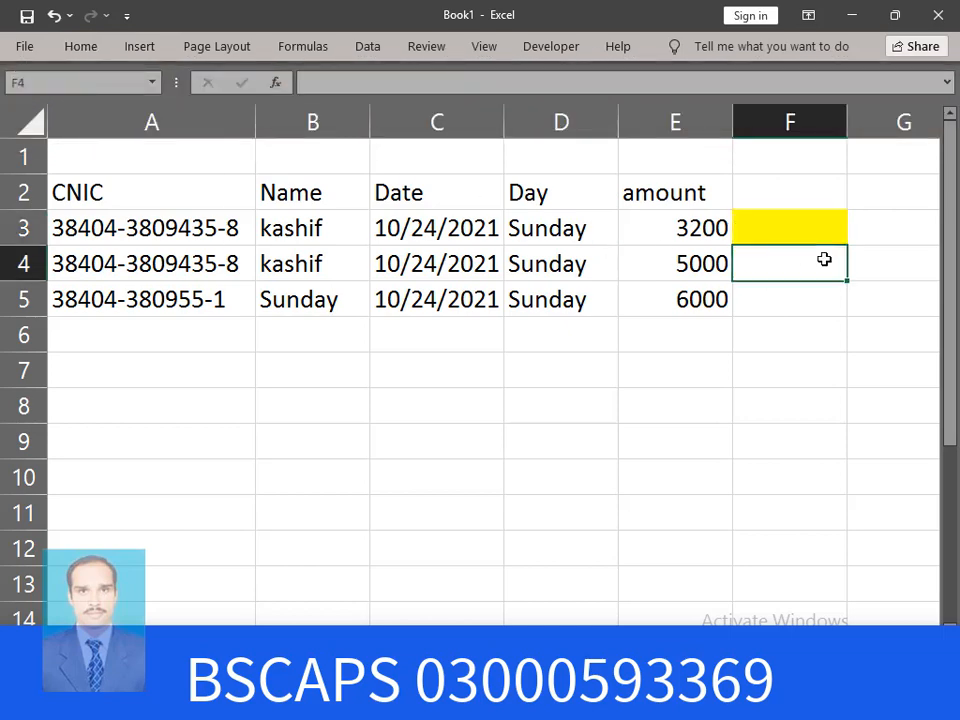
left_click(84, 48)
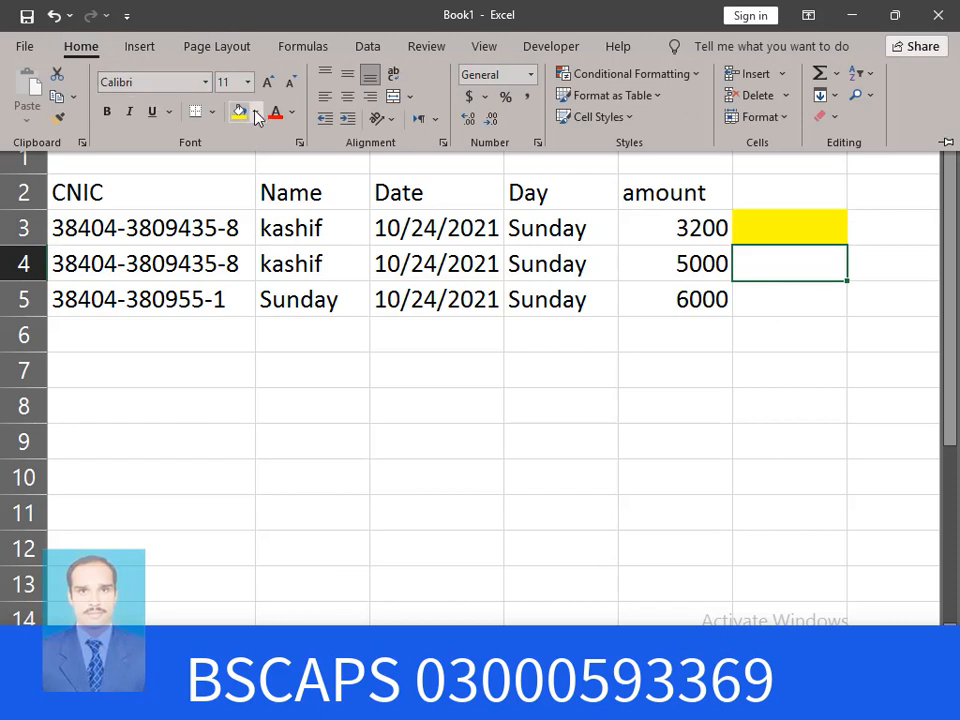
left_click(254, 112)
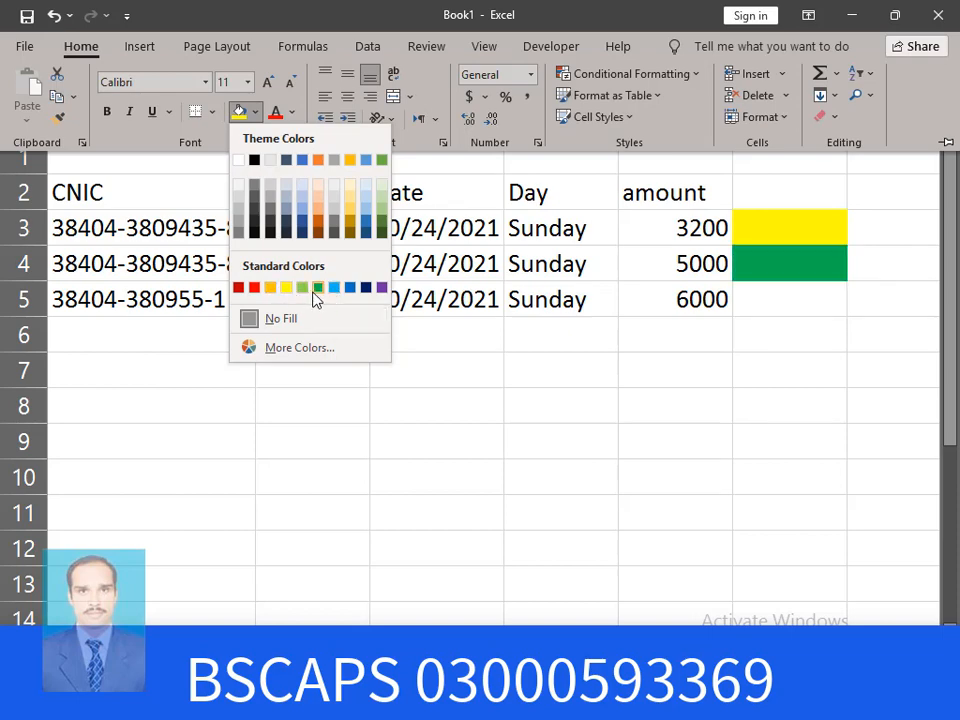
left_click(317, 289)
left_click(801, 242)
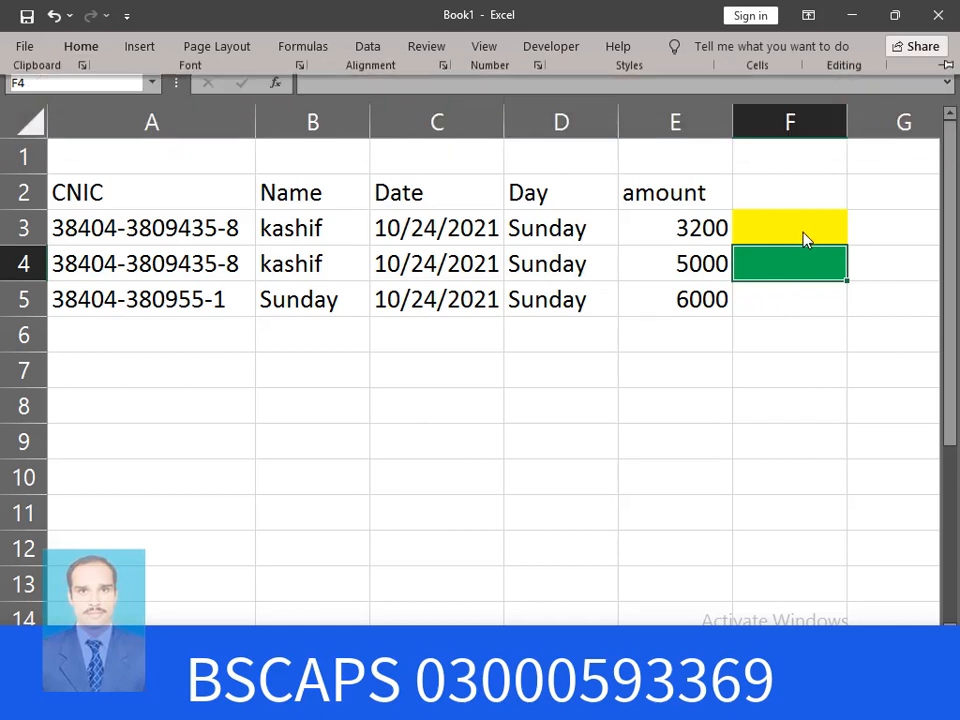
left_click(802, 227)
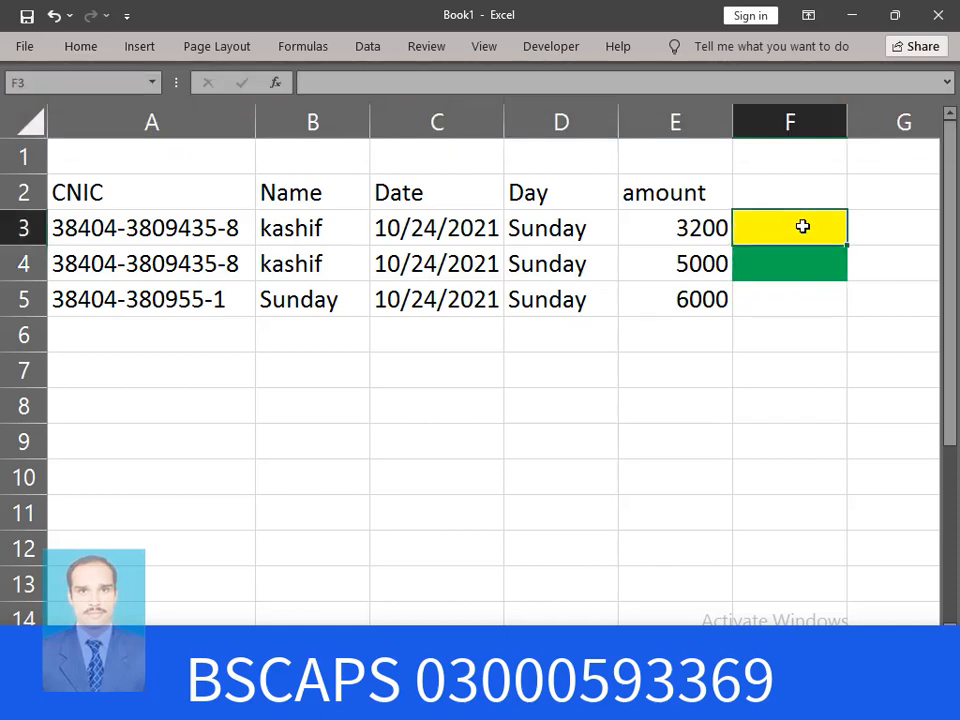
Set F3 to =A5 to show the CNIC and autofit column F to fit it
type("=")
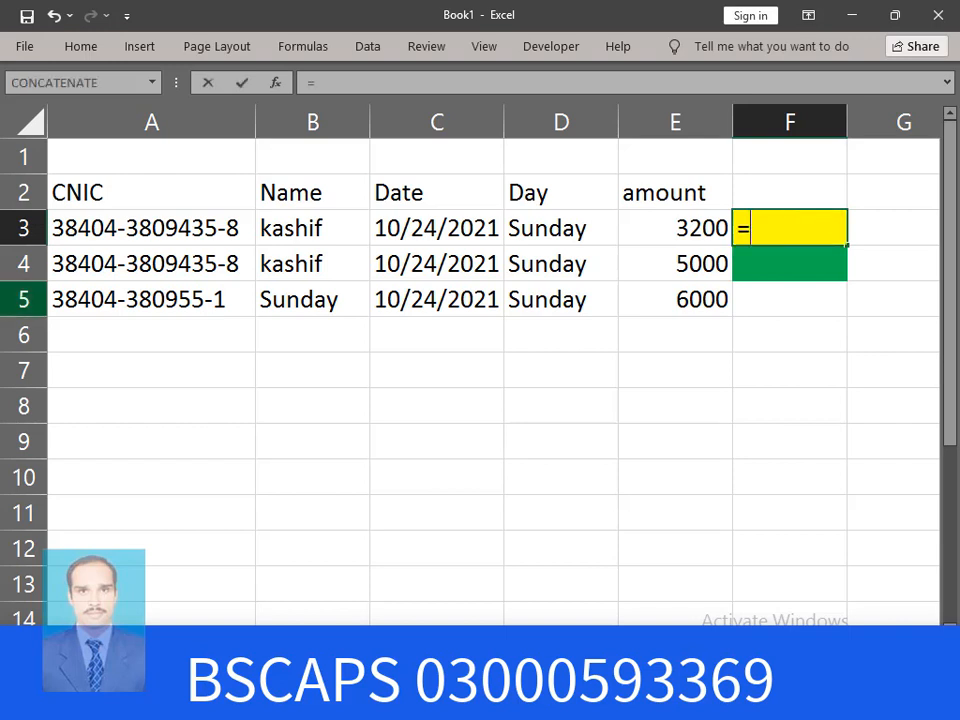
left_click(197, 303)
key("Return")
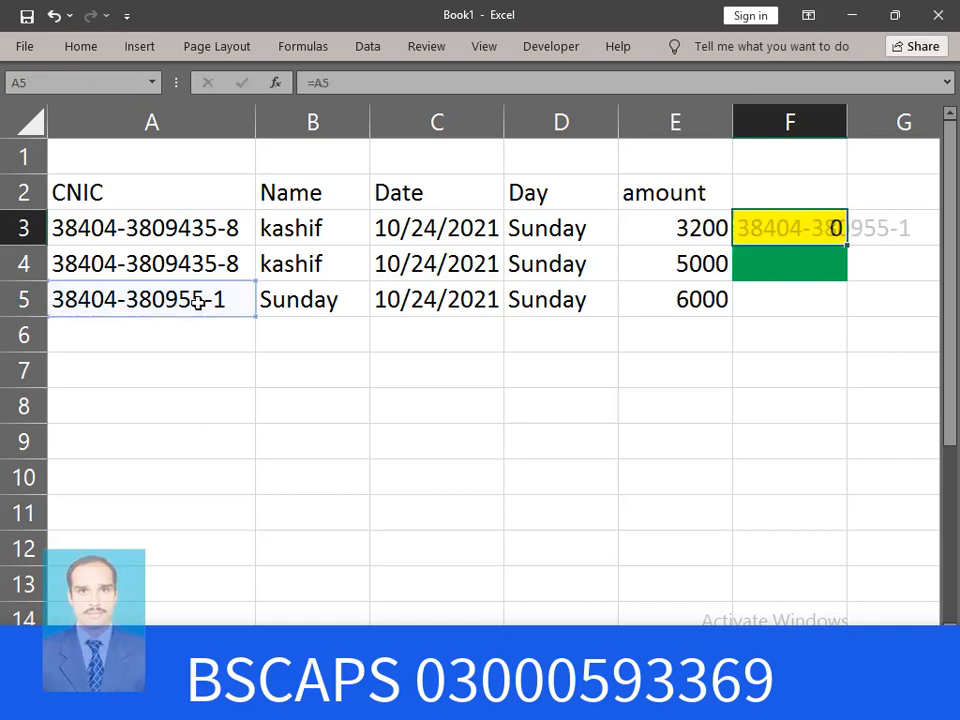
double_click(848, 125)
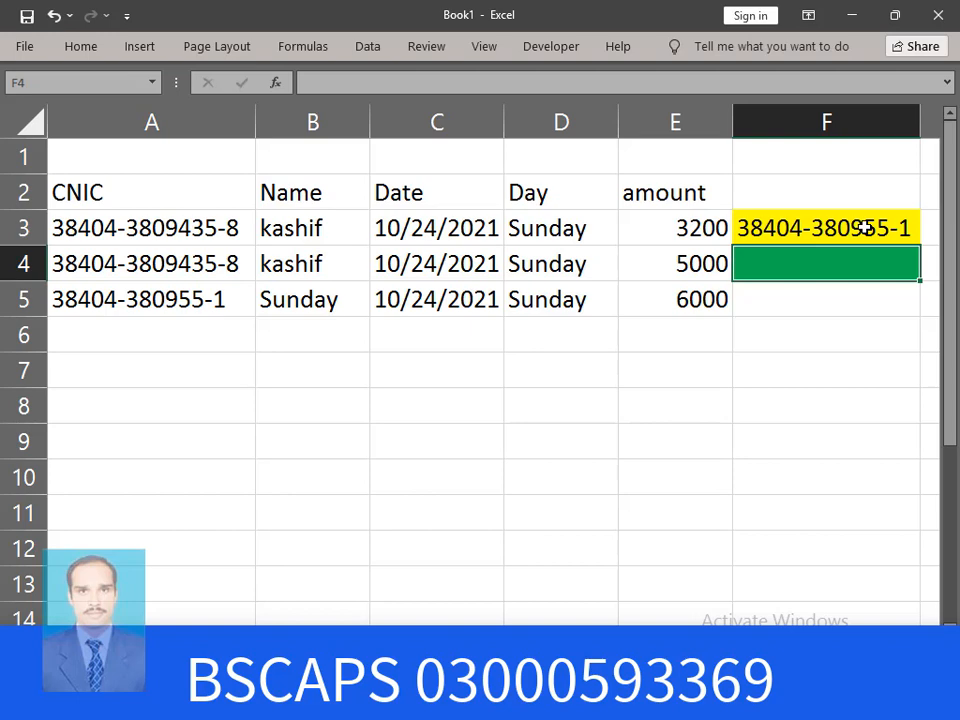
type("=s")
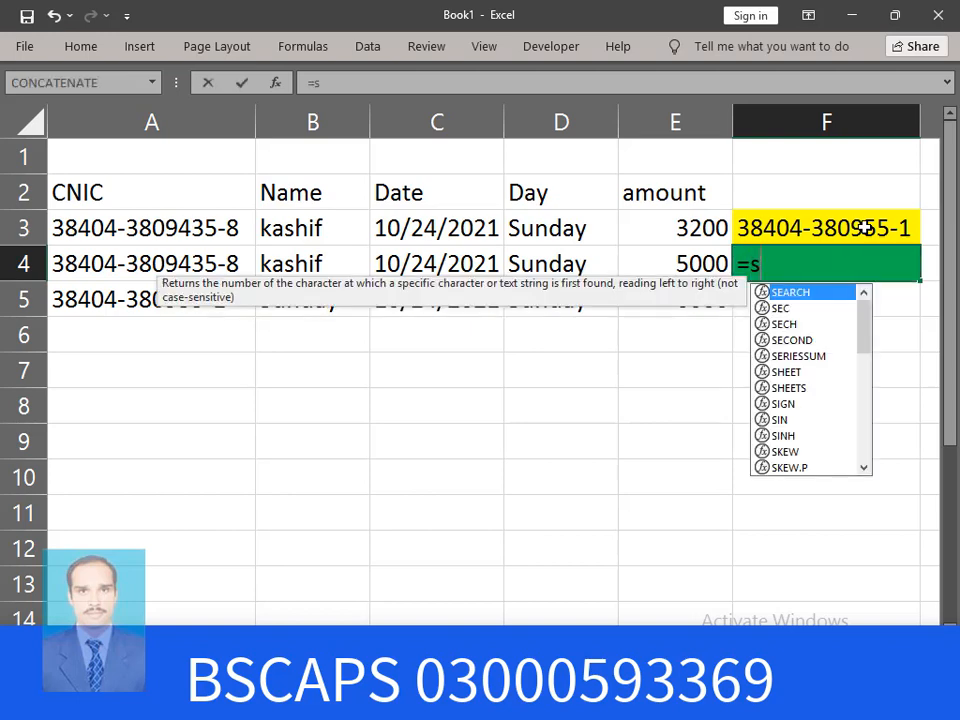
type("umif")
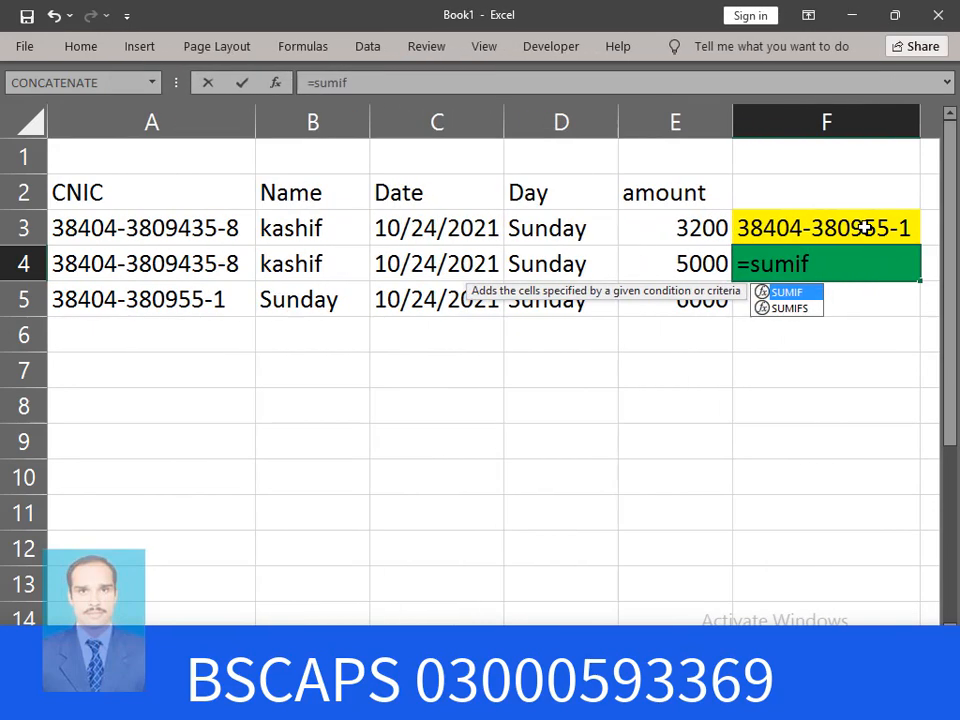
Enter =SUMIF(A3:A304,F3,E3:E304) in F4, totalling 6000 for F3's CNIC
key("Tab")
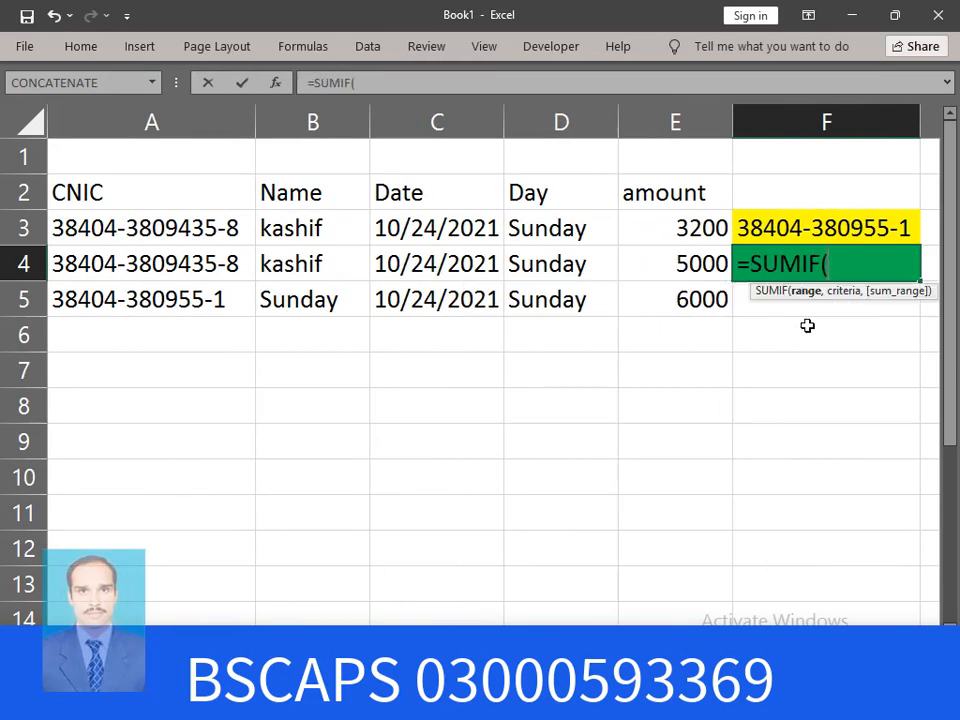
left_click_drag(107, 228, 250, 548)
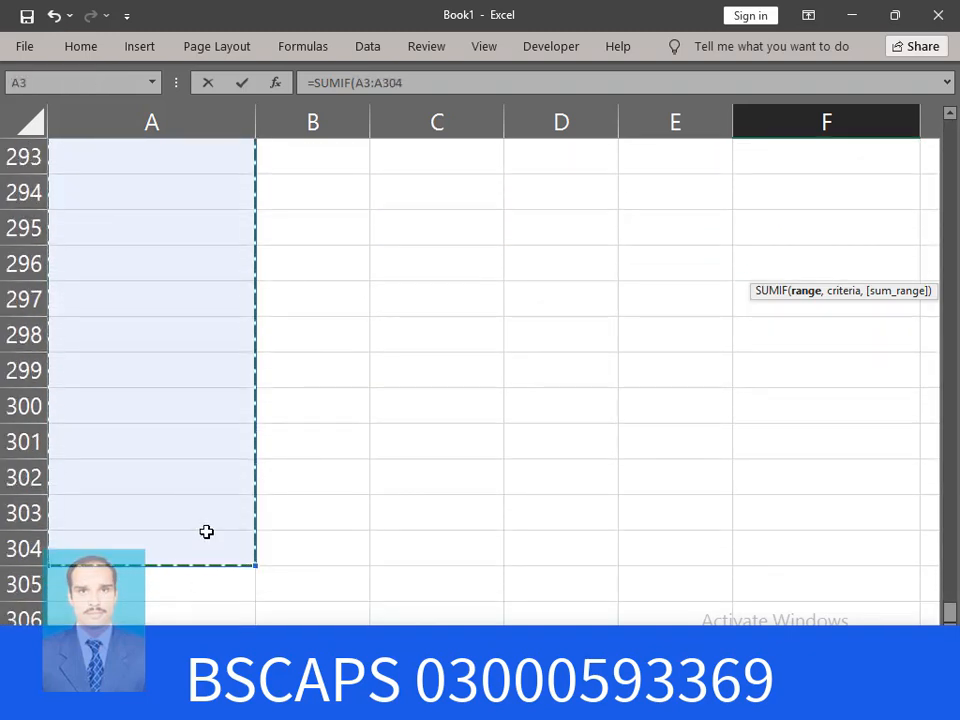
type(",")
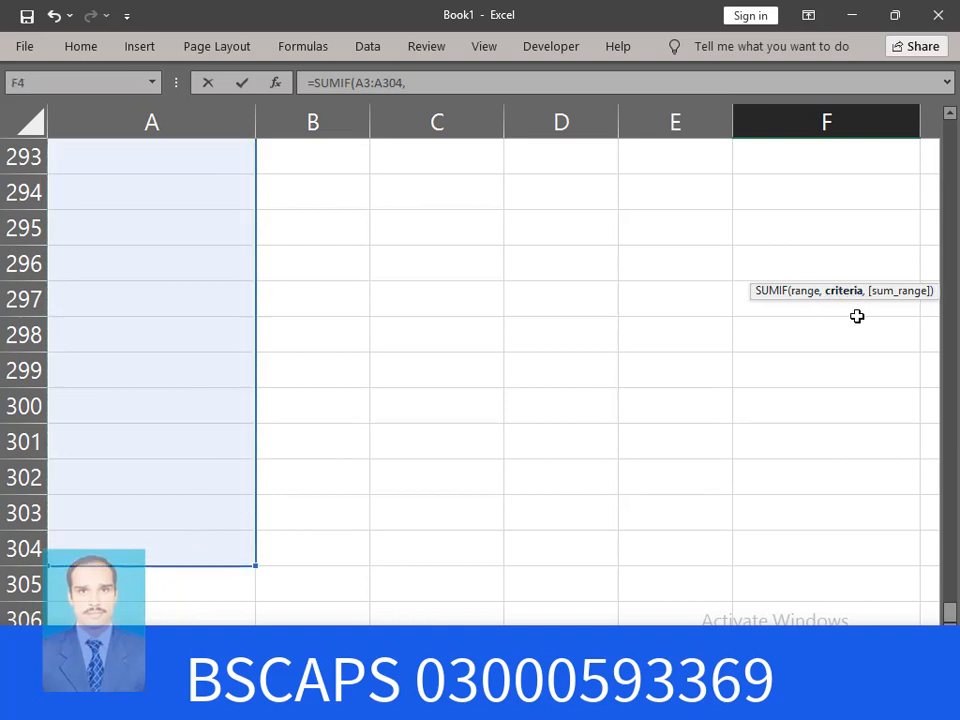
scroll(857, 316, "up", 5)
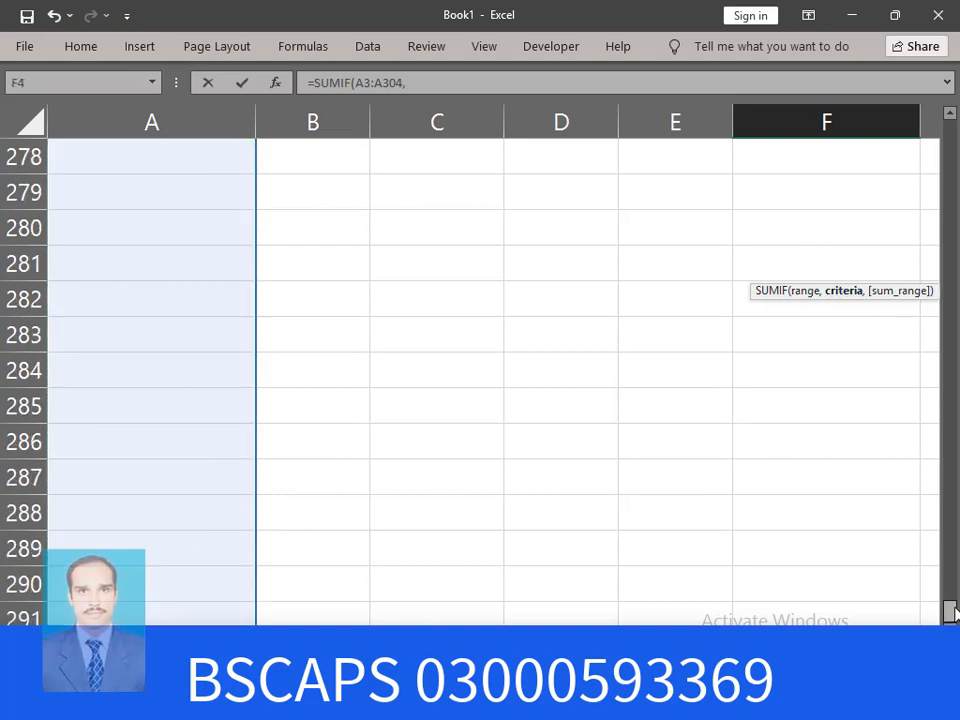
left_click_drag(955, 600, 950, 130)
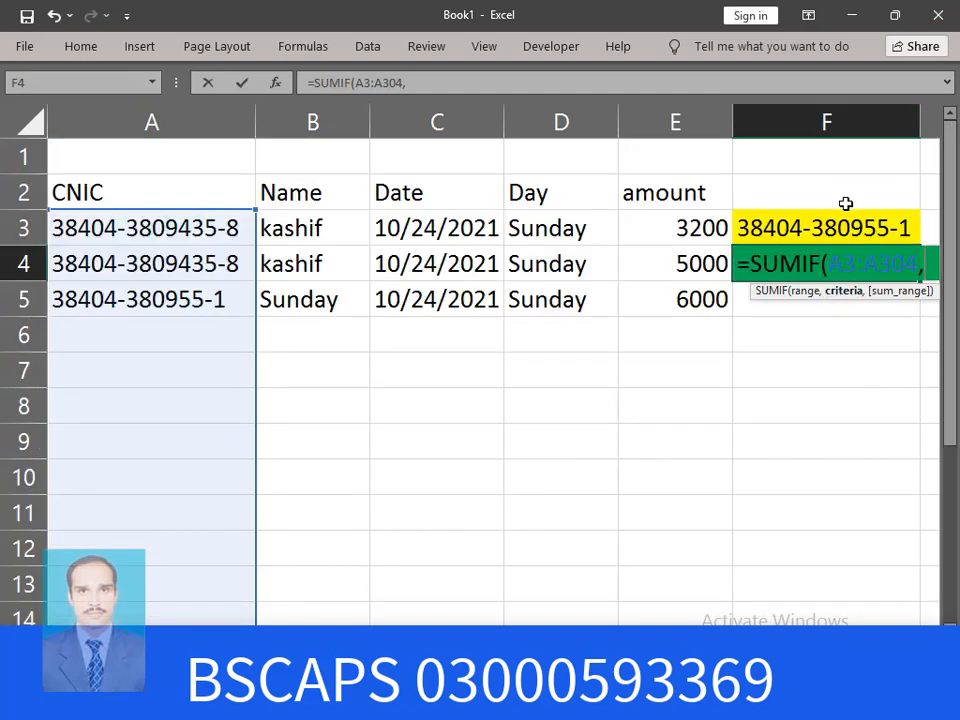
left_click(823, 229)
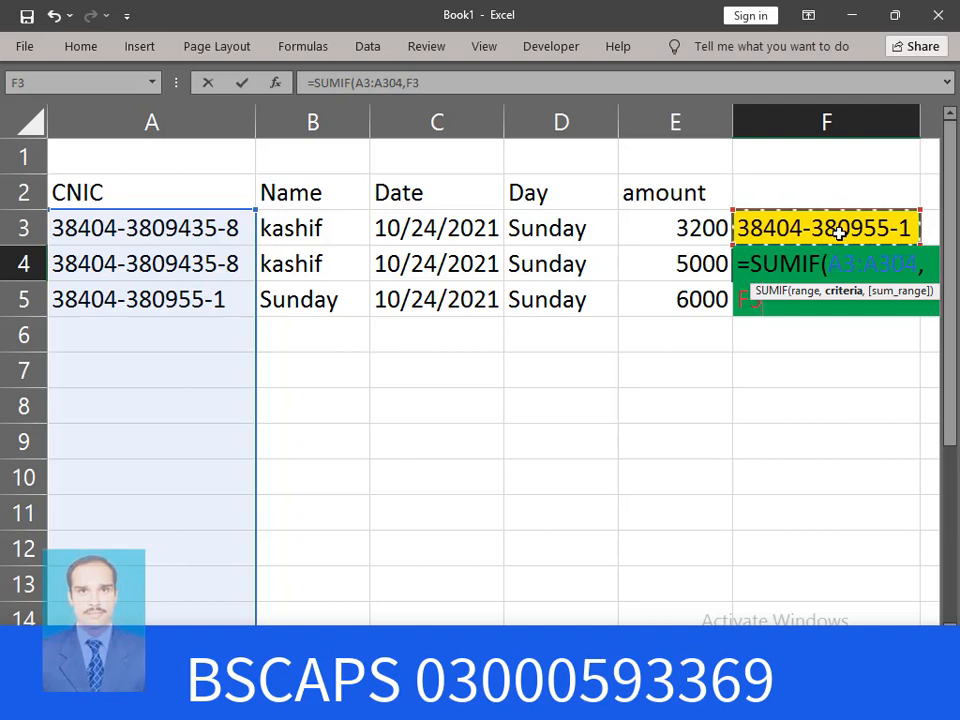
type(",")
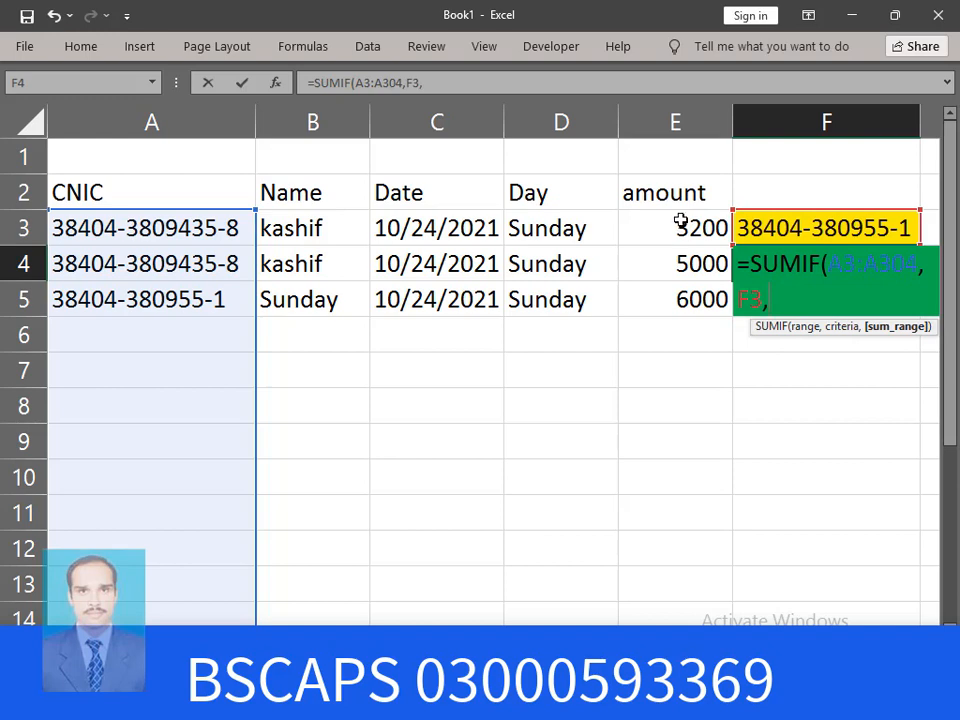
left_click_drag(681, 221, 677, 549)
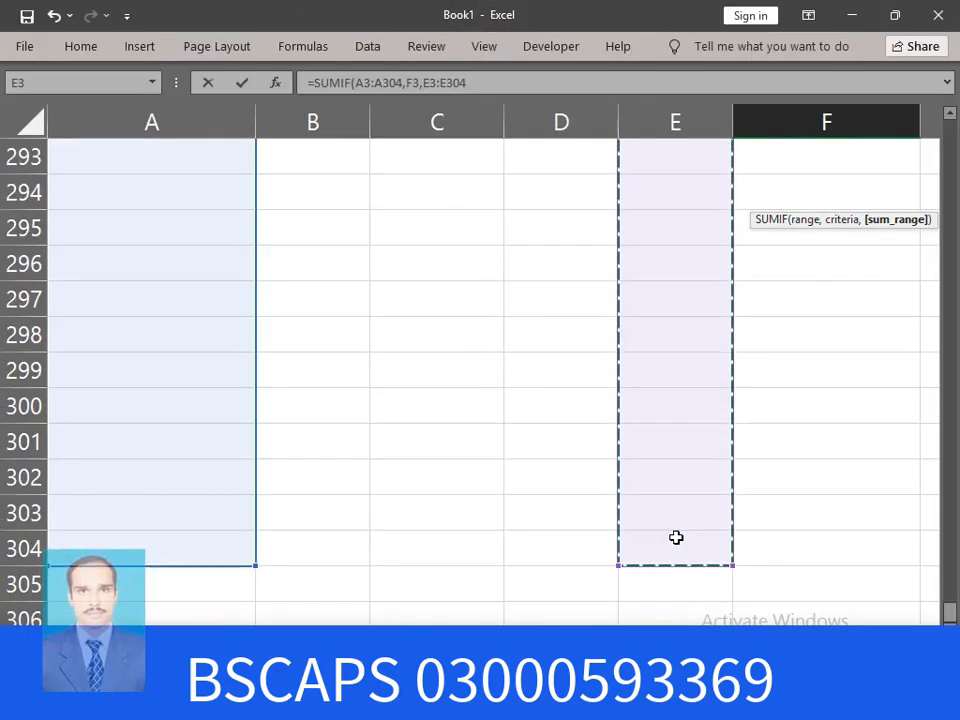
left_click_drag(676, 537, 676, 537)
key("Return")
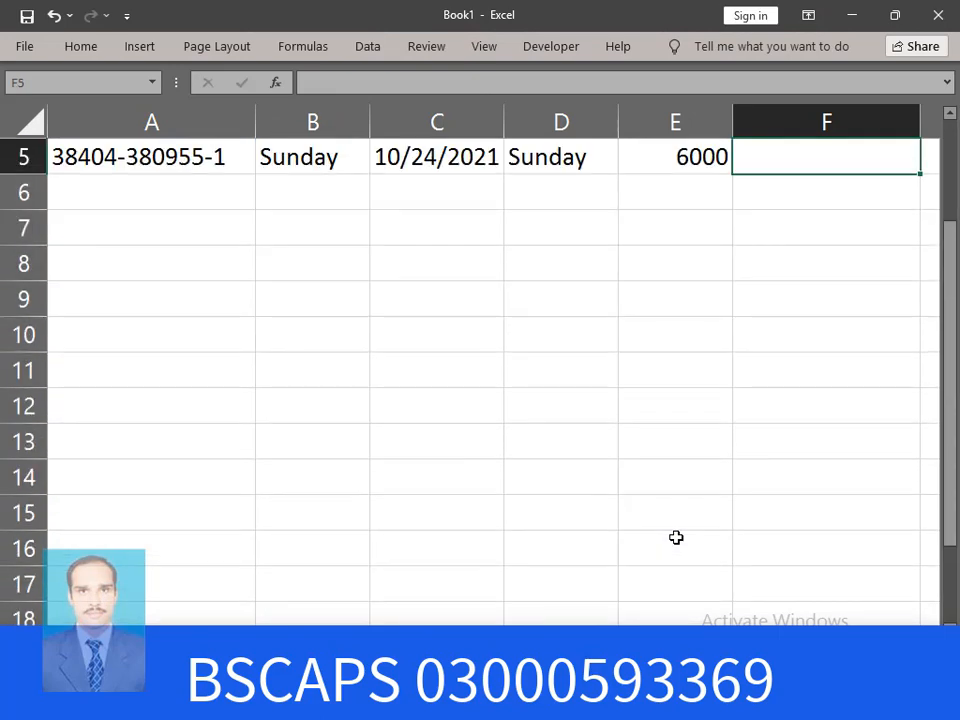
scroll(676, 537, "up", 2)
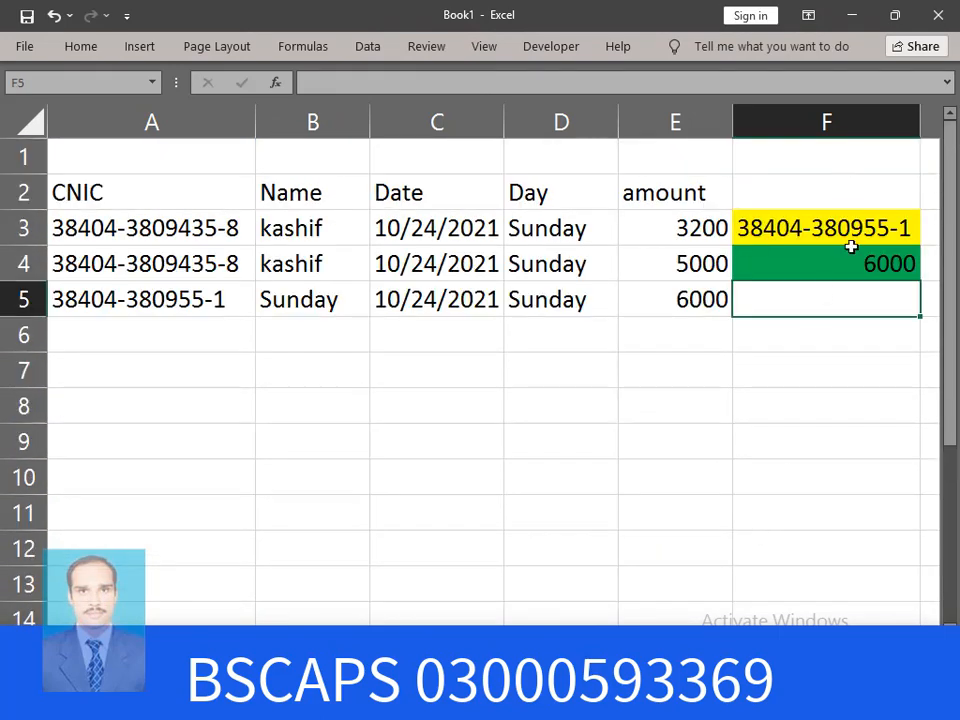
Fill the CNIC series from A5 down to A11
left_click(194, 299)
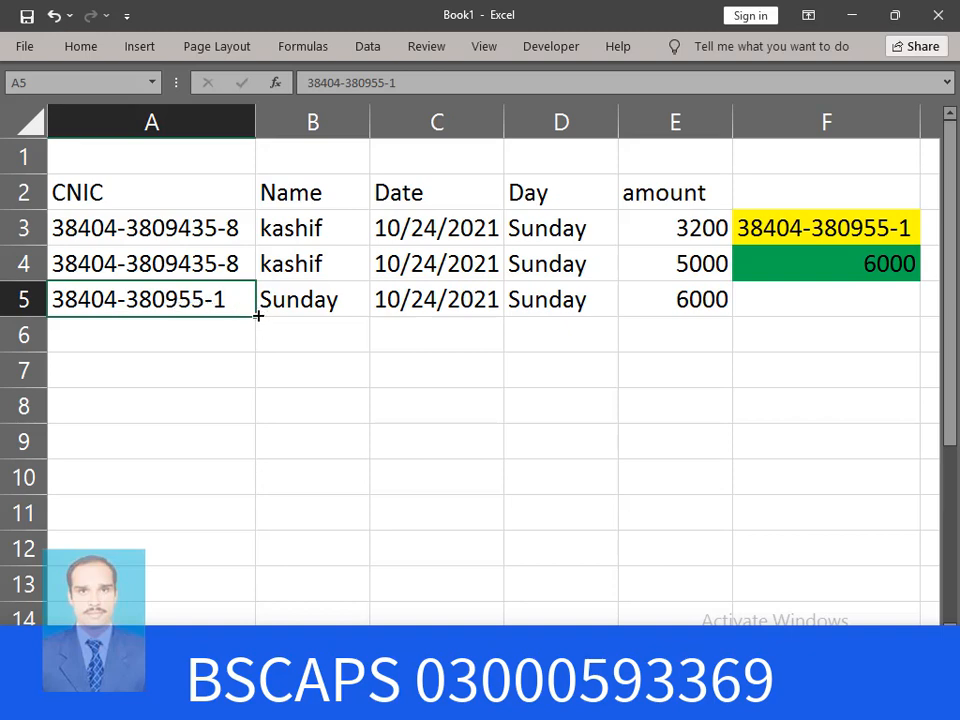
left_click_drag(258, 315, 243, 522)
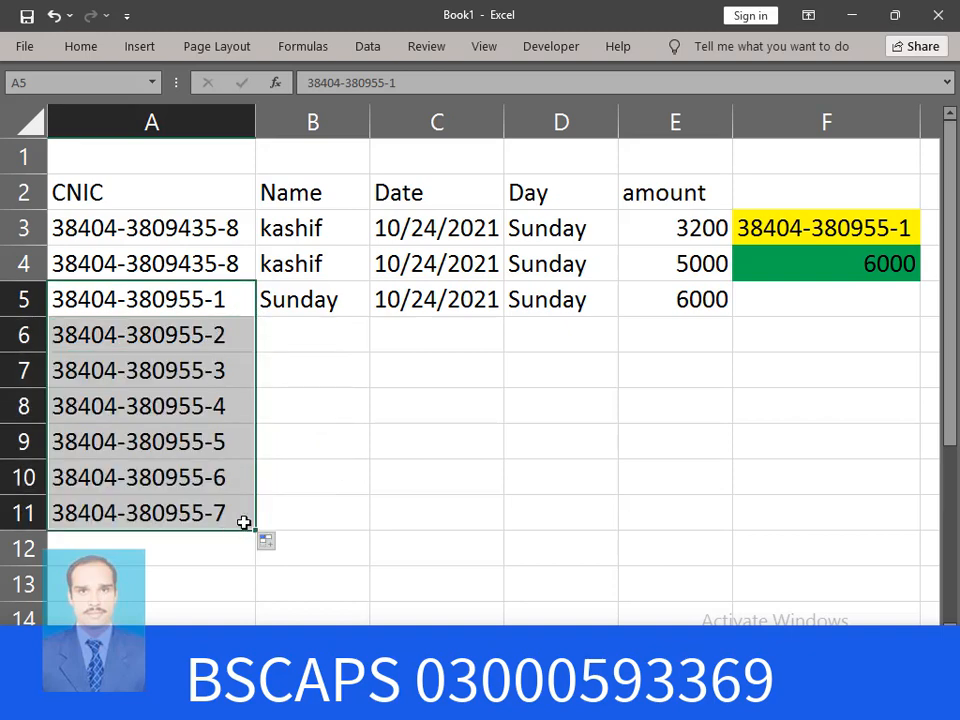
left_click(396, 441)
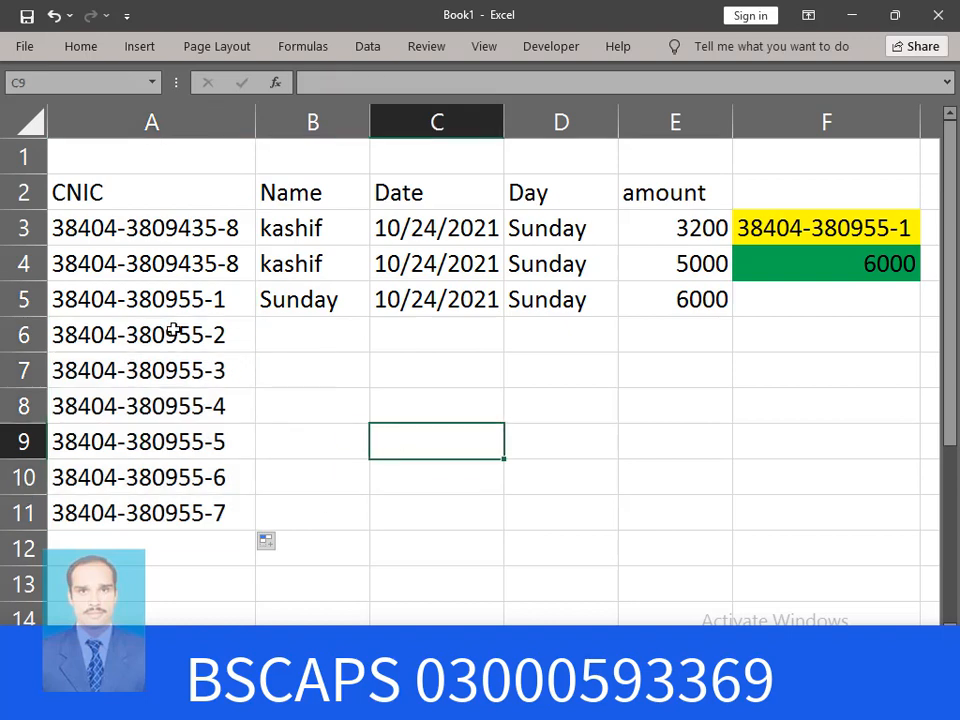
Change A8's last digit from 4 to 1 so it matches A5's CNIC
double_click(229, 404)
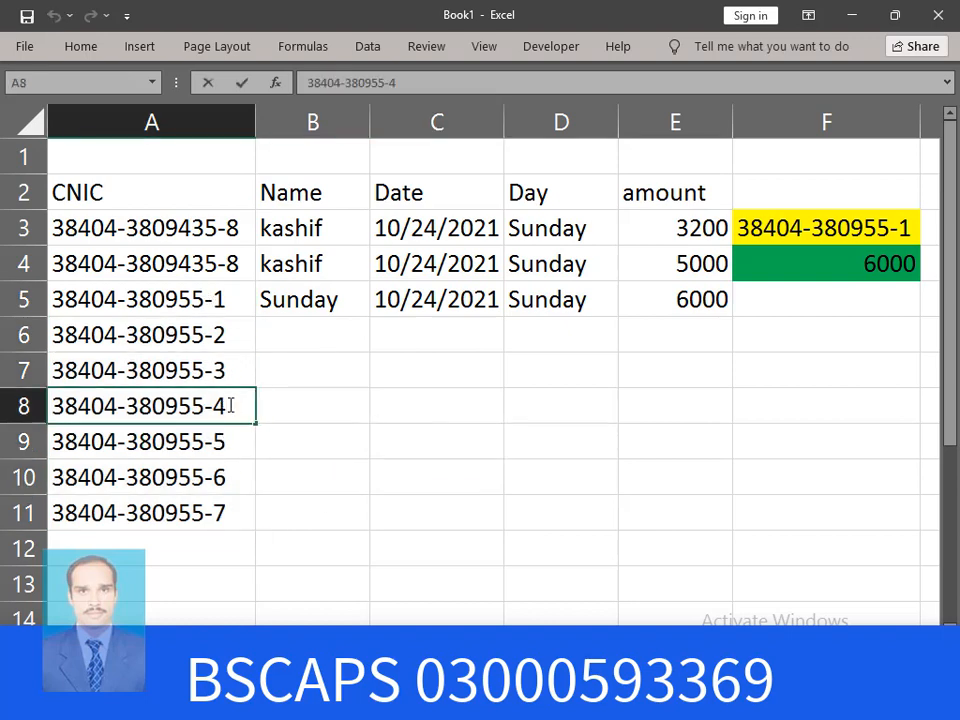
key("BackSpace")
type("1")
key("Return")
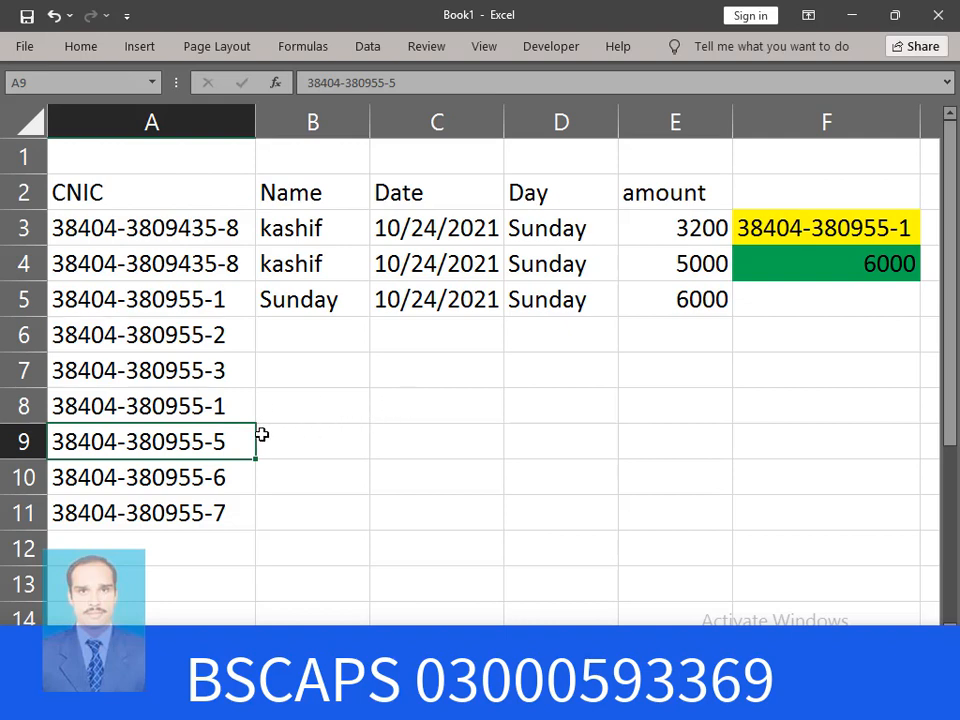
Enter Sunday in B9 and today's date 10/24/2021 in C9
left_click(333, 446)
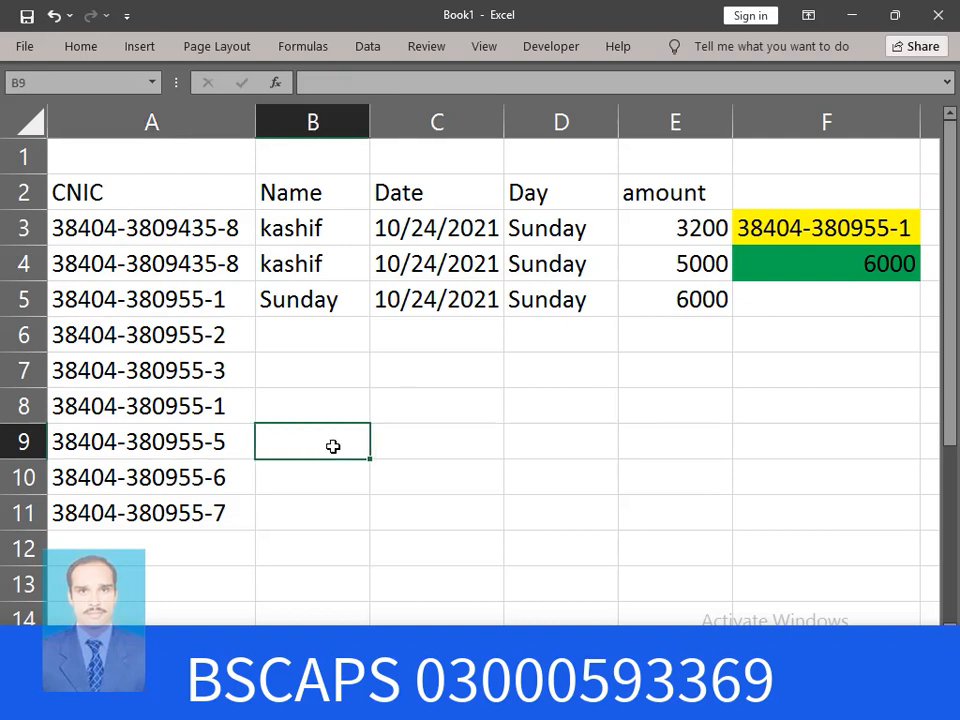
type("S")
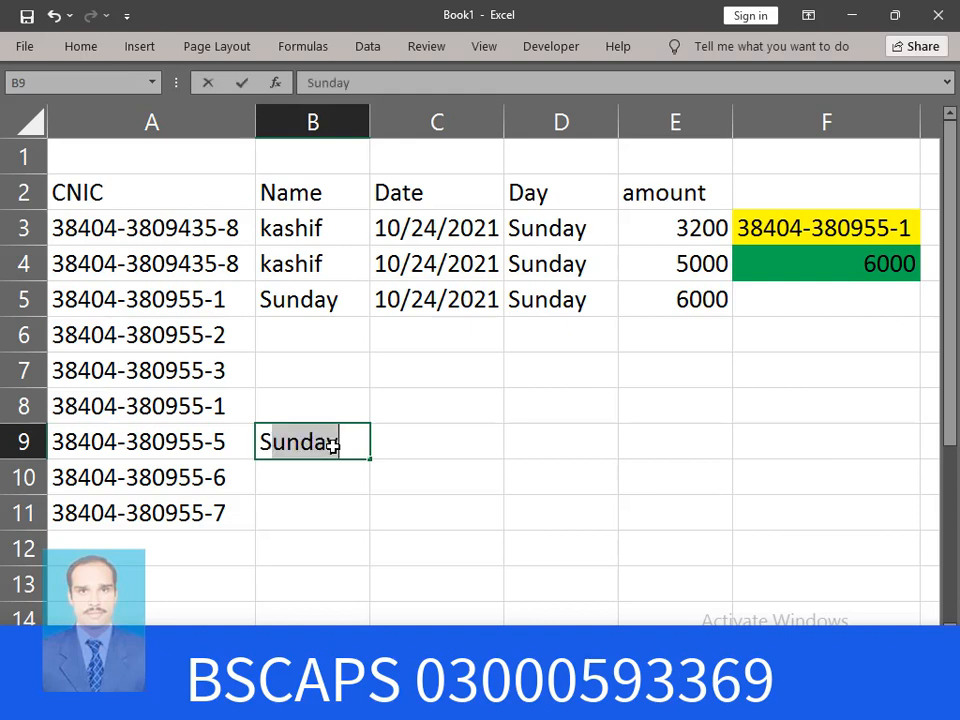
type("unda")
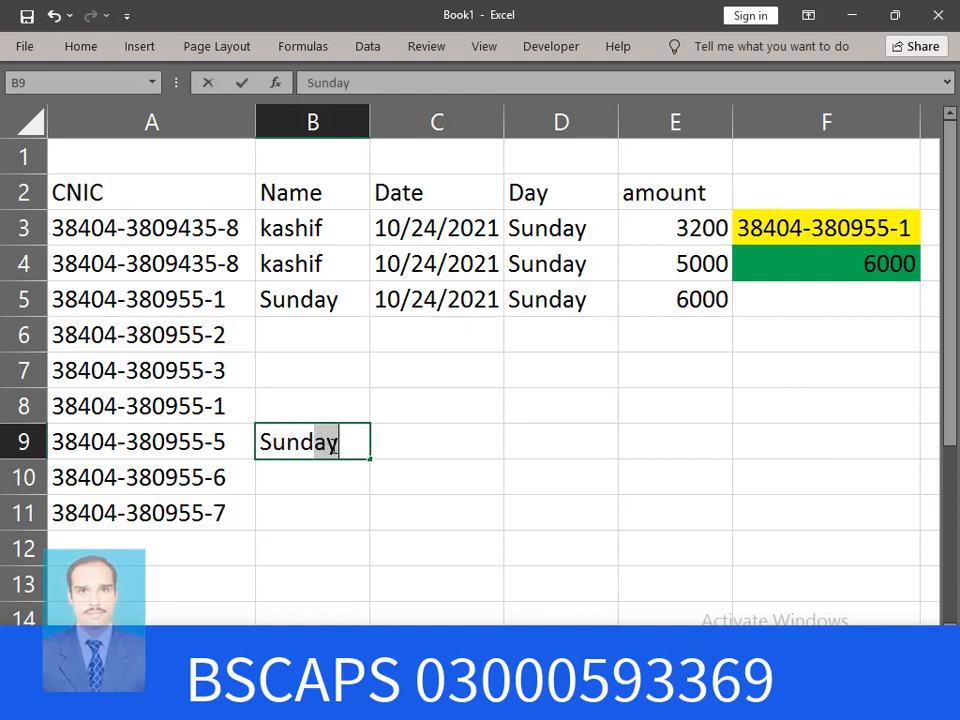
key("Return")
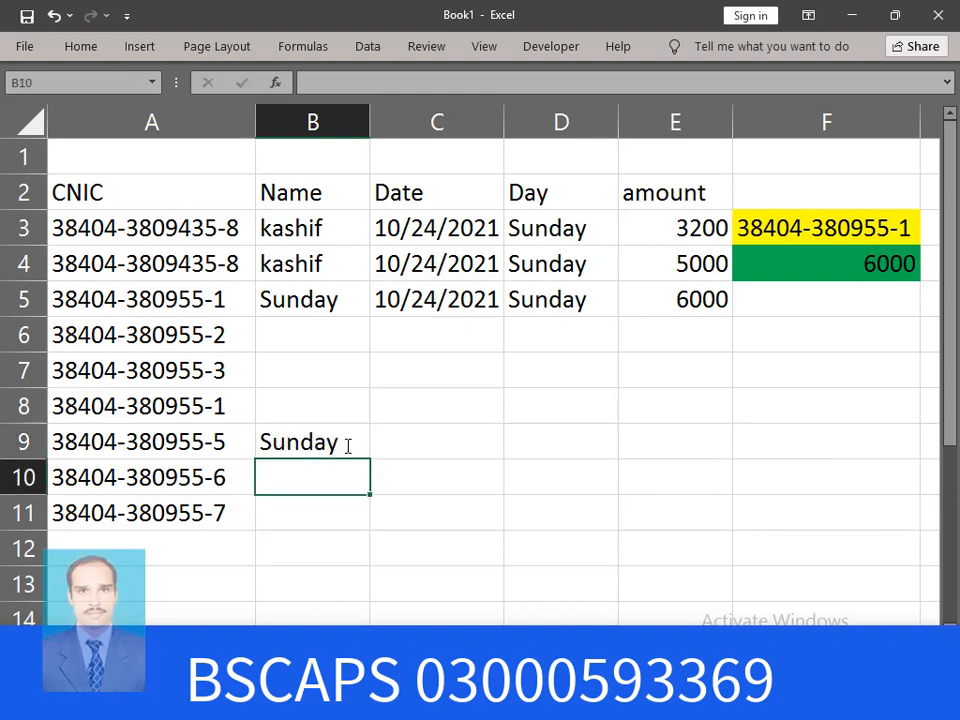
left_click(439, 448)
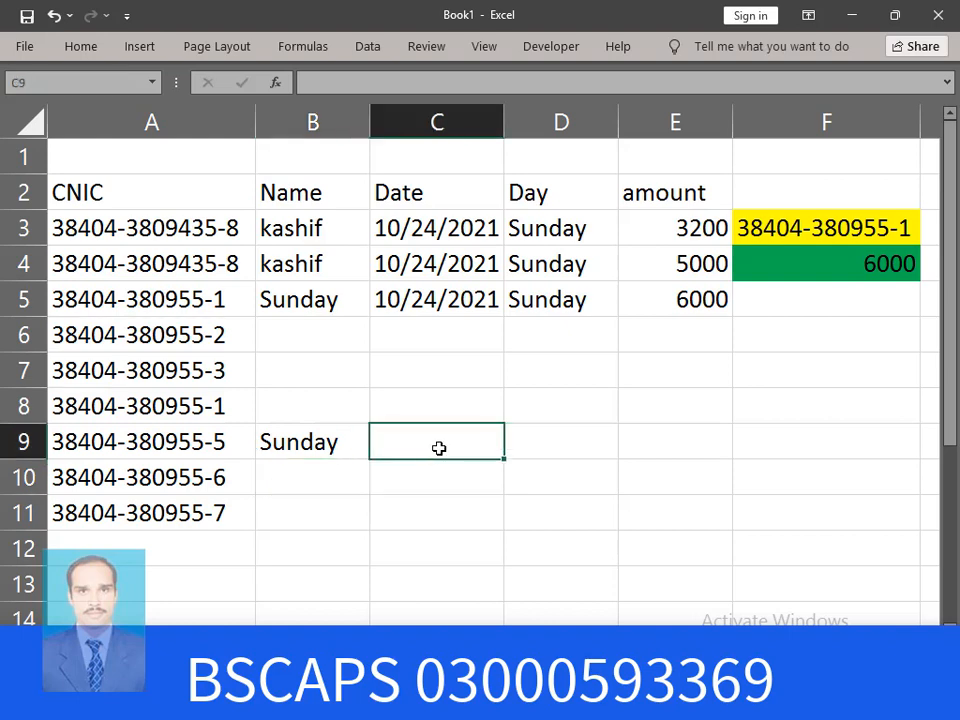
key("ctrl+semicolon")
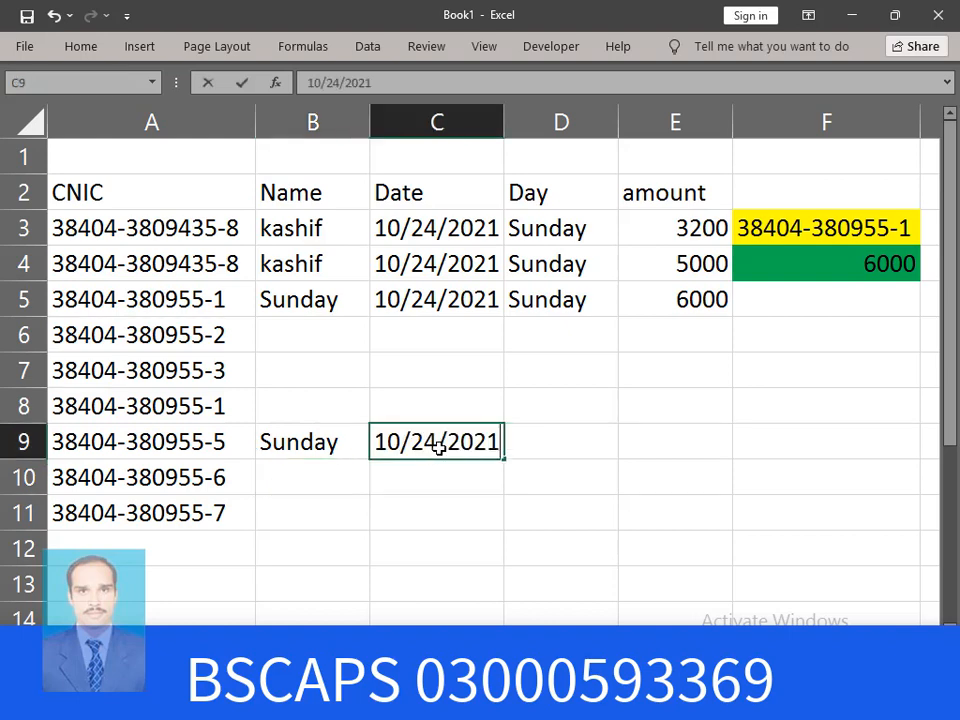
key("Return")
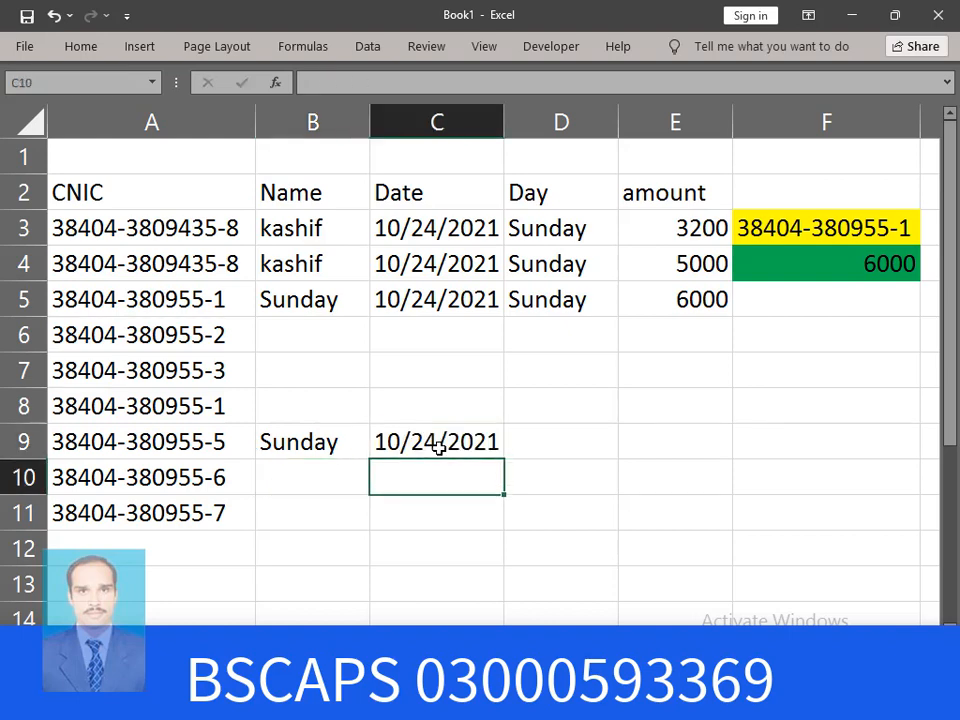
Copy D5's weekday formula down to D9 and enter 5000 in E9
left_click(585, 435)
left_click(600, 304)
left_click_drag(620, 316, 621, 461)
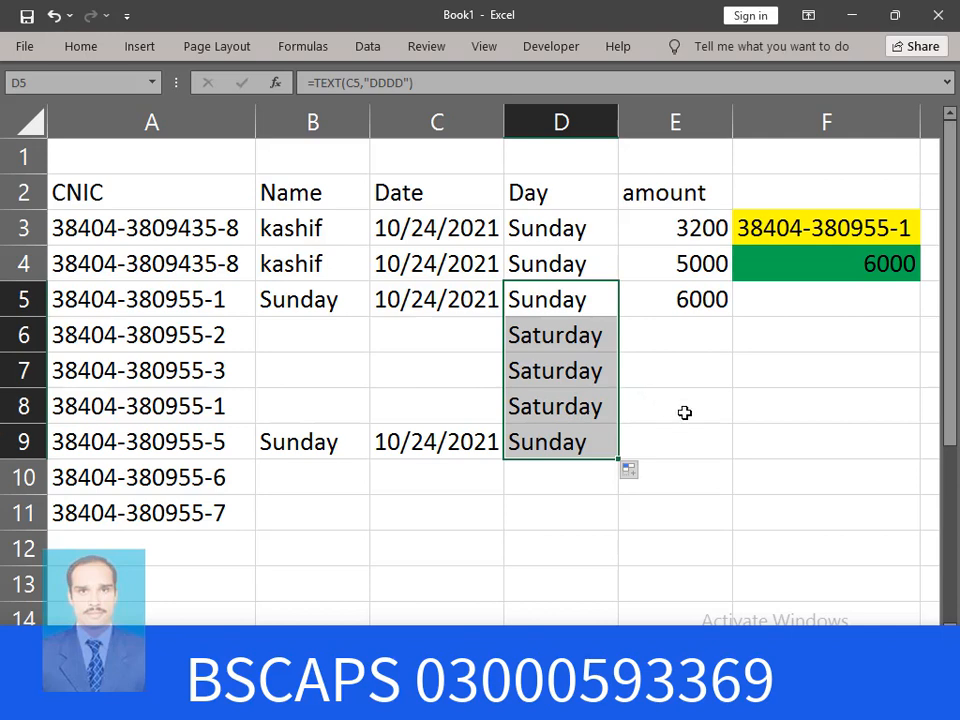
left_click(665, 447)
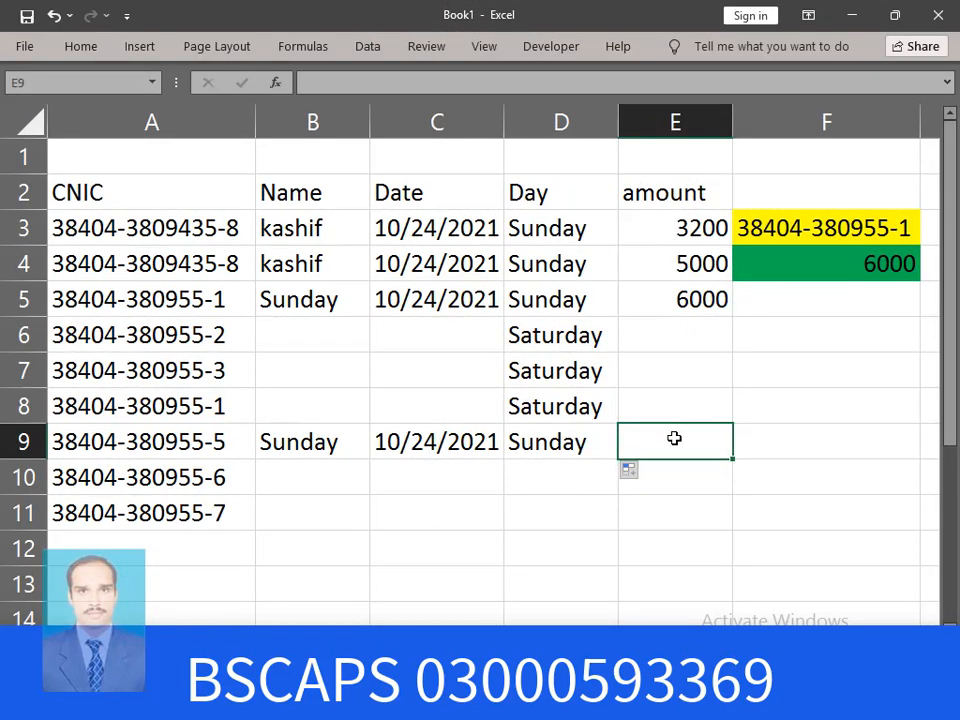
type("5000")
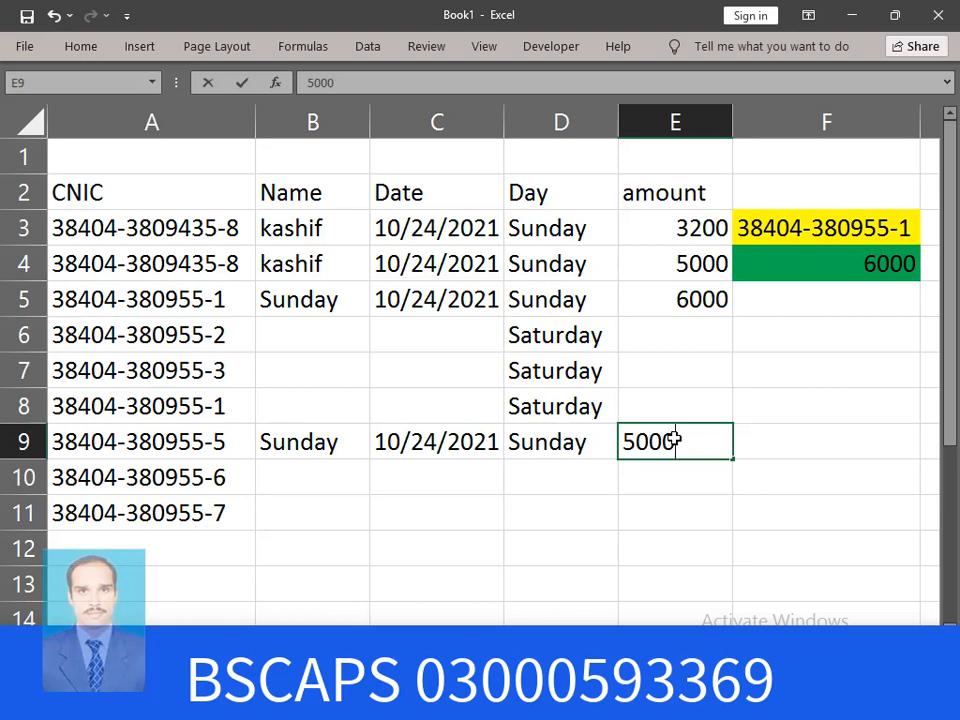
key("Return")
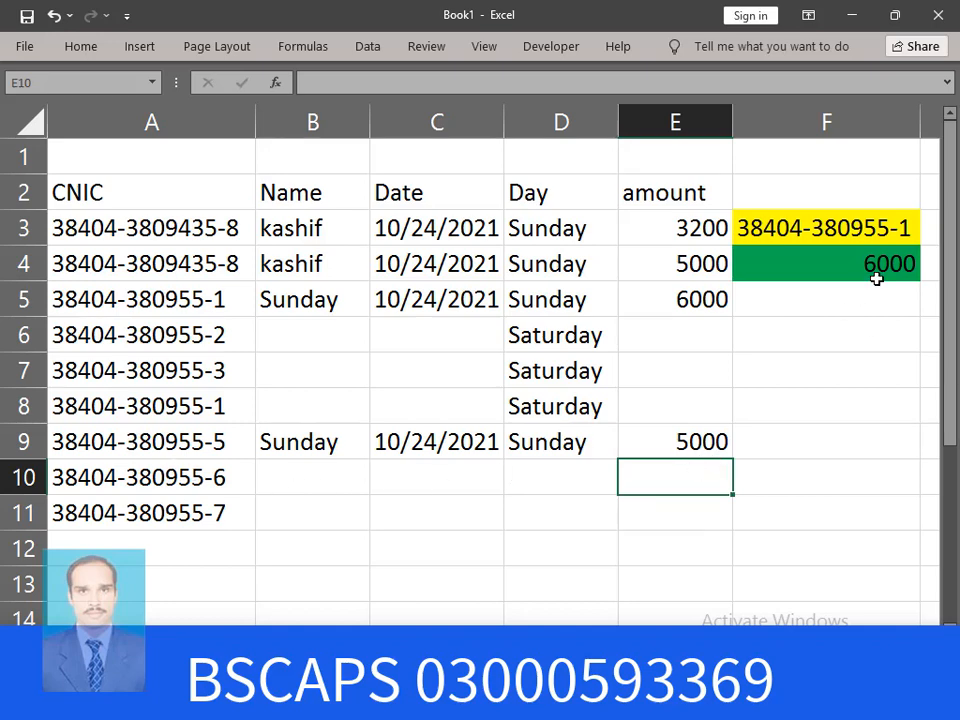
Fill C8 with 10/23/2021 and enter 4000 in E8, raising F4 to 10000
left_click(201, 444)
left_click_drag(201, 444, 669, 450)
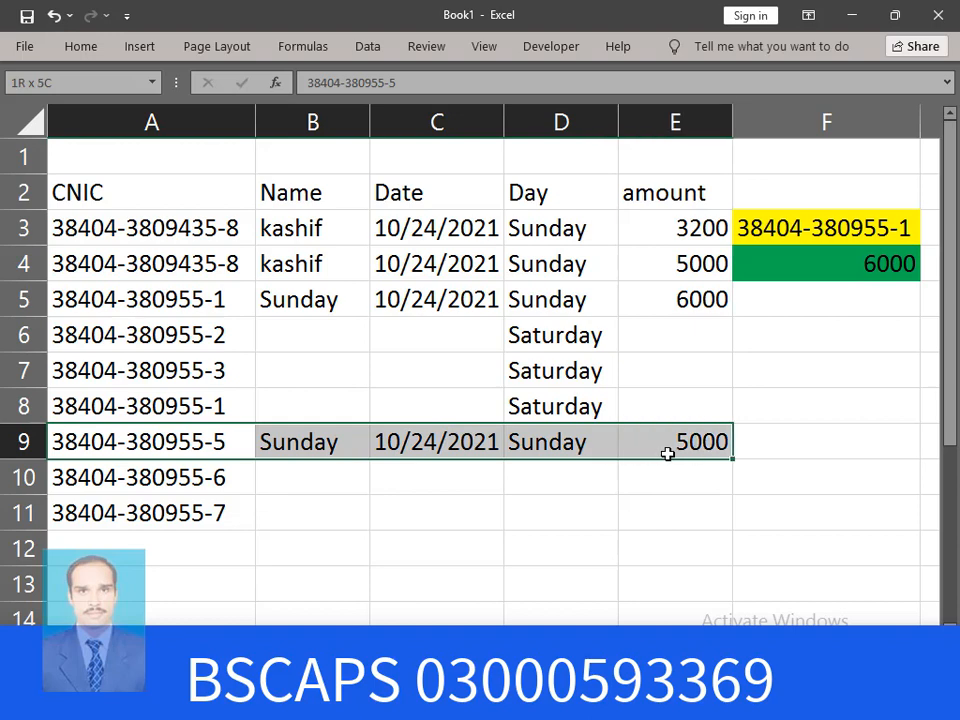
left_click(228, 405)
left_click(430, 451)
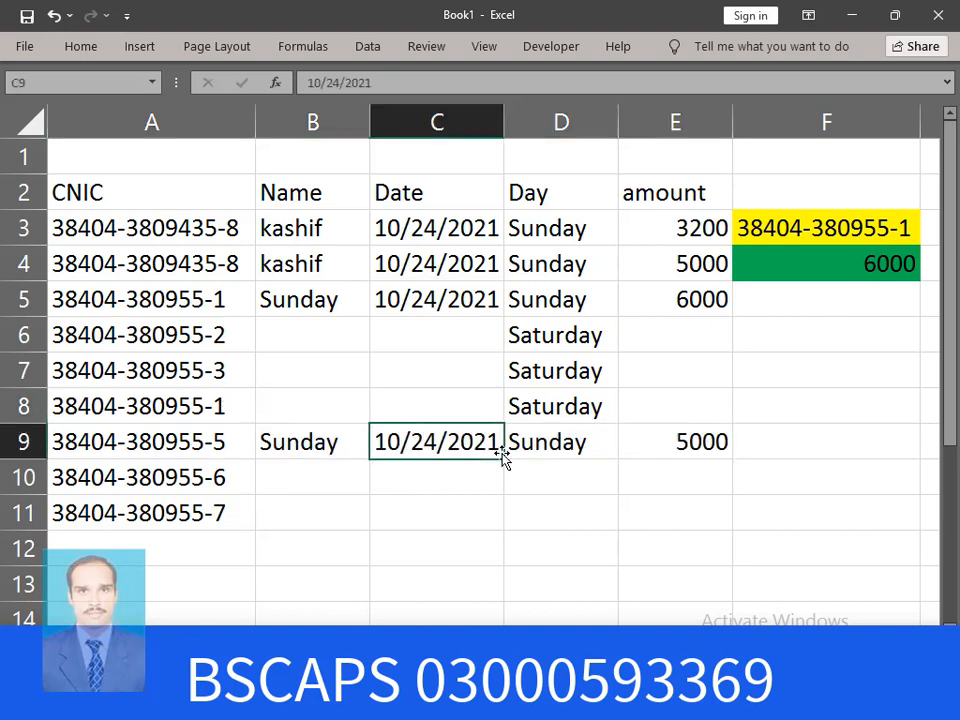
left_click_drag(505, 457, 497, 385)
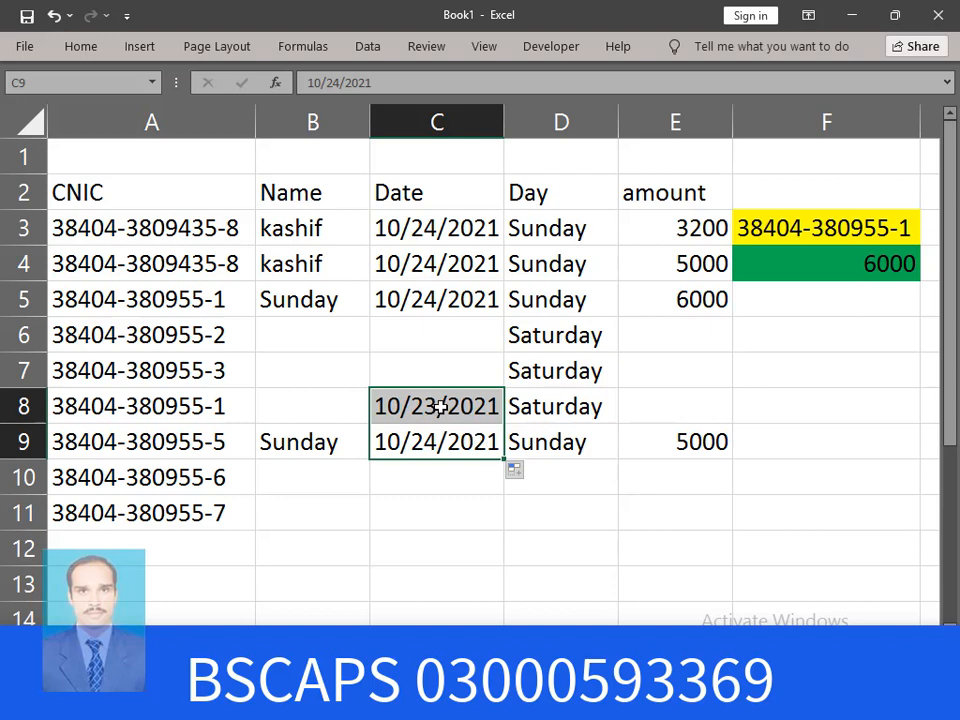
left_click(437, 371)
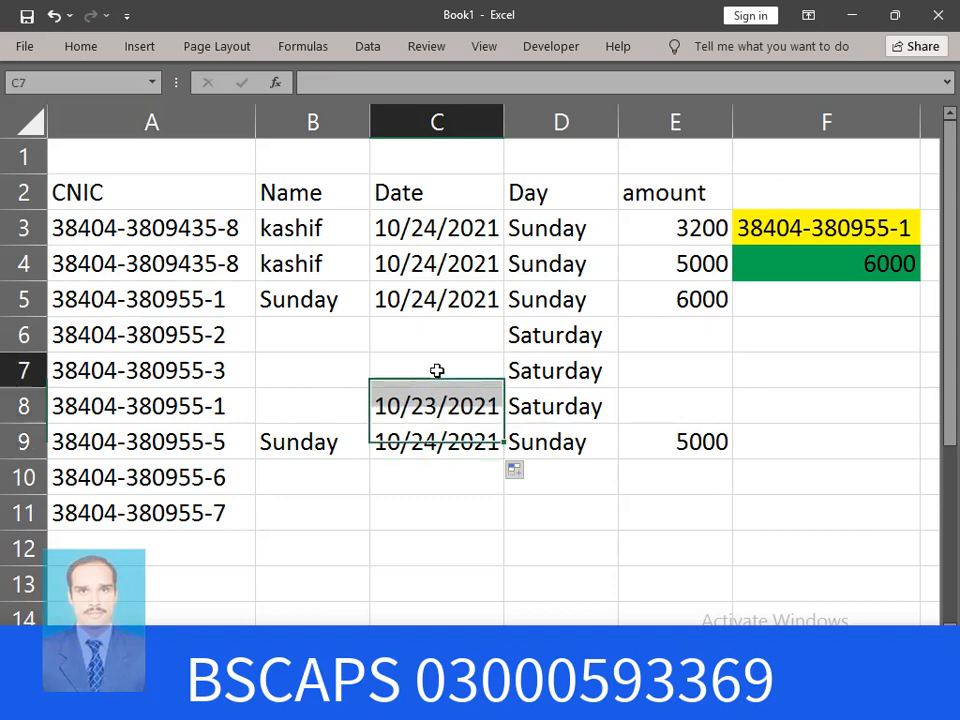
left_click(658, 406)
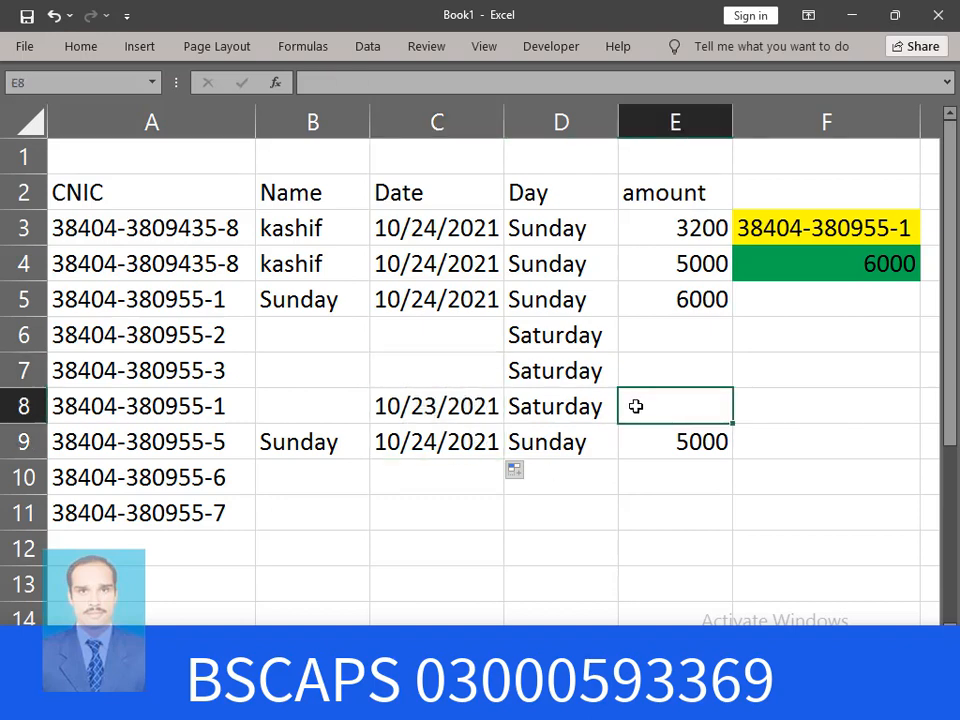
type("4000")
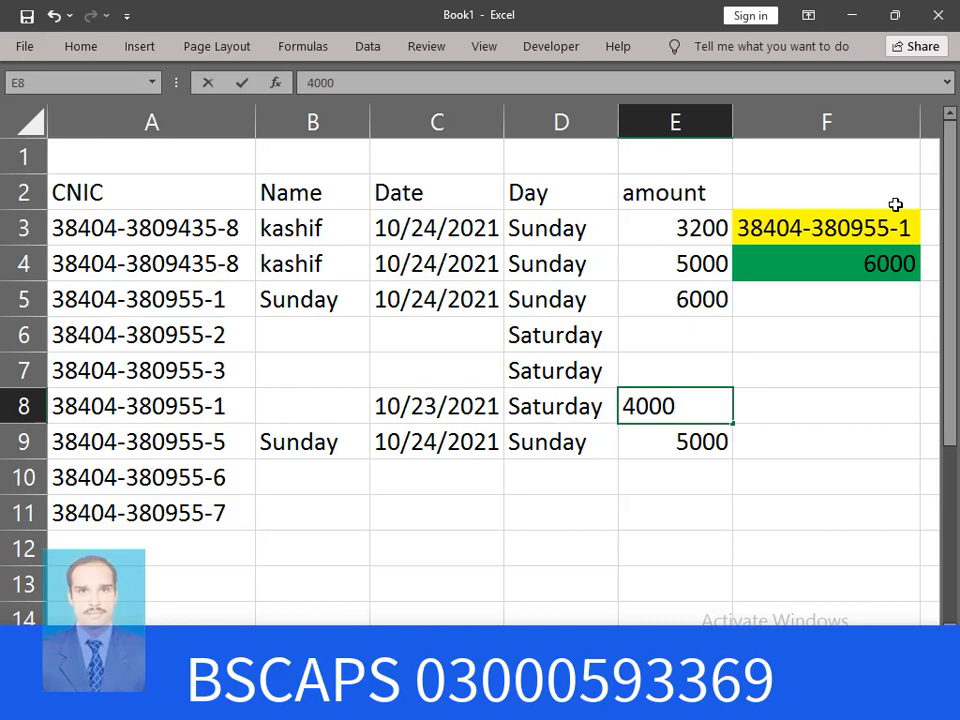
key("Return")
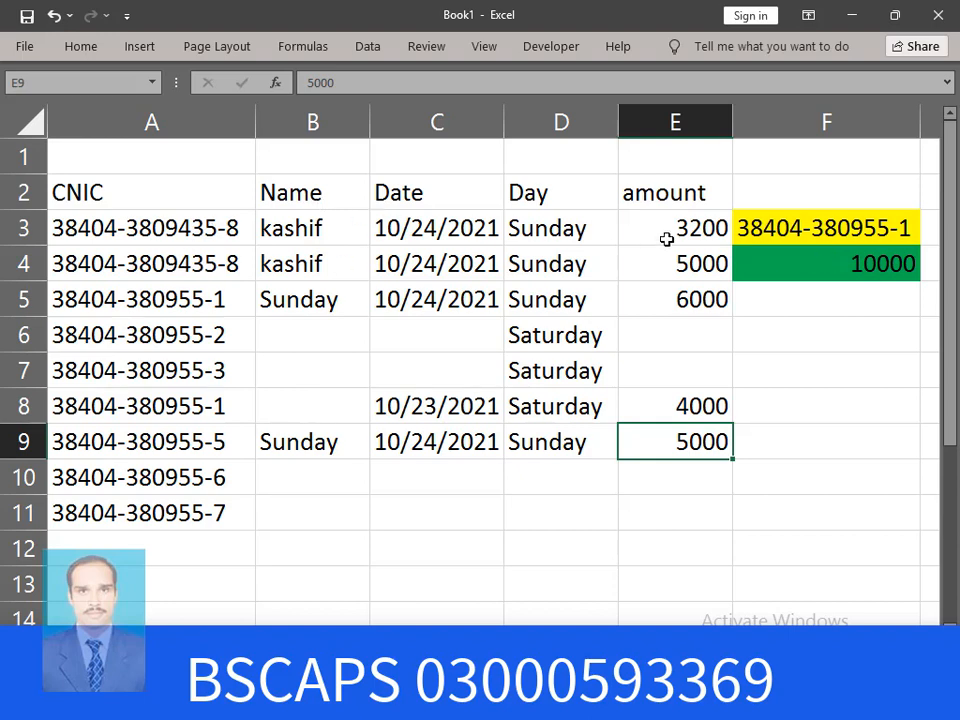
Replace F3's formula with =A3 and change E3's amount to 5000, making F4 10000
left_click(849, 228)
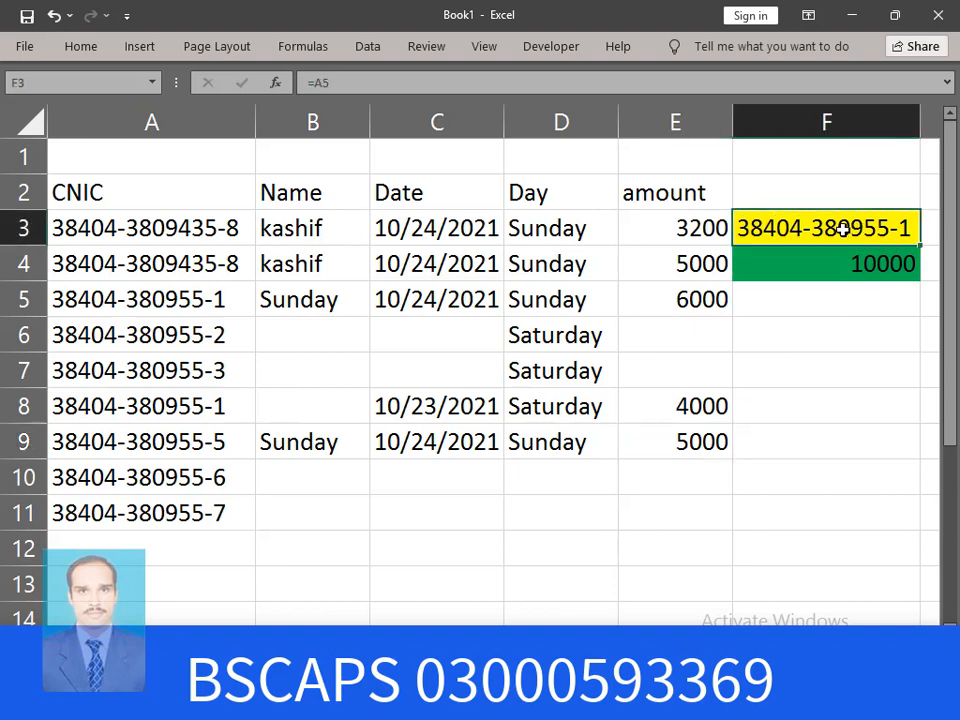
key("Delete")
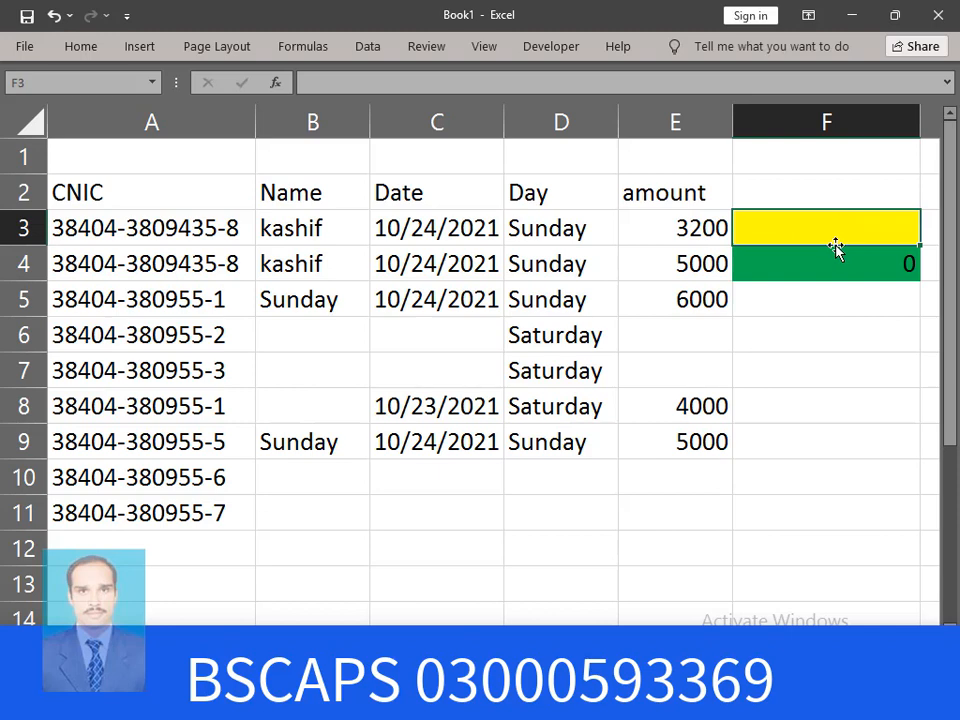
type("=")
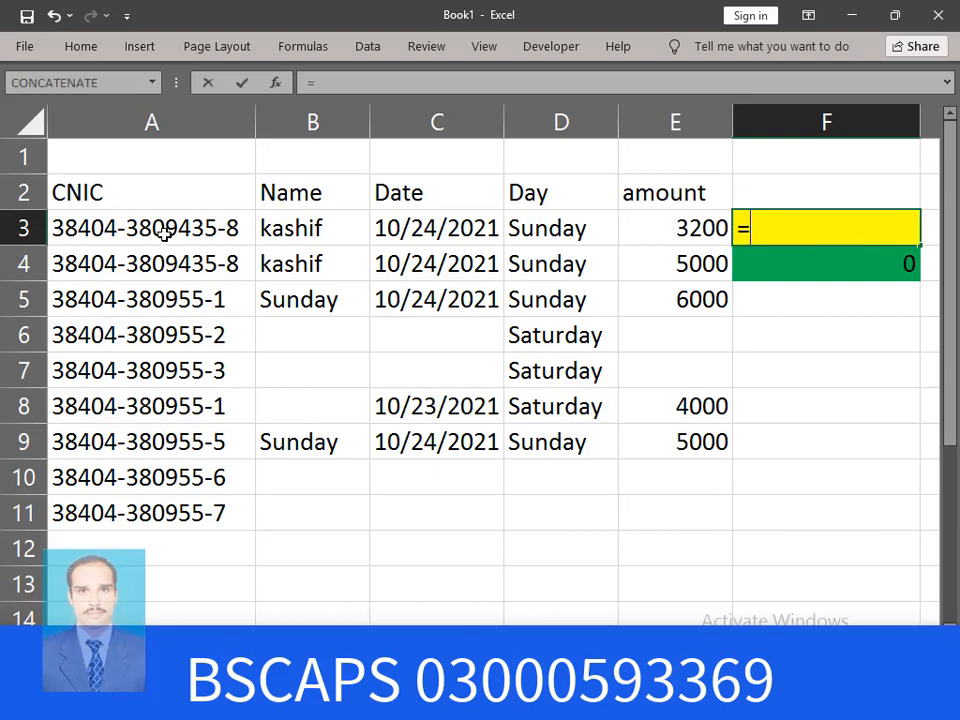
left_click(164, 231)
key("Return")
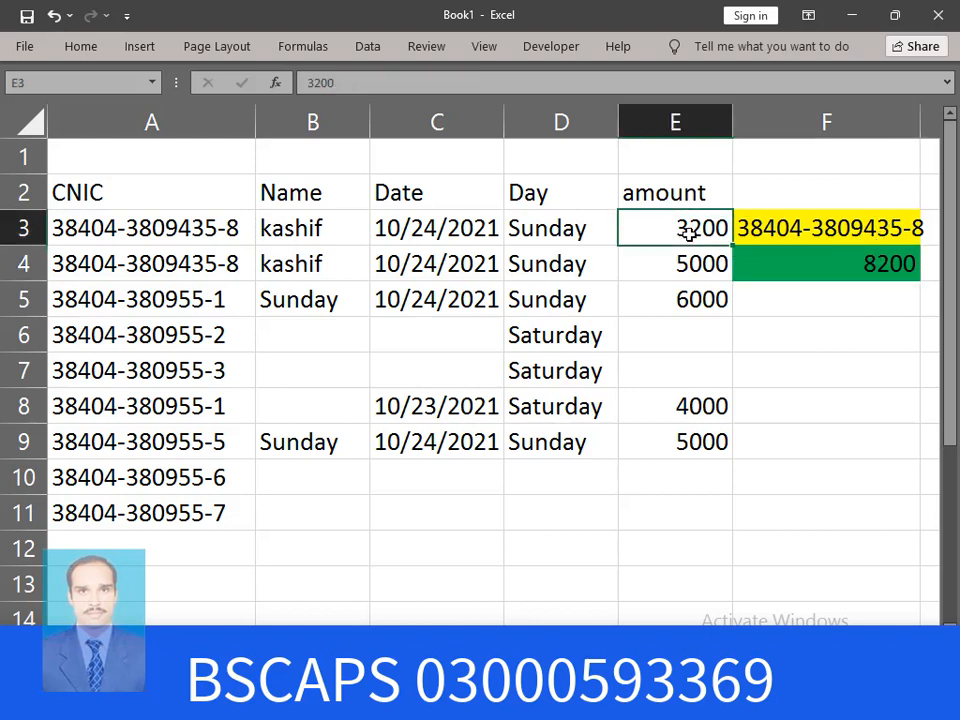
type("5000")
key("Return")
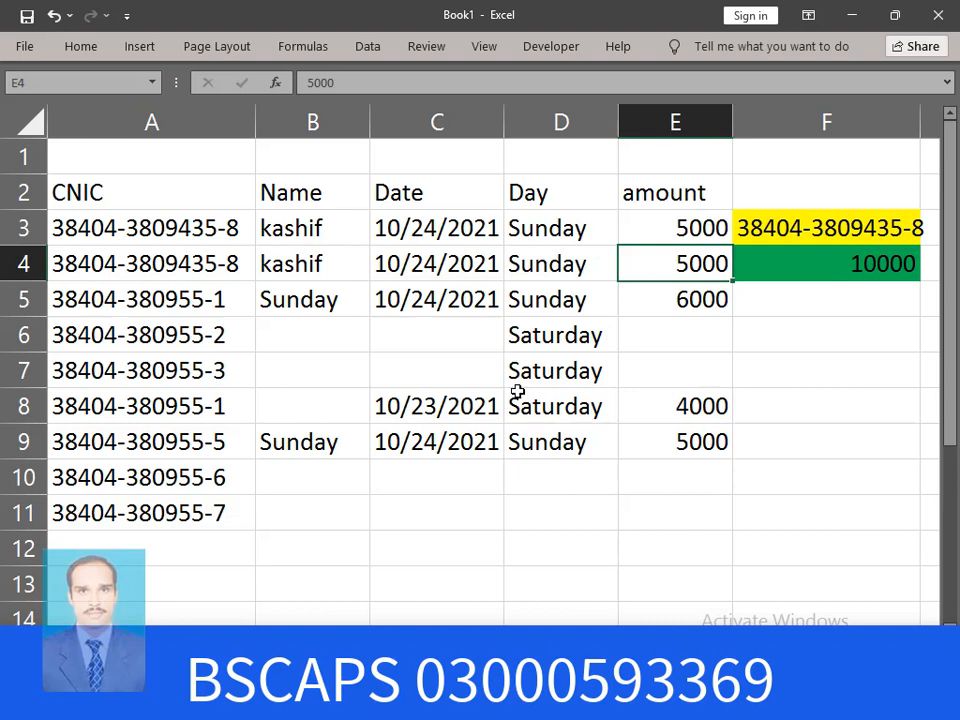
left_click(106, 229)
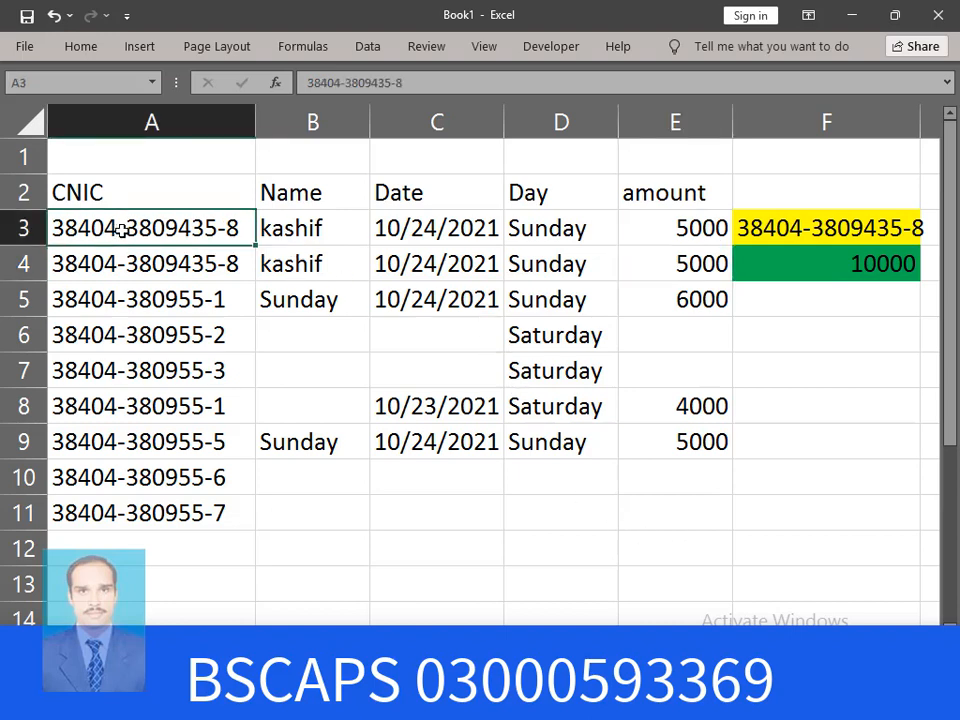
left_click(325, 237)
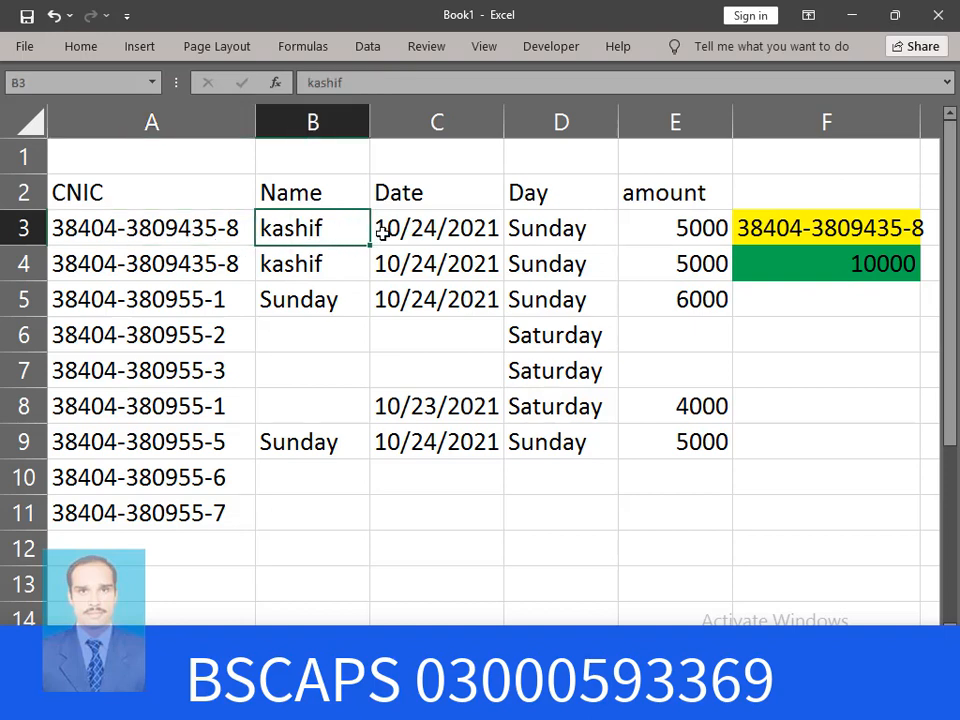
left_click(440, 233)
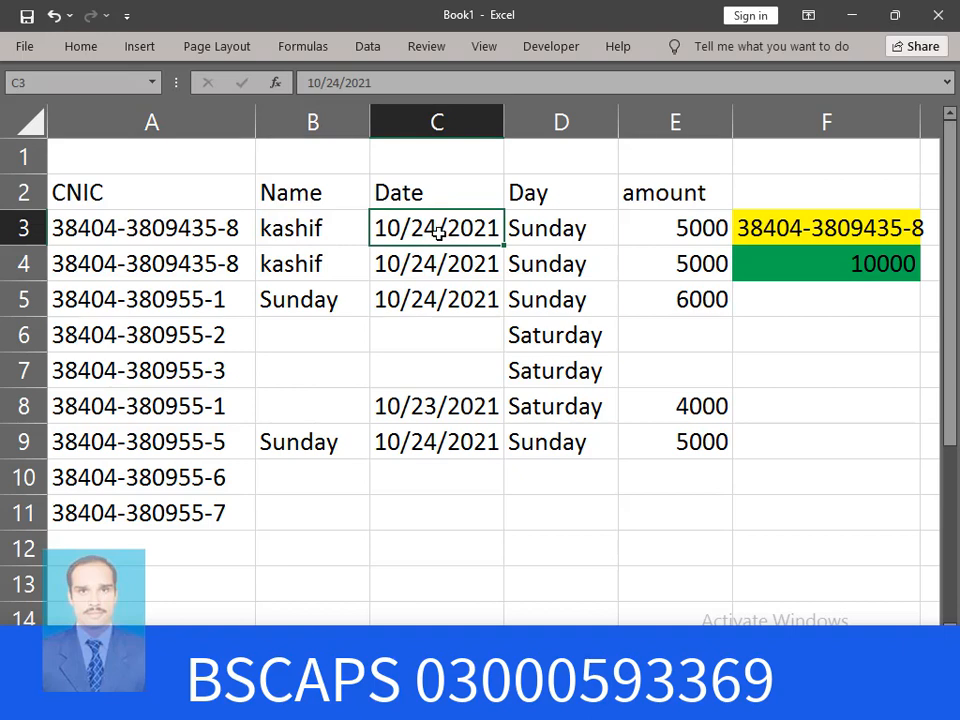
left_click(557, 234)
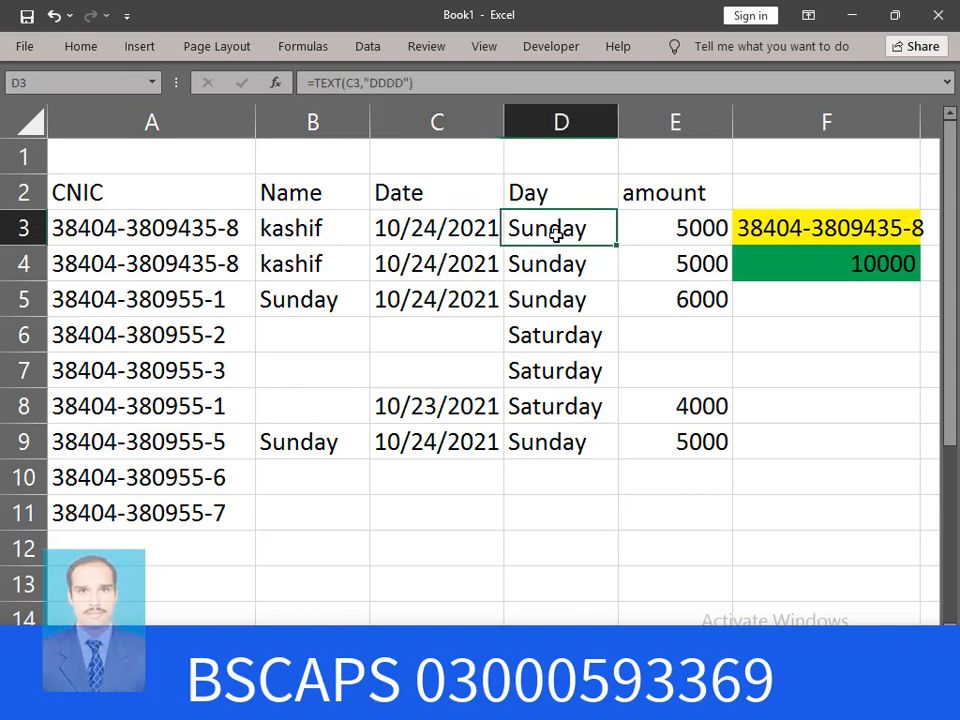
left_click(677, 230)
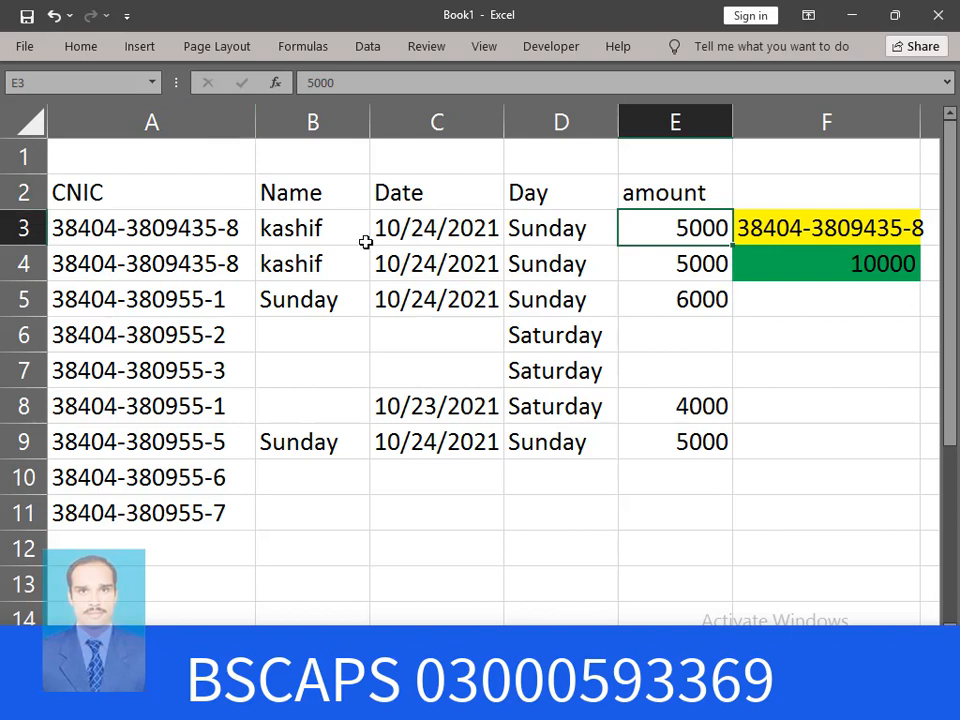
left_click(892, 267)
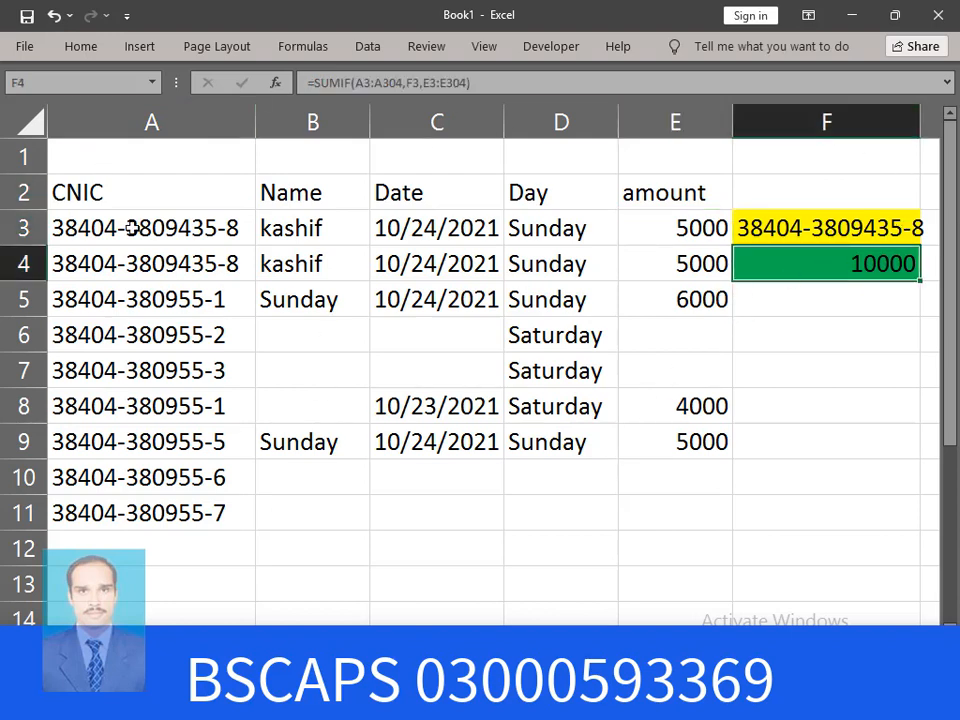
left_click(872, 231)
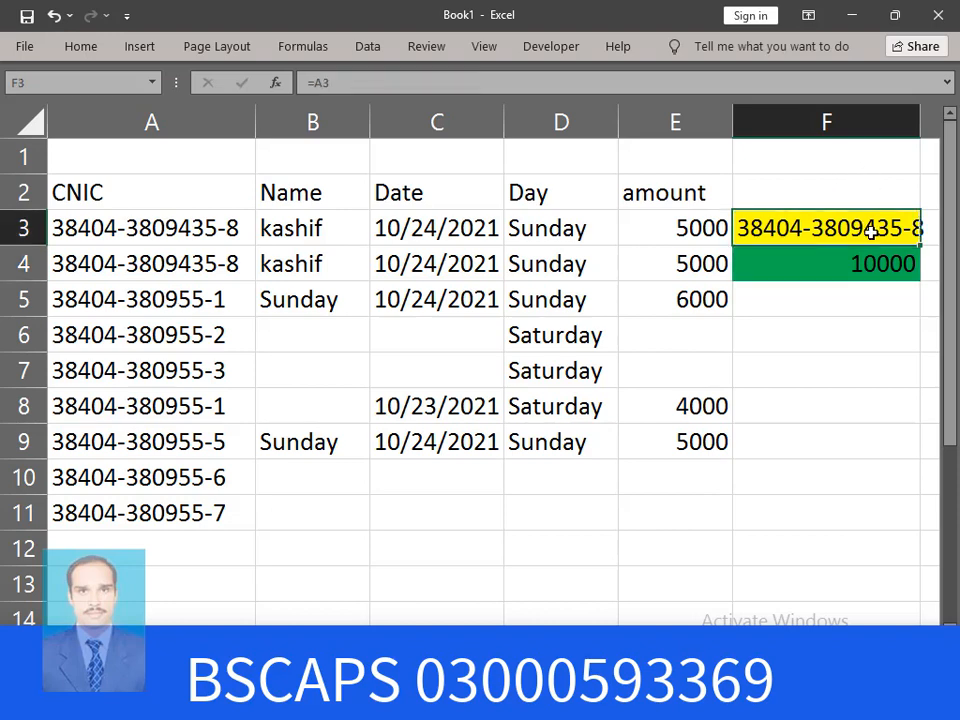
double_click(918, 129)
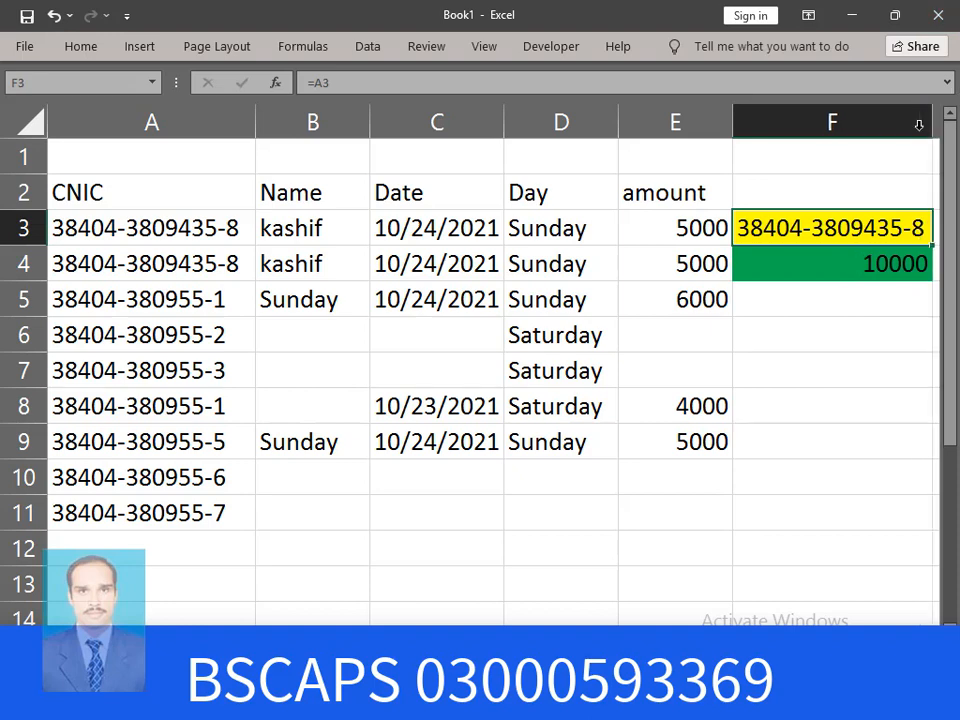
left_click(891, 267)
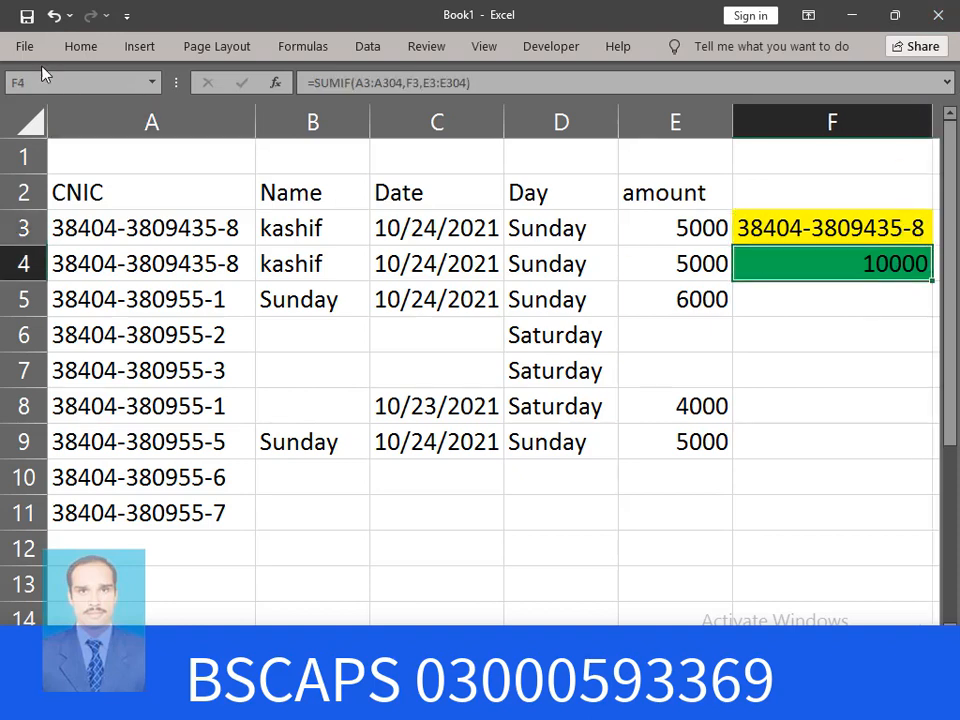
left_click(105, 50)
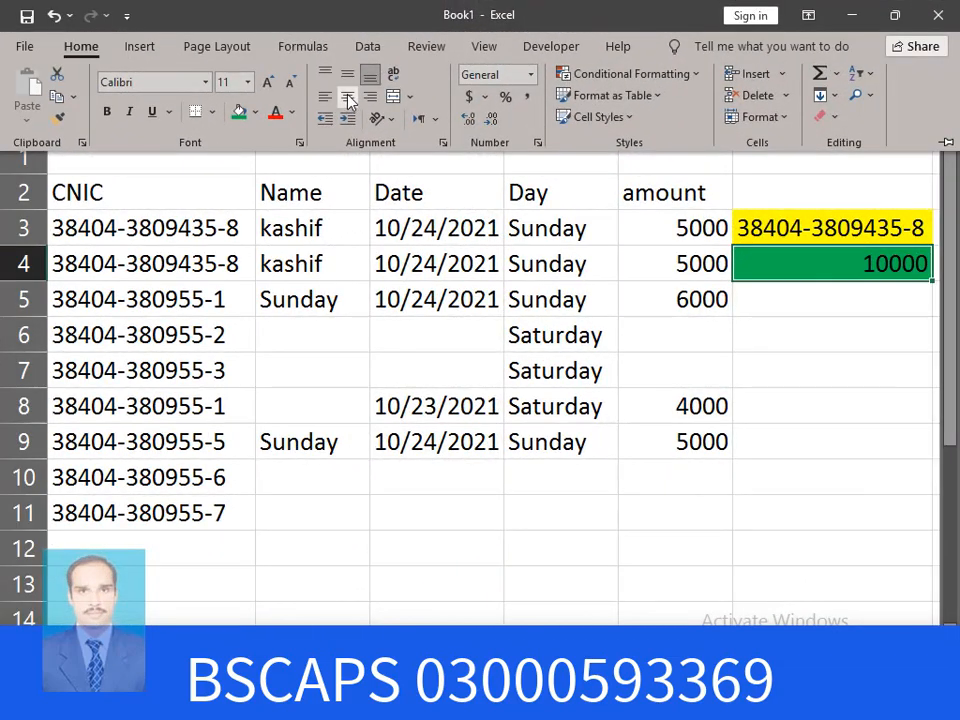
left_click(347, 96)
left_click(350, 72)
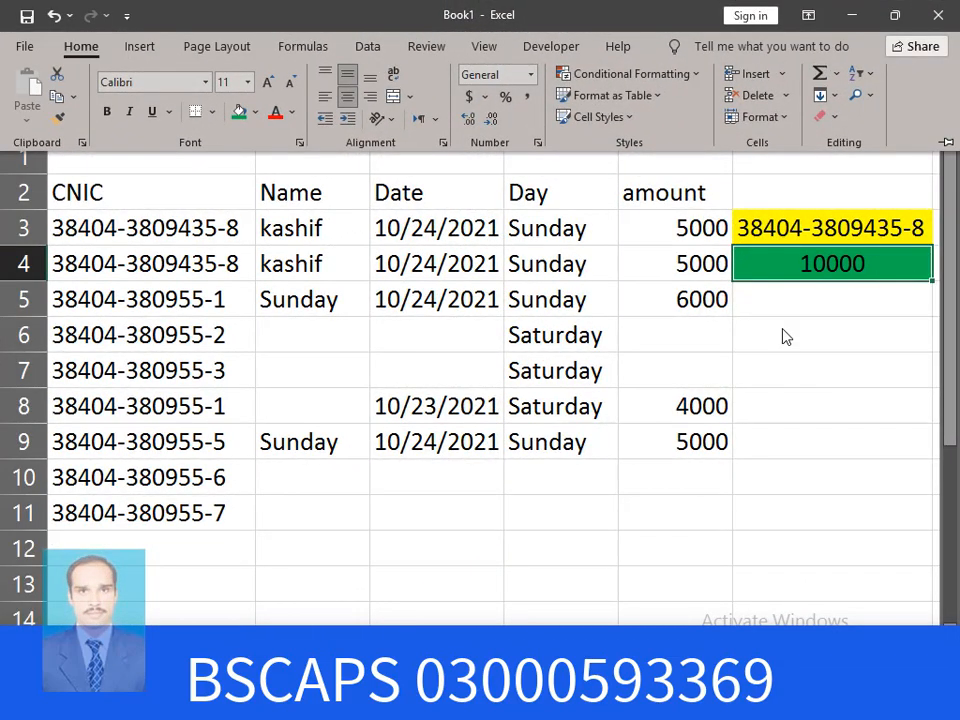
left_click(822, 338)
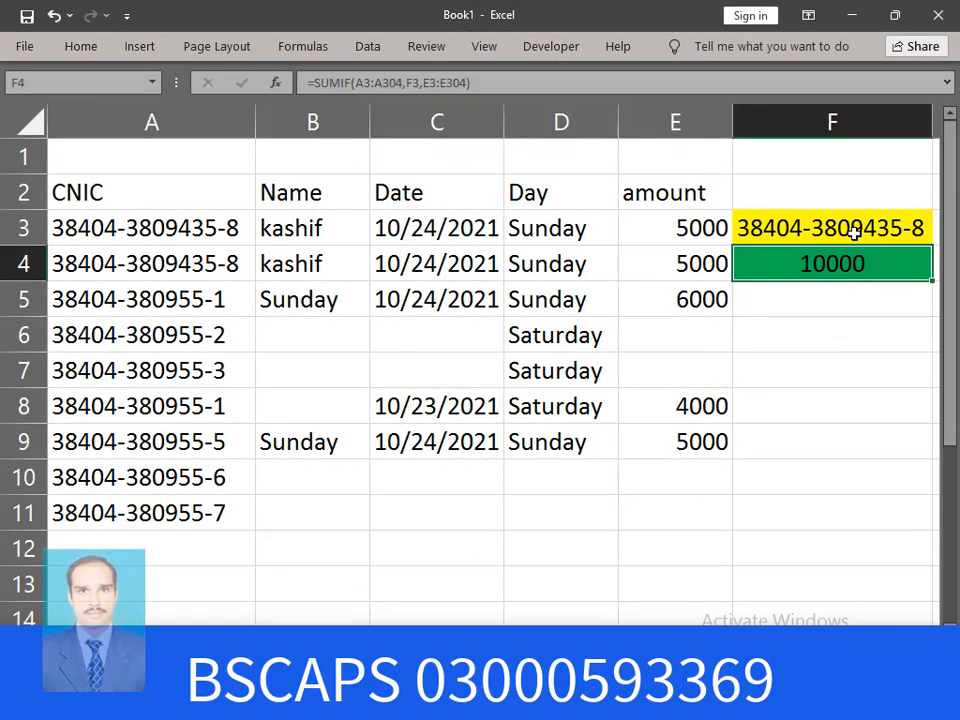
left_click(195, 371)
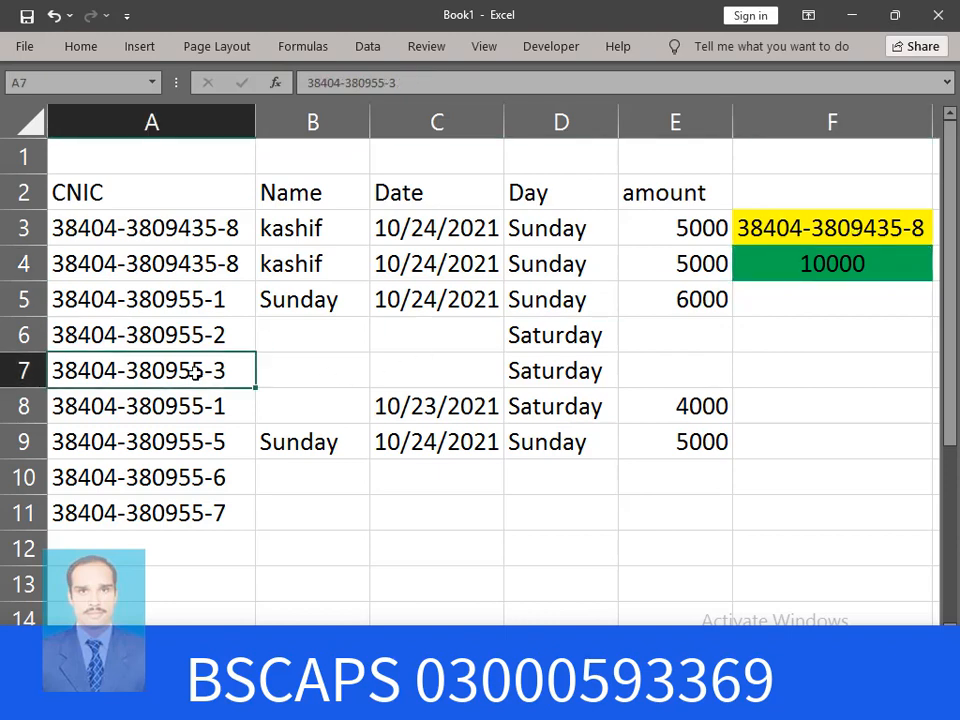
Replace F3's formula with =A7 to look up that row's CNIC
left_click(890, 228)
key("Delete")
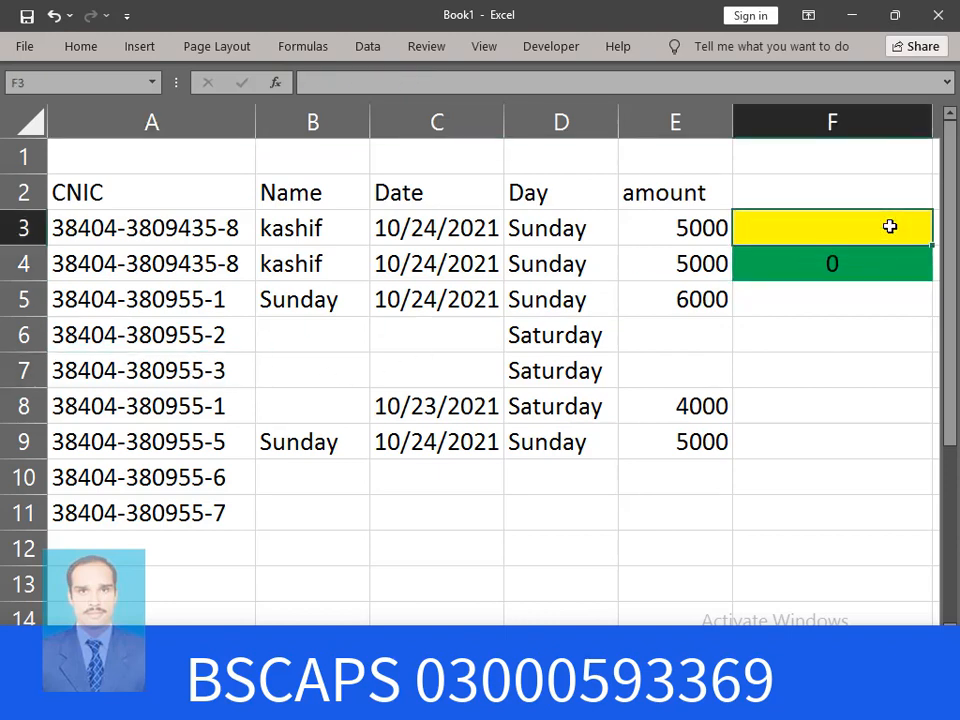
type("=")
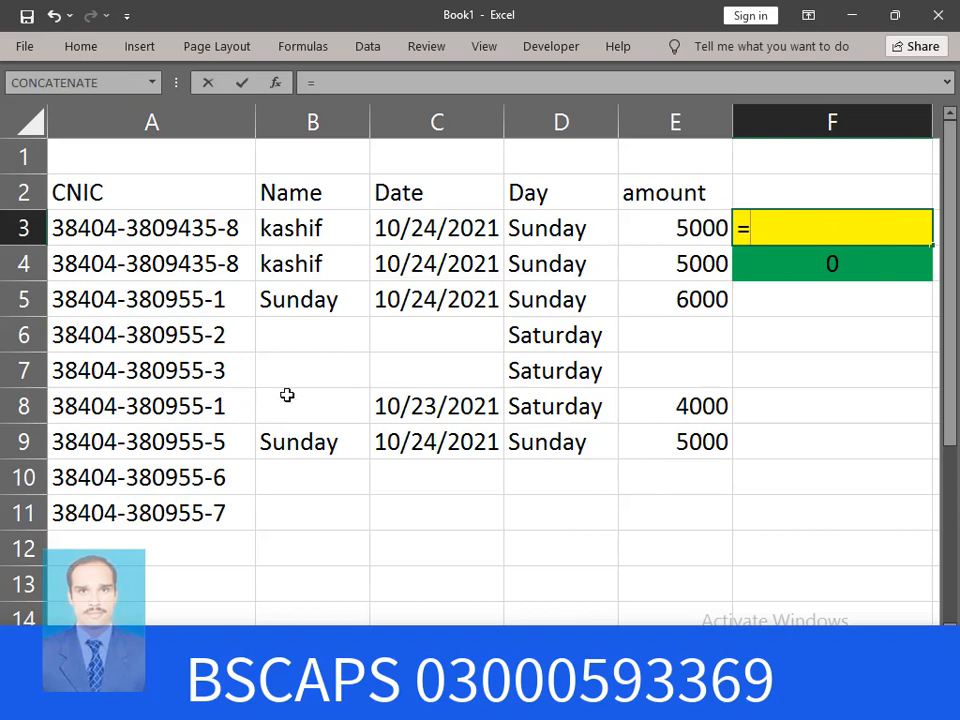
left_click(187, 370)
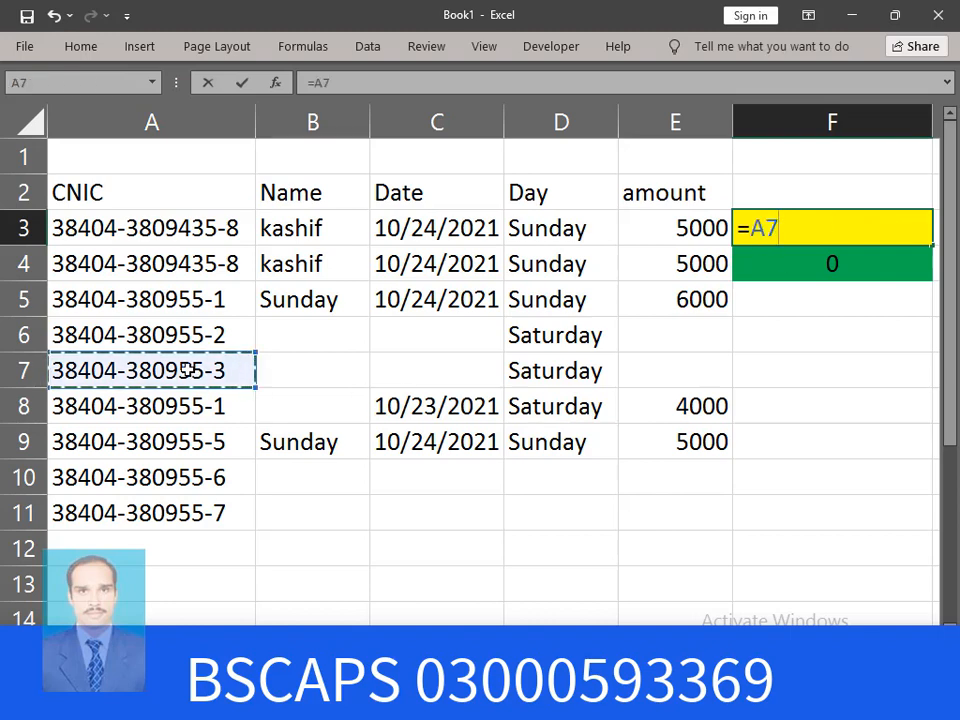
key("Return")
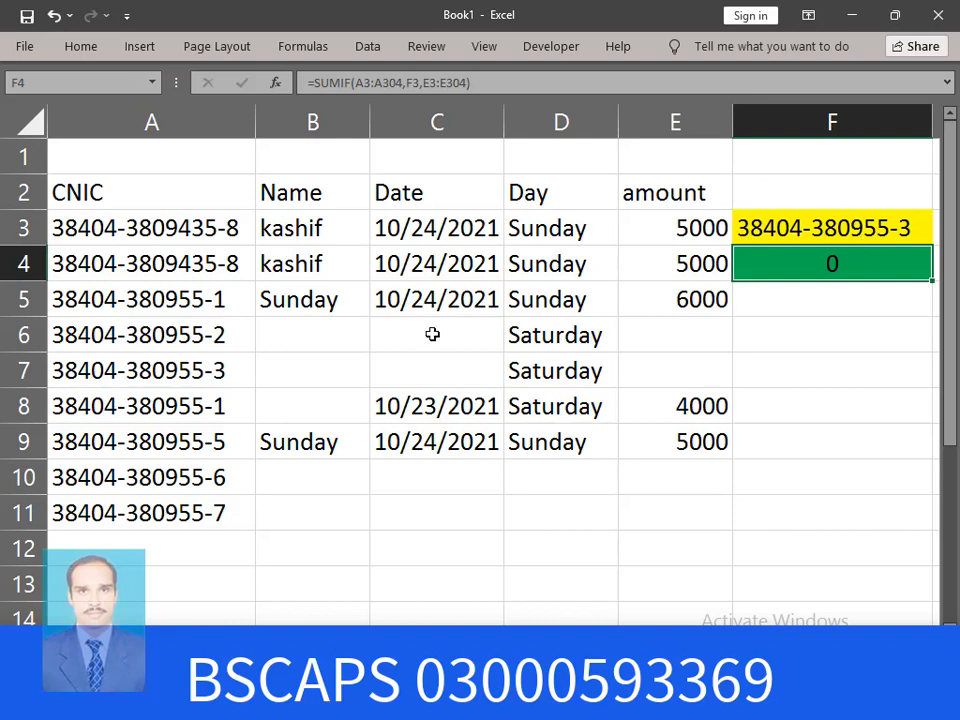
Enter the customer's name in B7 and a 4500 payment in E7
left_click(328, 372)
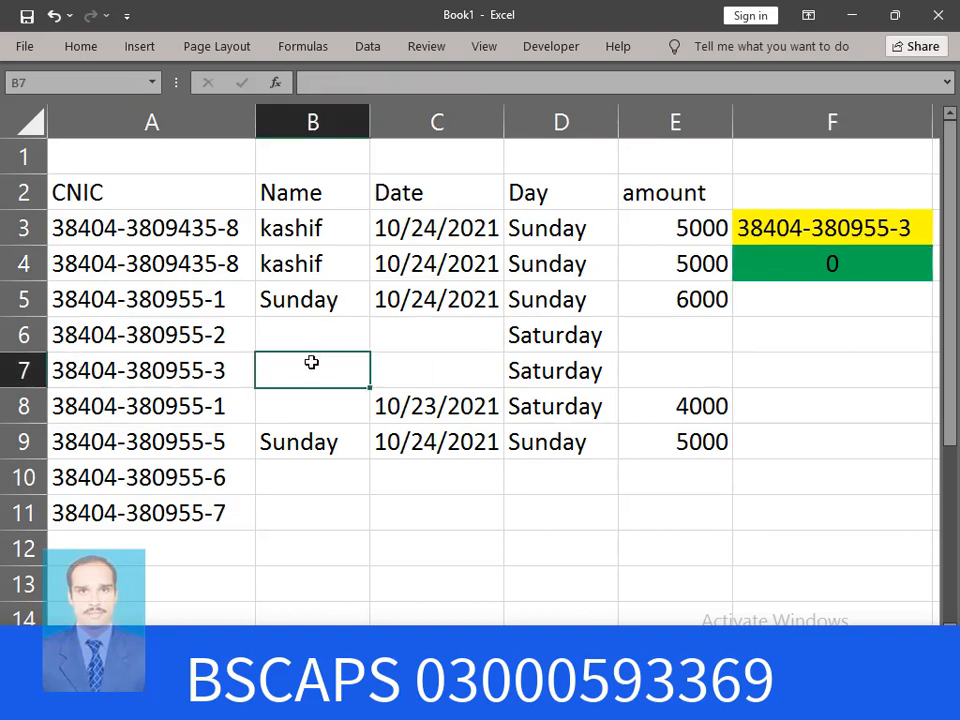
type("ASif")
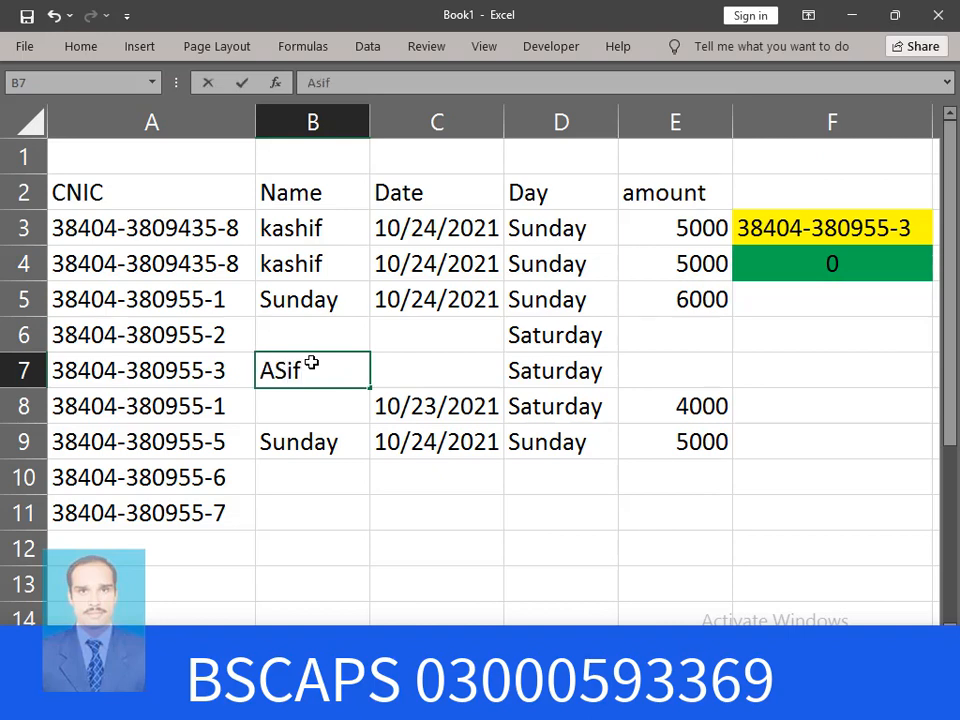
key("Return")
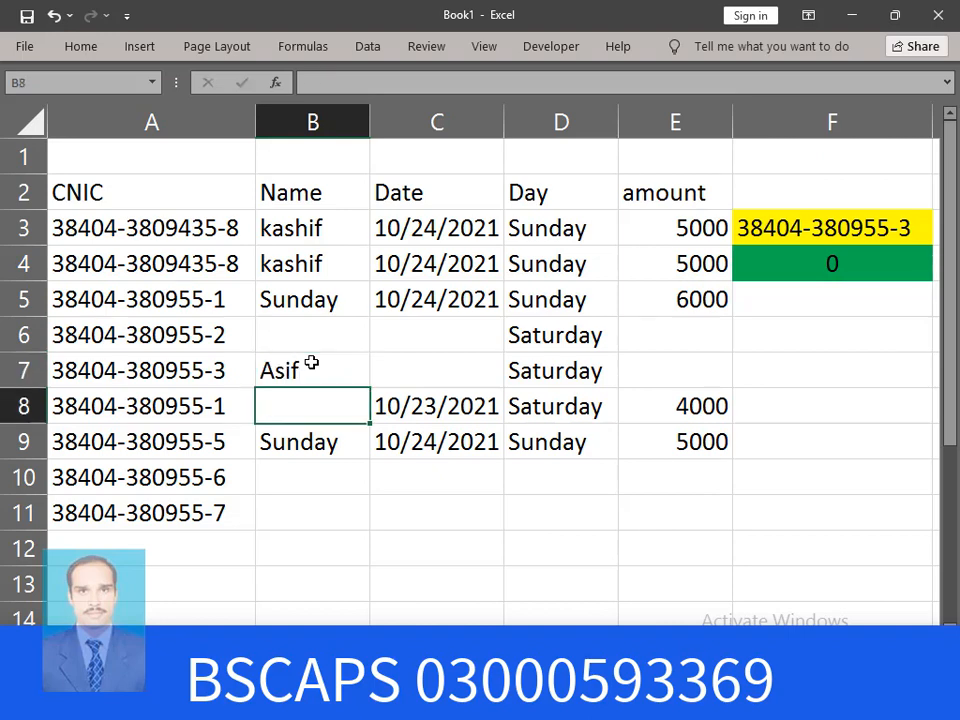
left_click(678, 370)
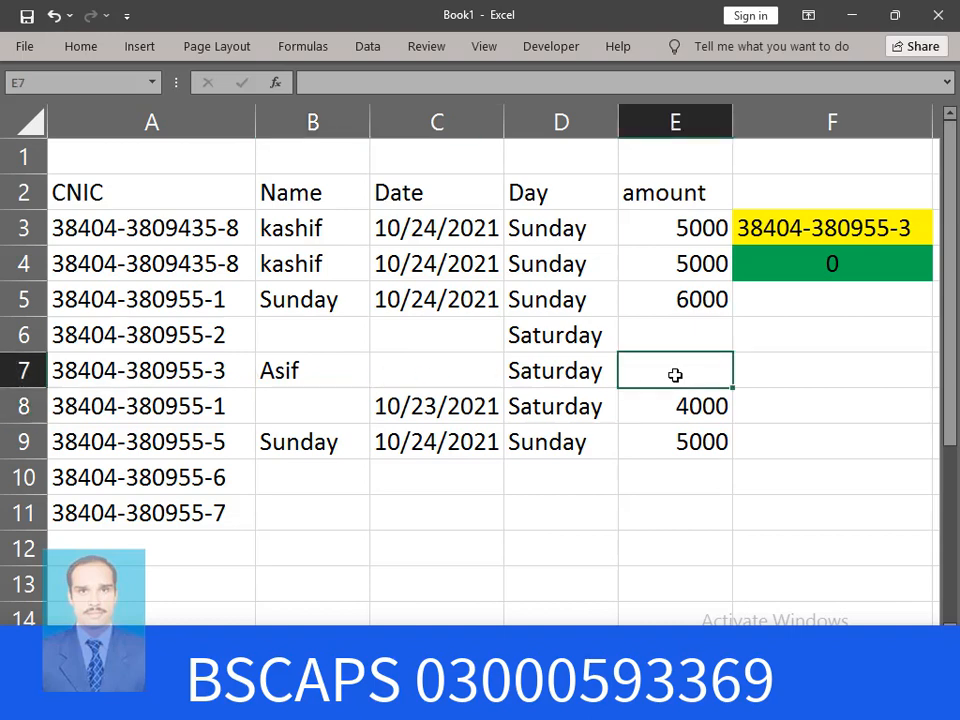
type("4500")
key("Return")
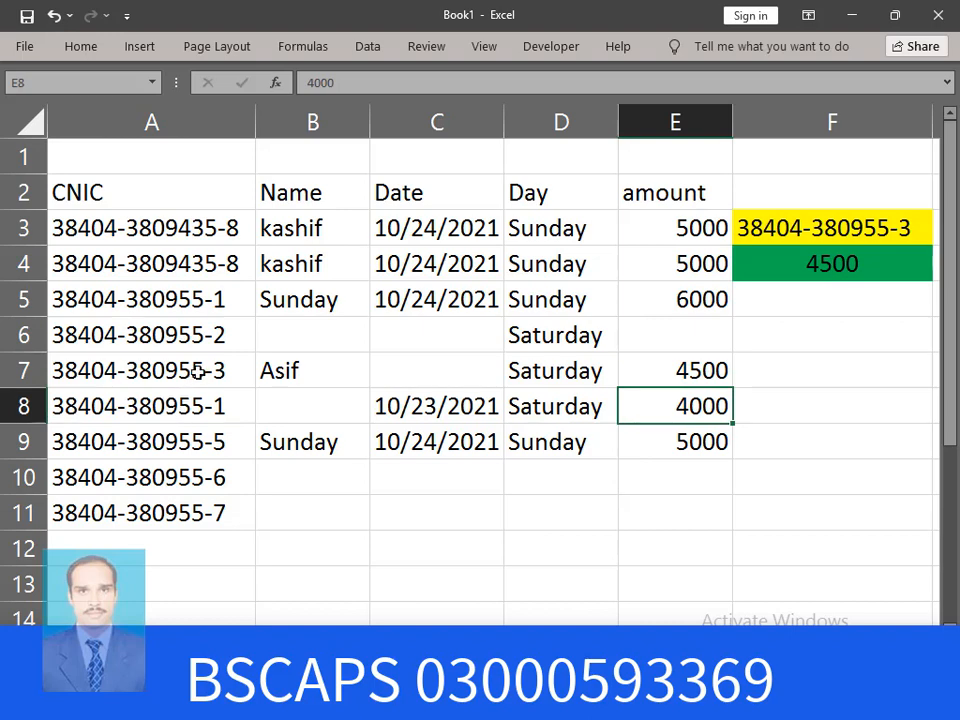
Change the last digit of A5's CNIC to 3 so F4's total becomes 10500
double_click(224, 300)
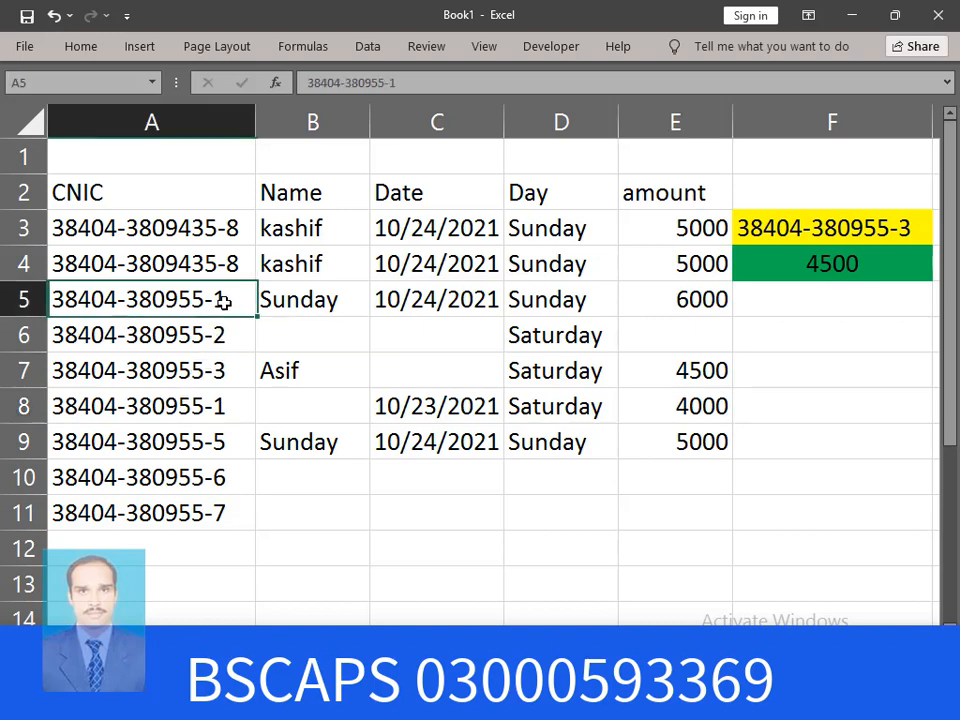
key("BackSpace")
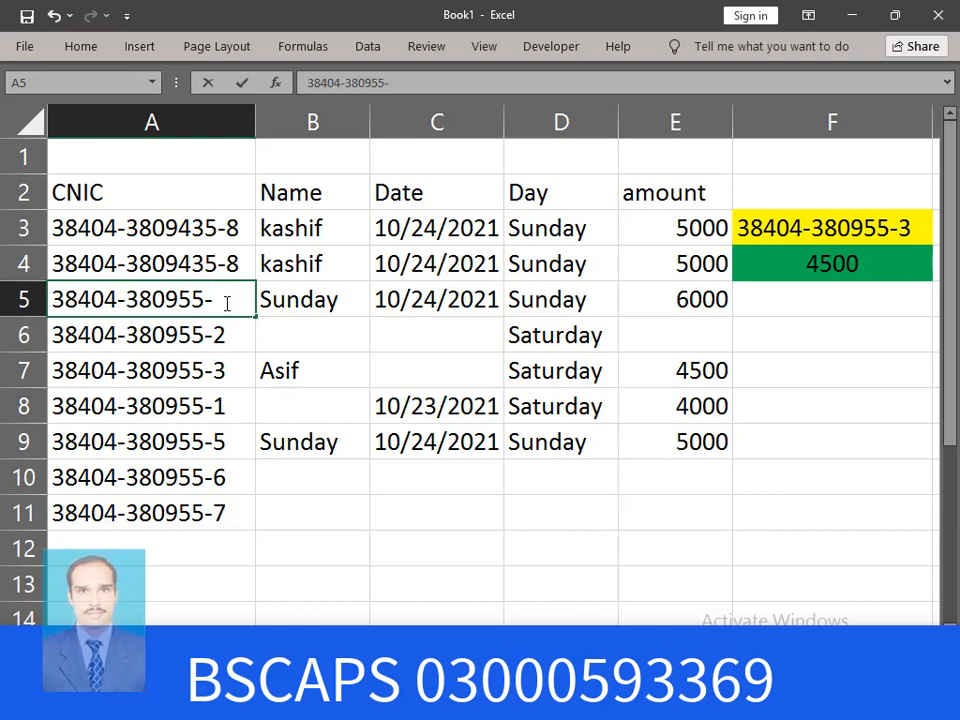
type("3")
key("Return")
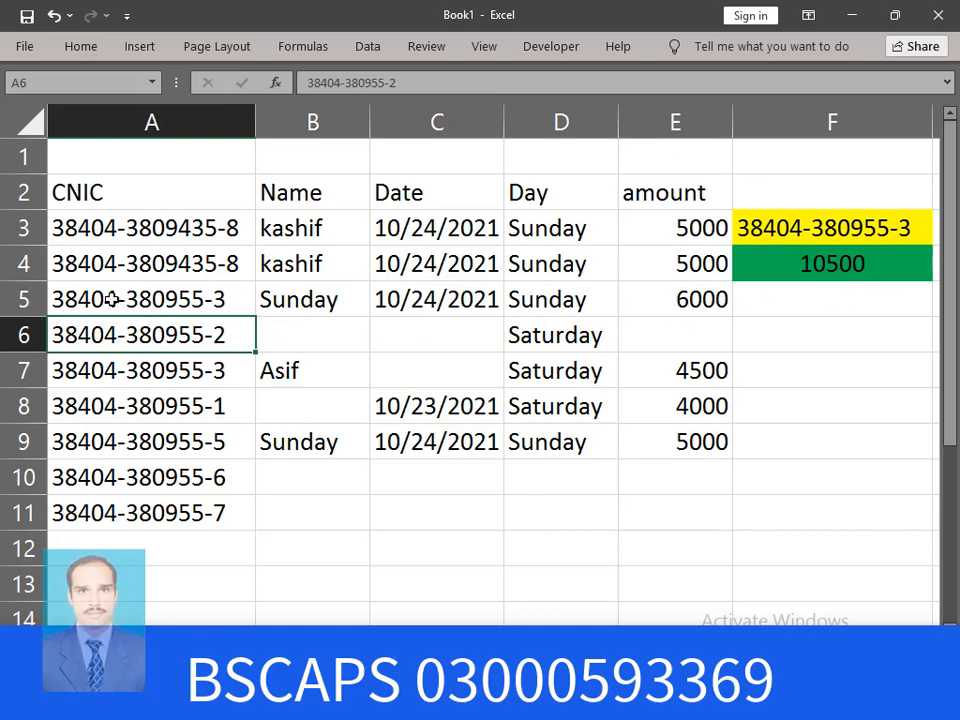
Compare the row 5 payment with rows 7 and 8, then return to the Installment Price sheet
left_click_drag(111, 300, 716, 297)
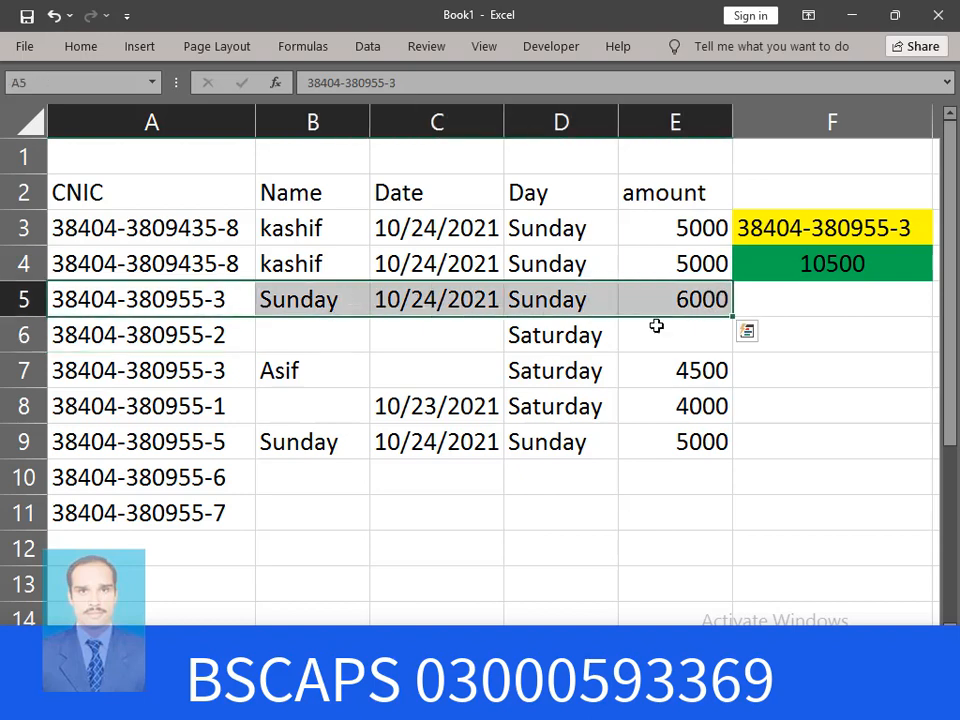
left_click_drag(62, 402, 576, 388)
left_click(304, 384)
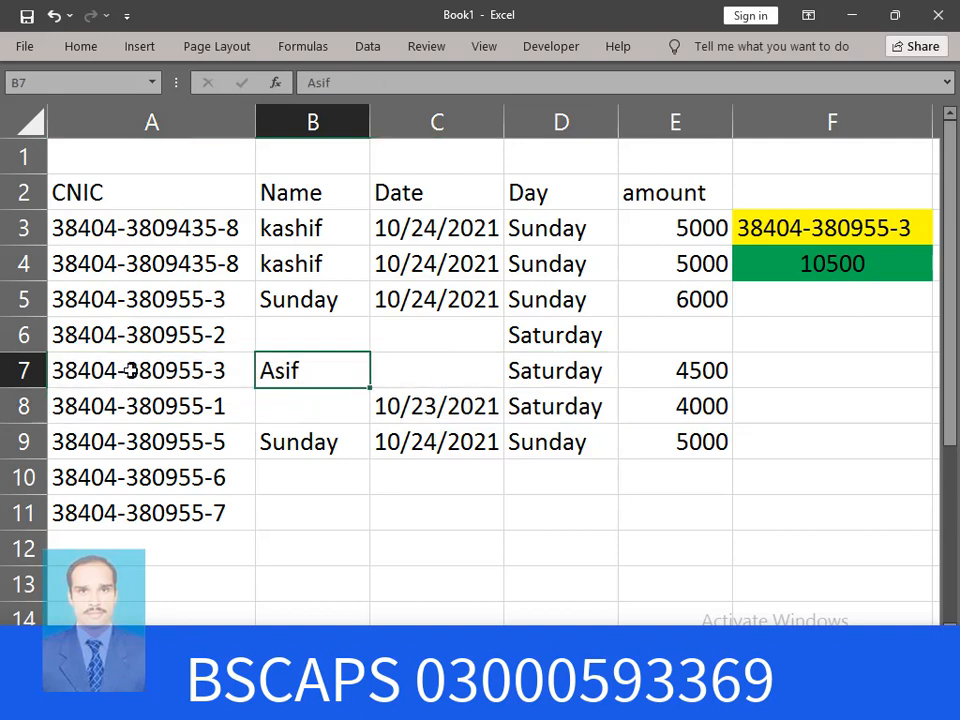
left_click_drag(133, 369, 677, 364)
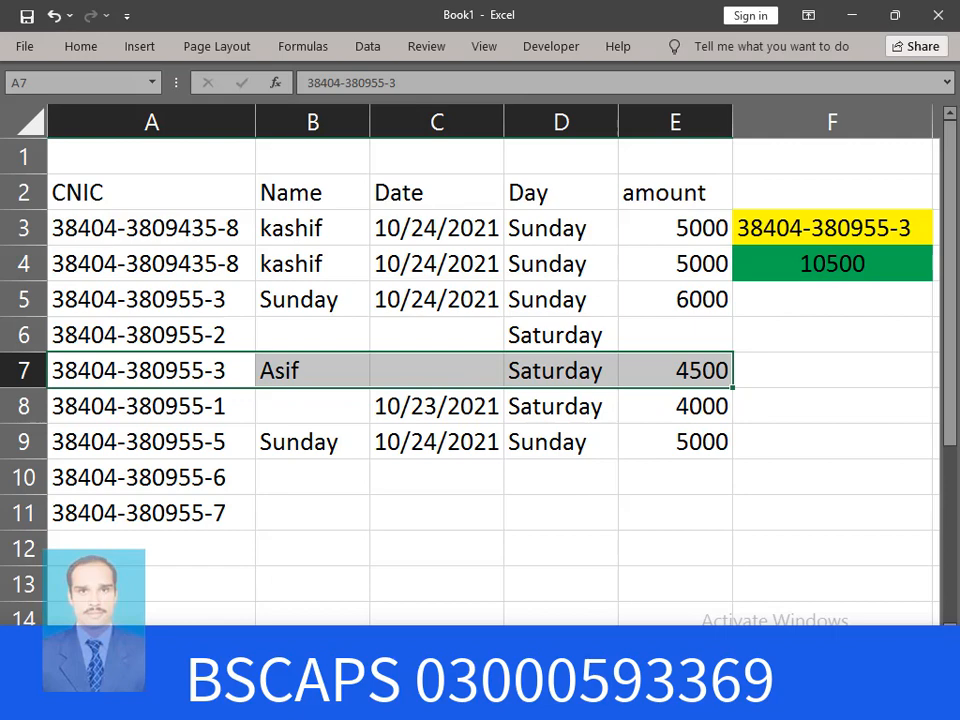
key("ctrl+Page_Down")
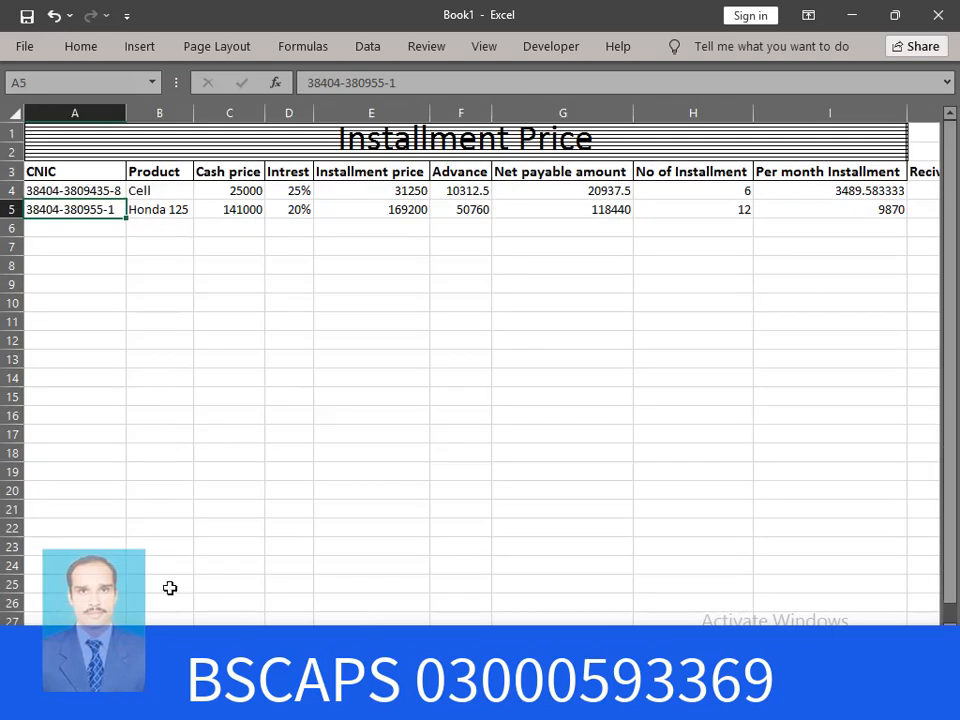
Fill the next CNIC into A6 and the product into B6, renamed Honda 100
left_click(58, 228)
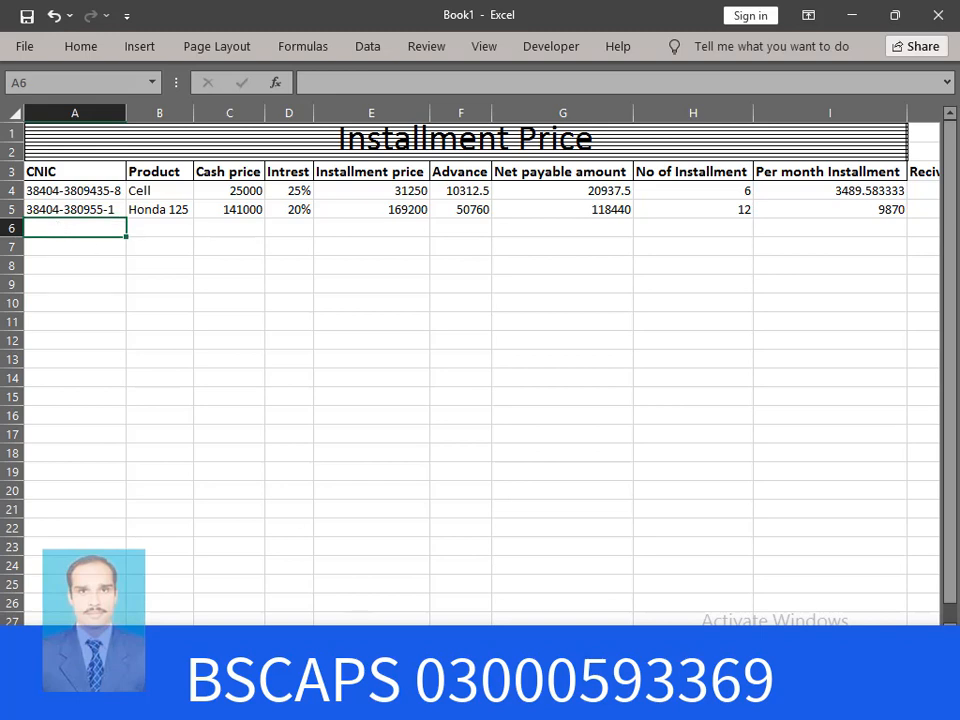
left_click(101, 212)
left_click_drag(127, 219, 126, 234)
left_click(174, 229)
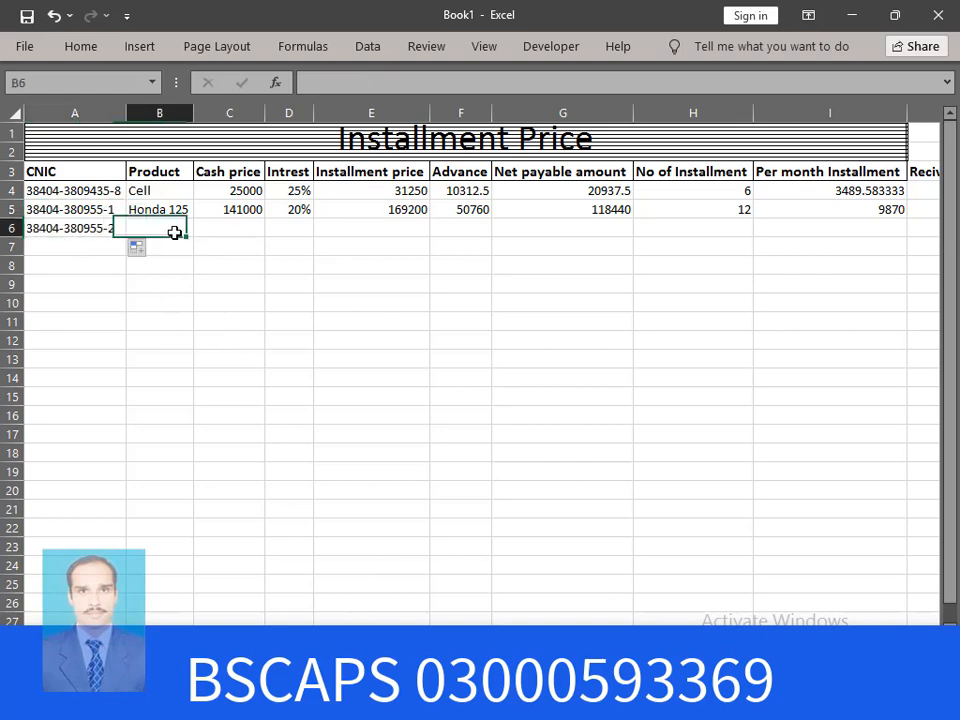
left_click(185, 213)
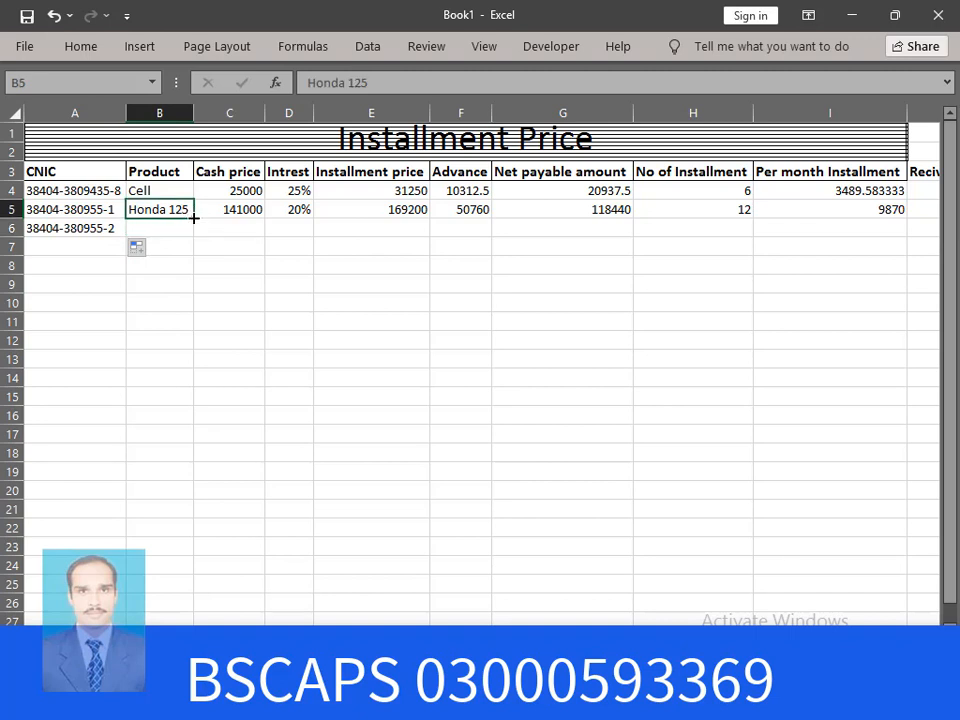
left_click_drag(193, 217, 193, 236)
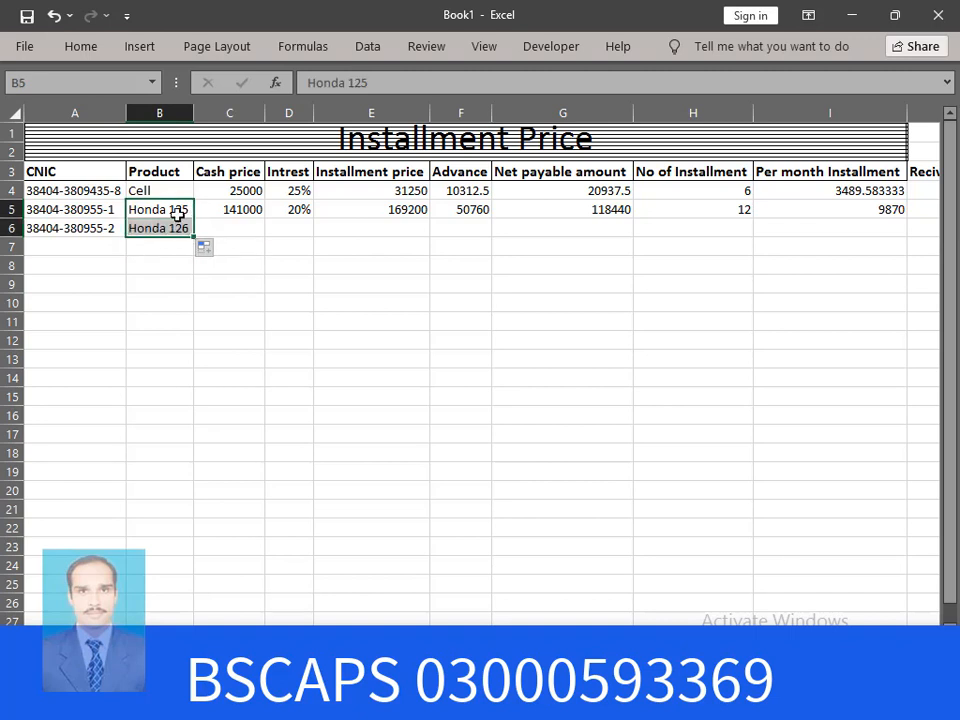
left_click(267, 266)
double_click(186, 228)
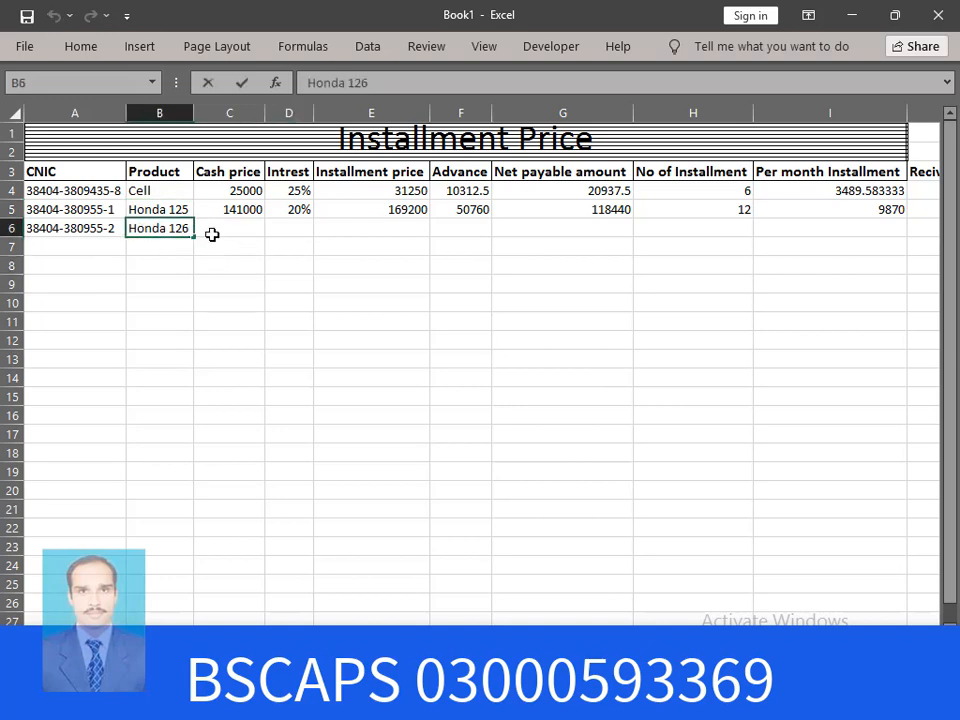
key("BackSpace")
key("BackSpace")
type("00")
key("Return")
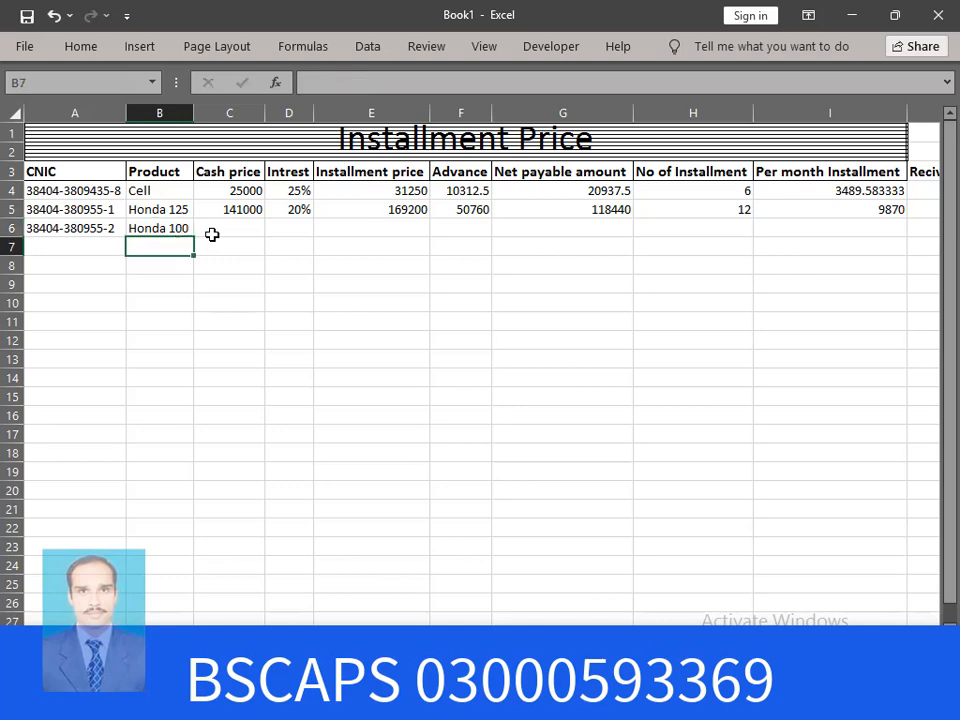
Enter Honda 100's cash price 75000 in C6 and interest 25% in D6
left_click(234, 231)
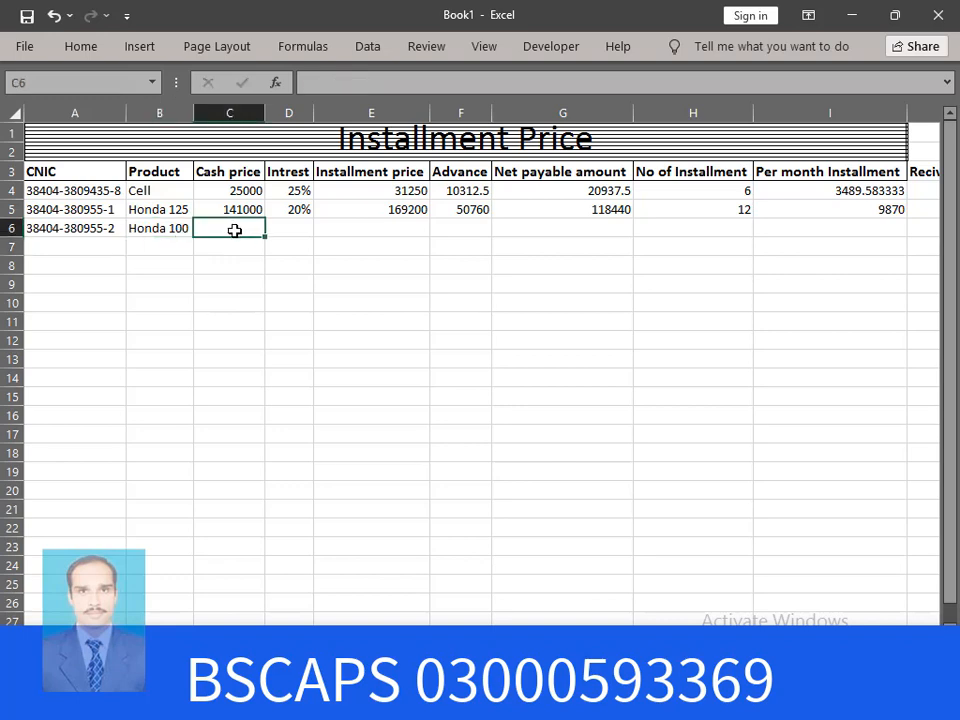
type("75000")
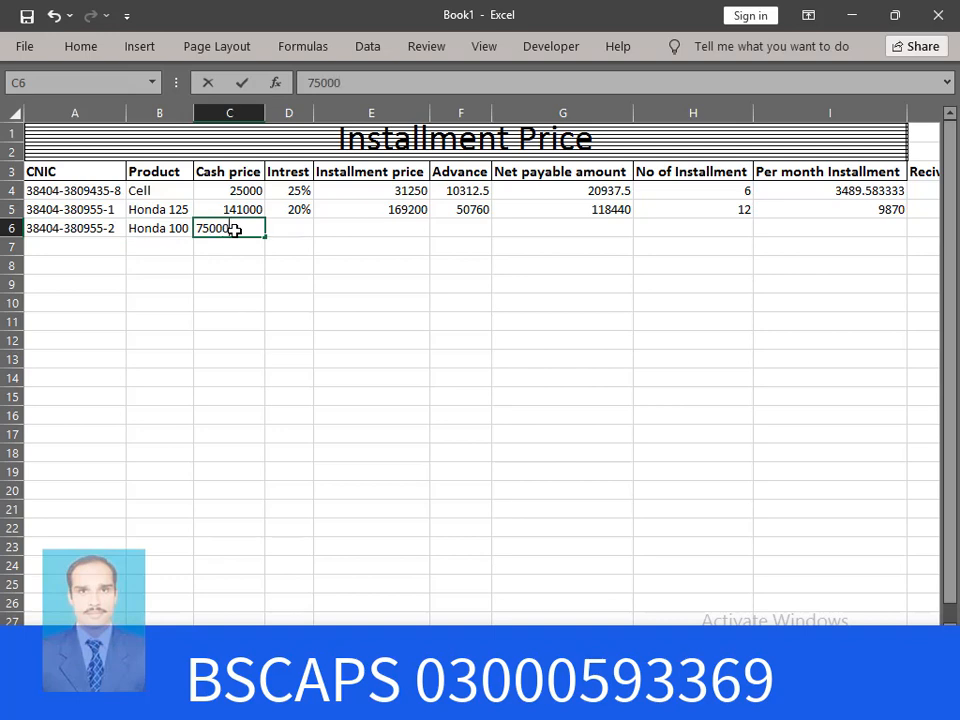
key("Return")
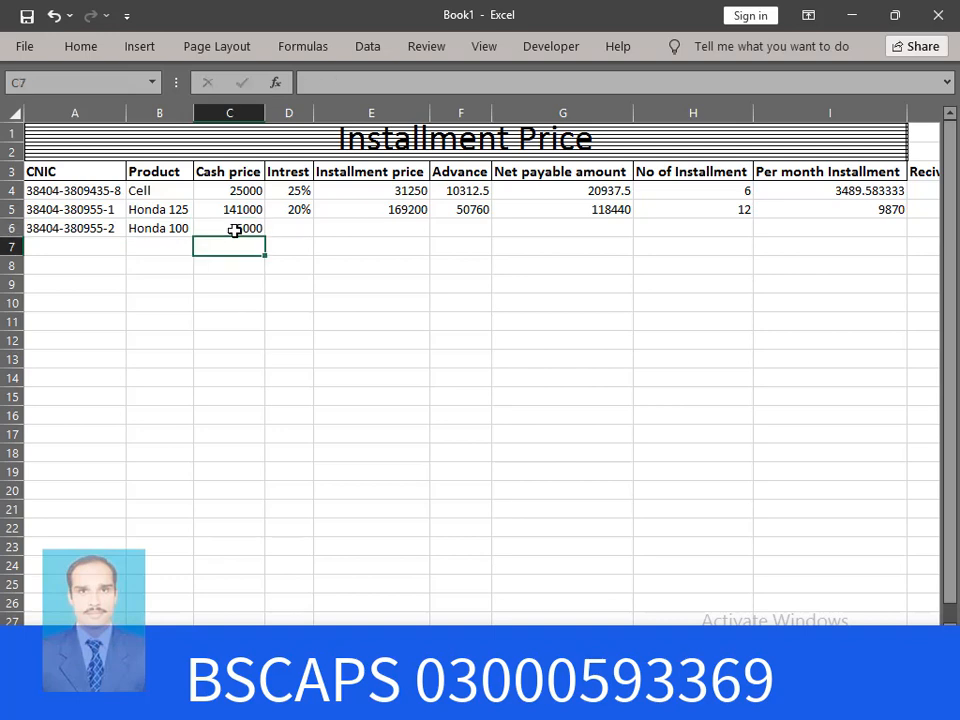
left_click(298, 234)
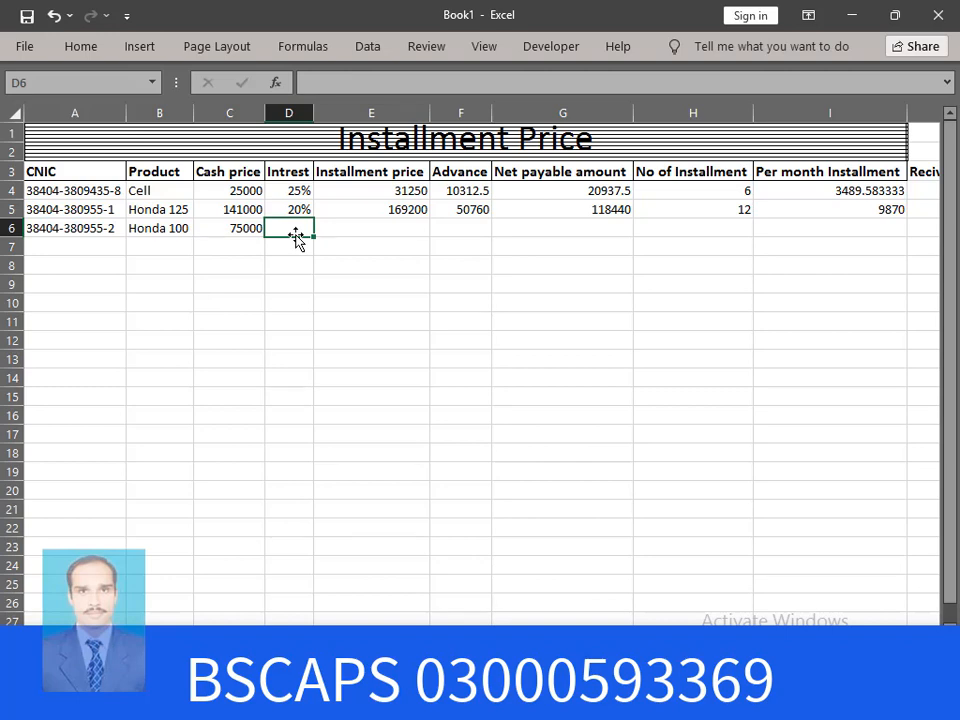
type("25%")
key("Return")
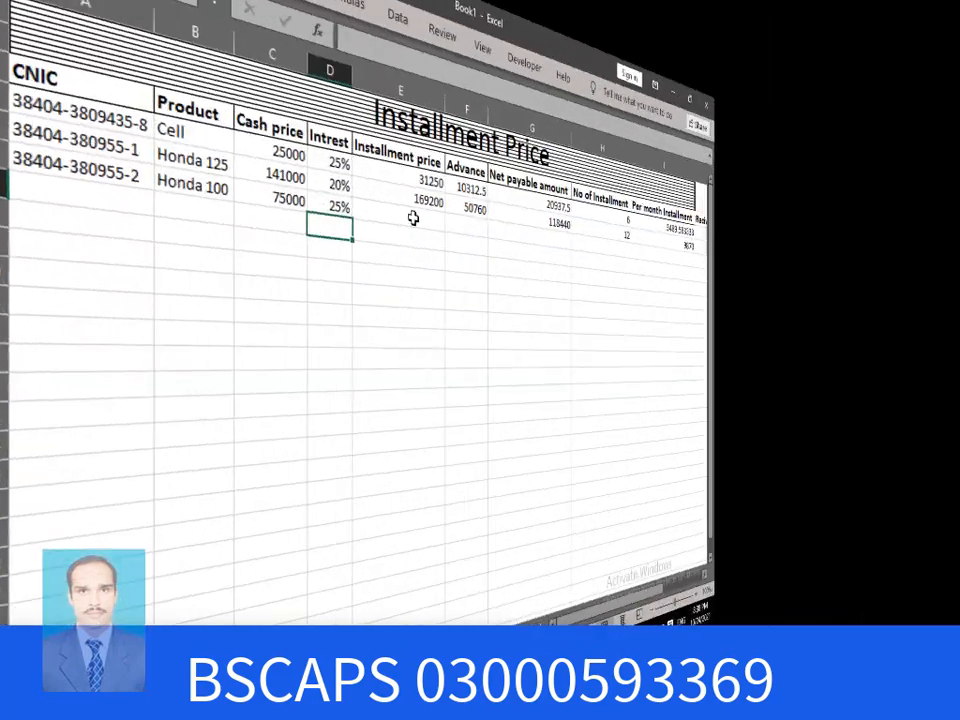
left_click(413, 218)
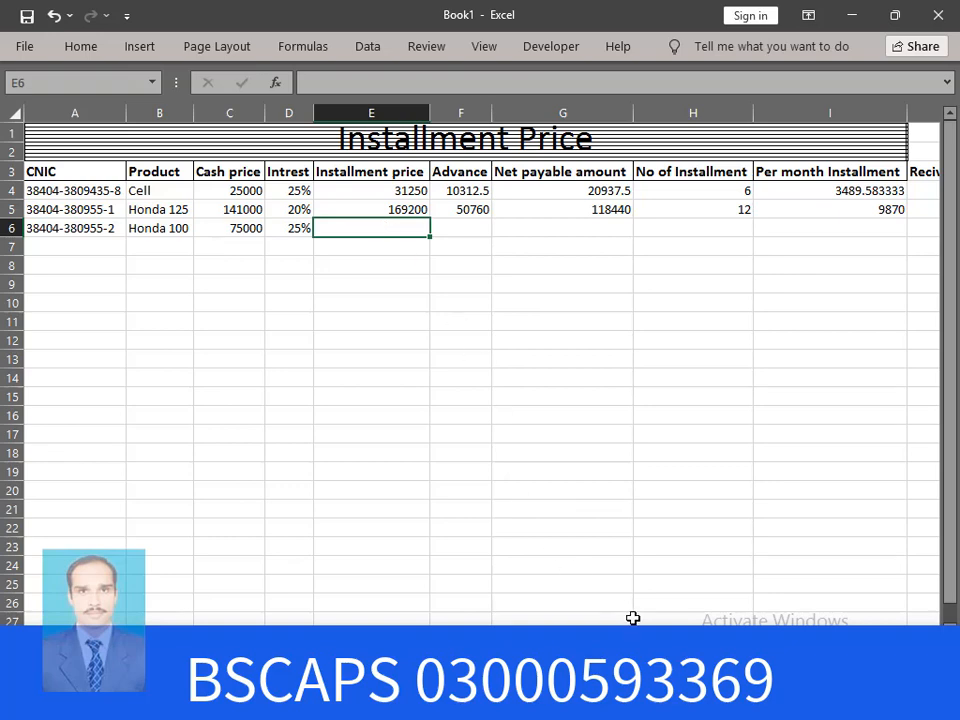
Enter =C6*D6+C6 in E6, giving Honda 100's installment price of 93750
scroll(480, 360, "up", 2, "ctrl")
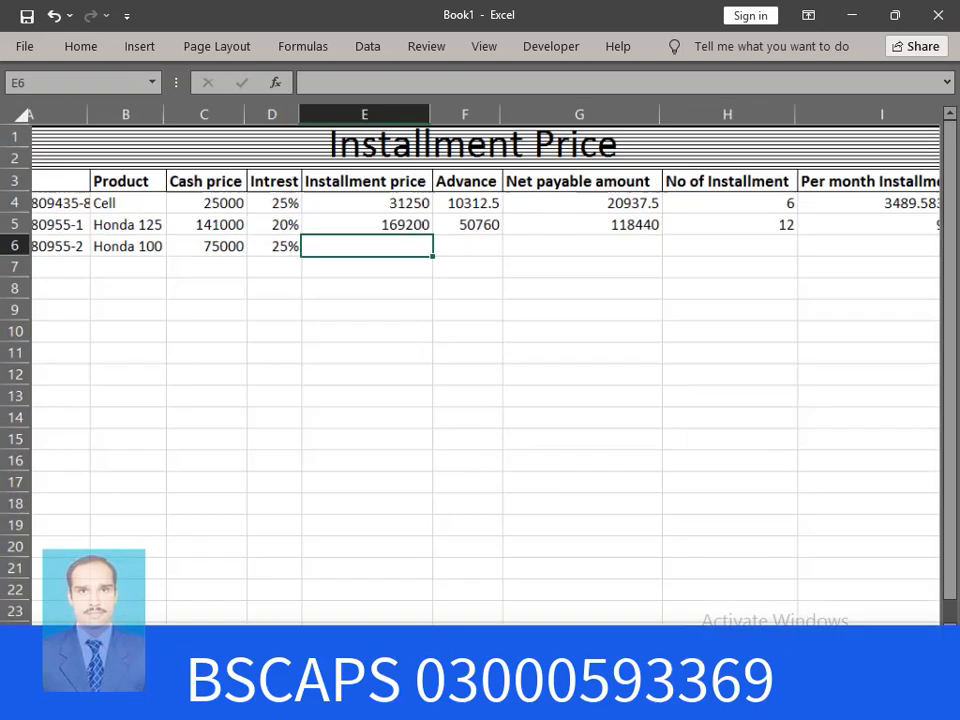
scroll(480, 360, "up", 2, "ctrl")
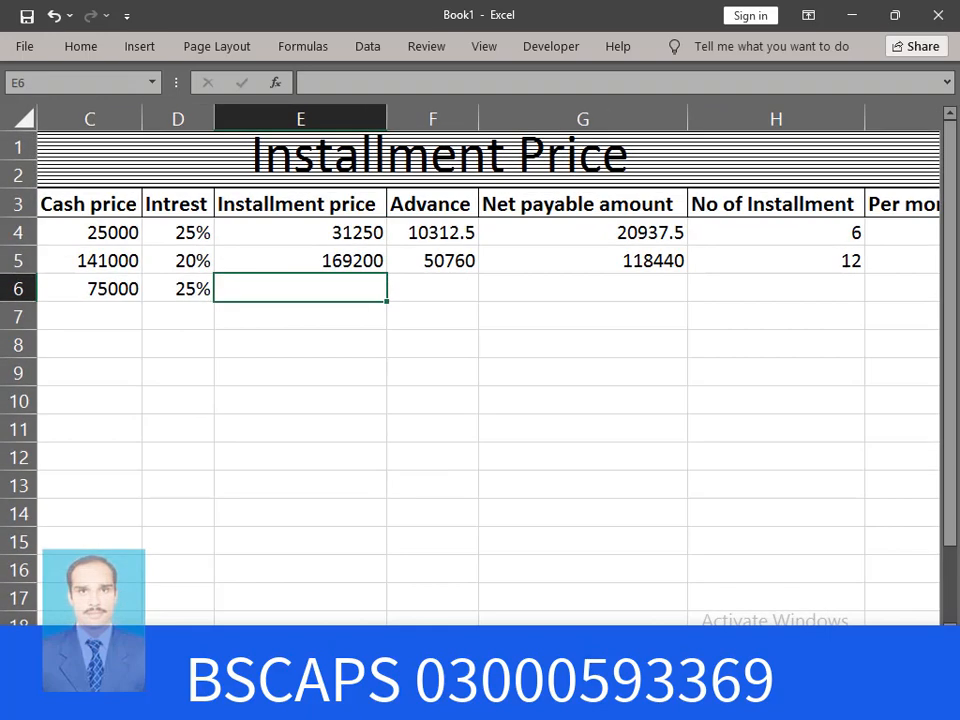
scroll(591, 458, "up", 2, "ctrl")
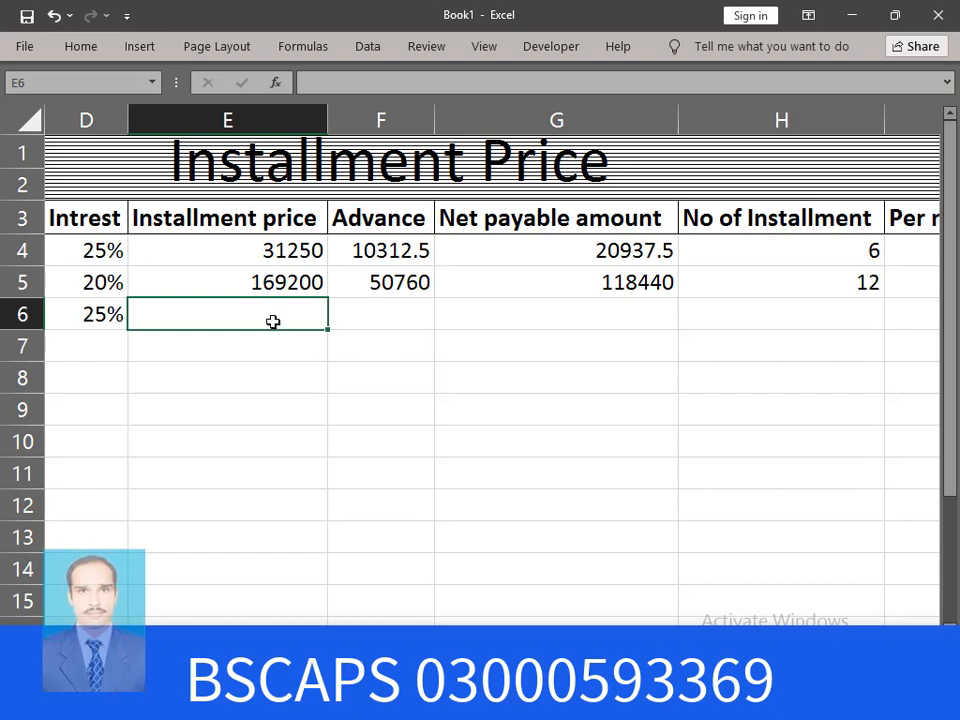
type("=")
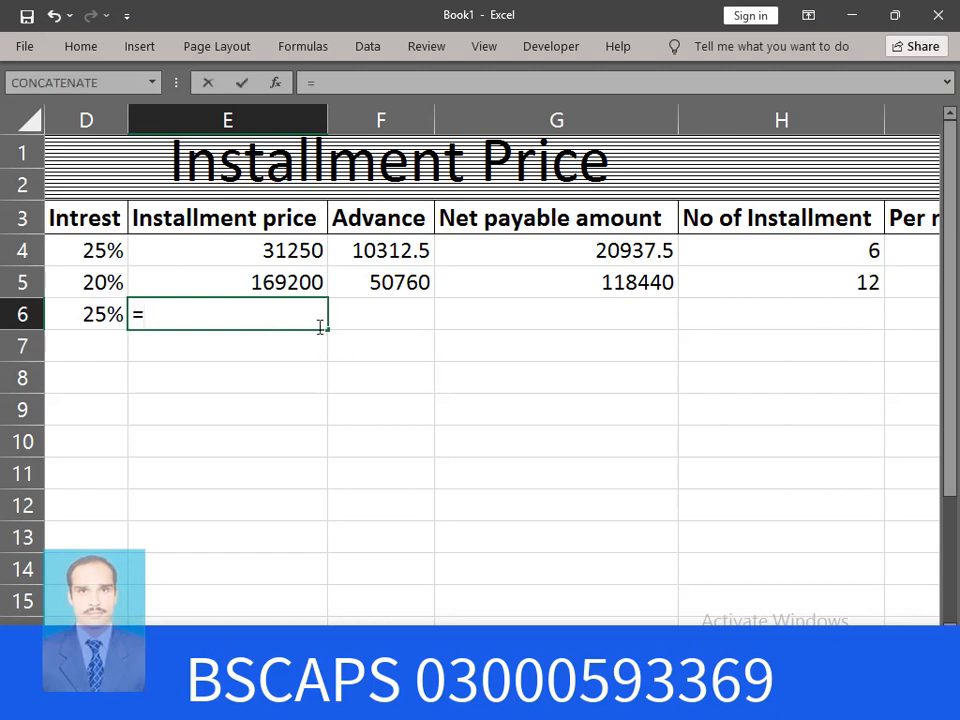
scroll(423, 545, "left", 2)
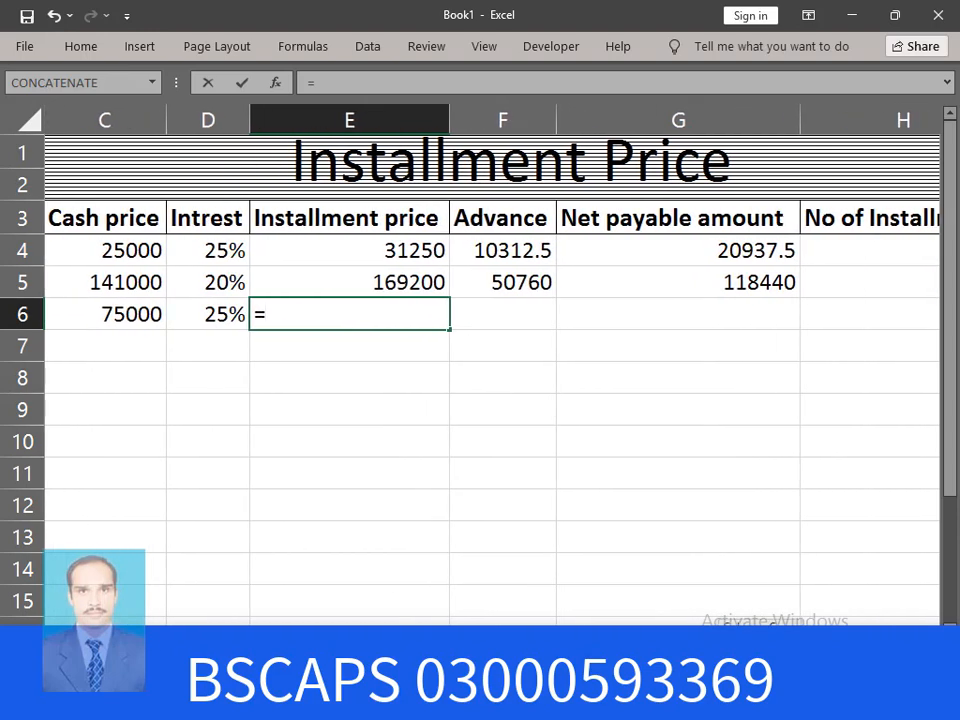
scroll(423, 545, "left", 2)
scroll(423, 545, "right", 1)
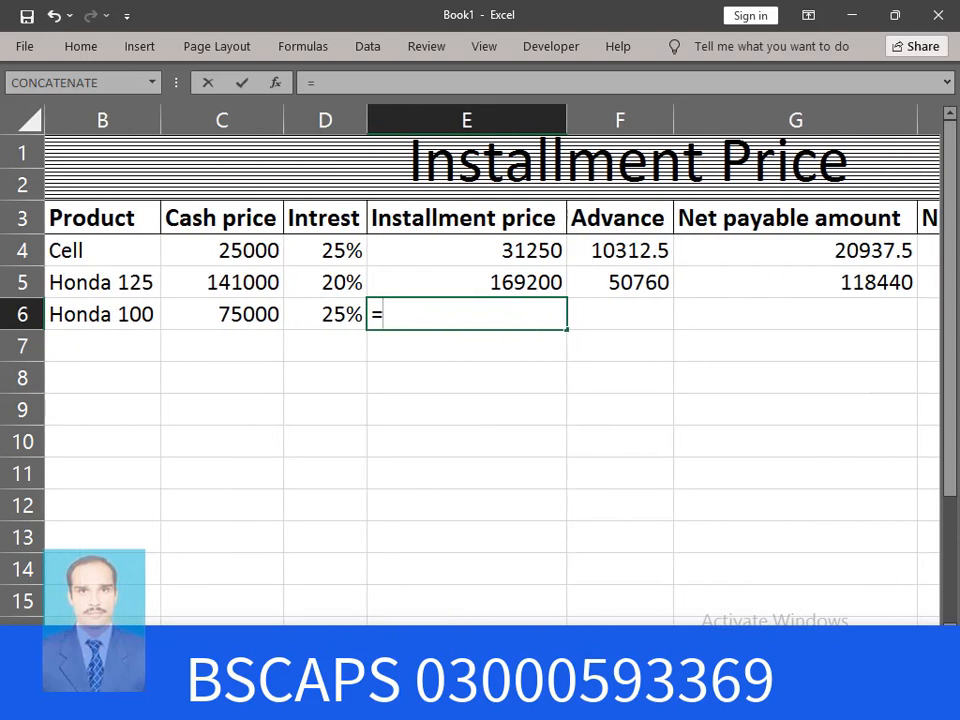
left_click(238, 316)
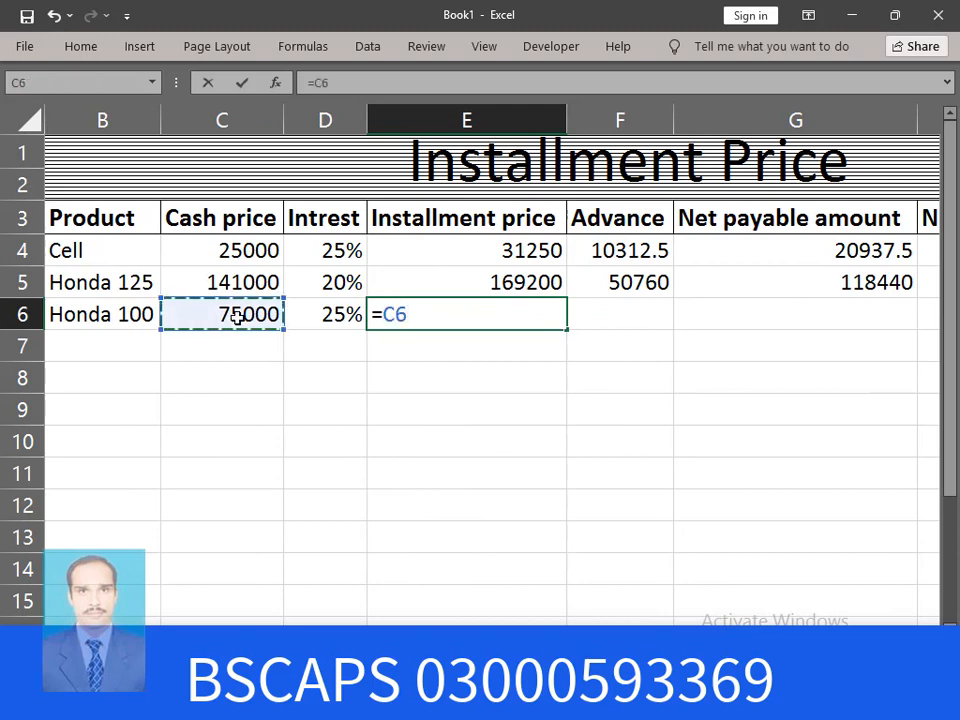
type("*")
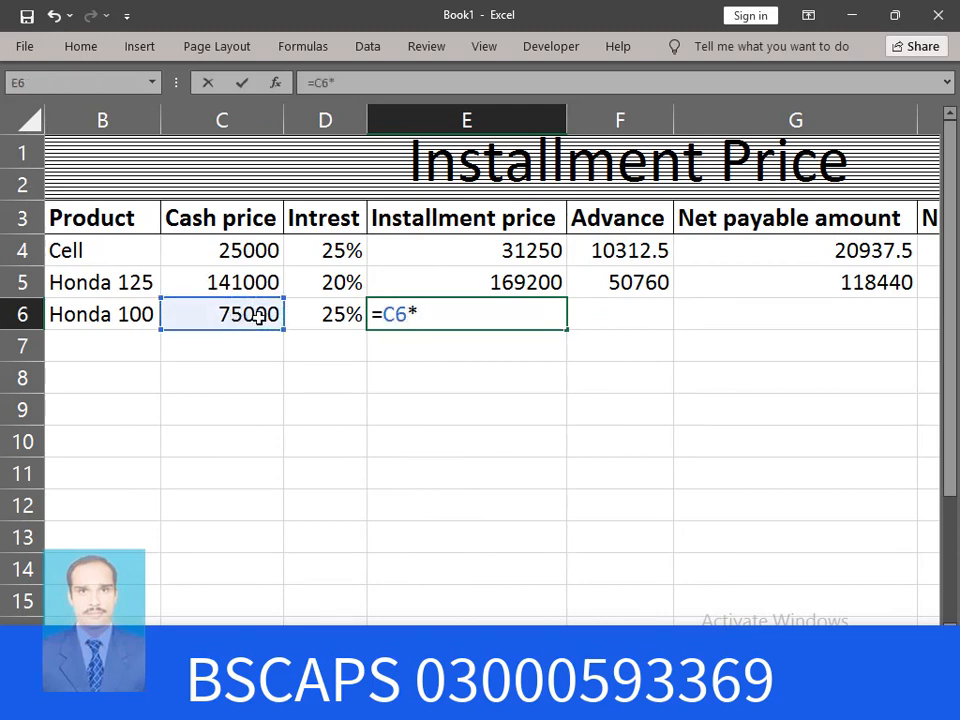
left_click(329, 318)
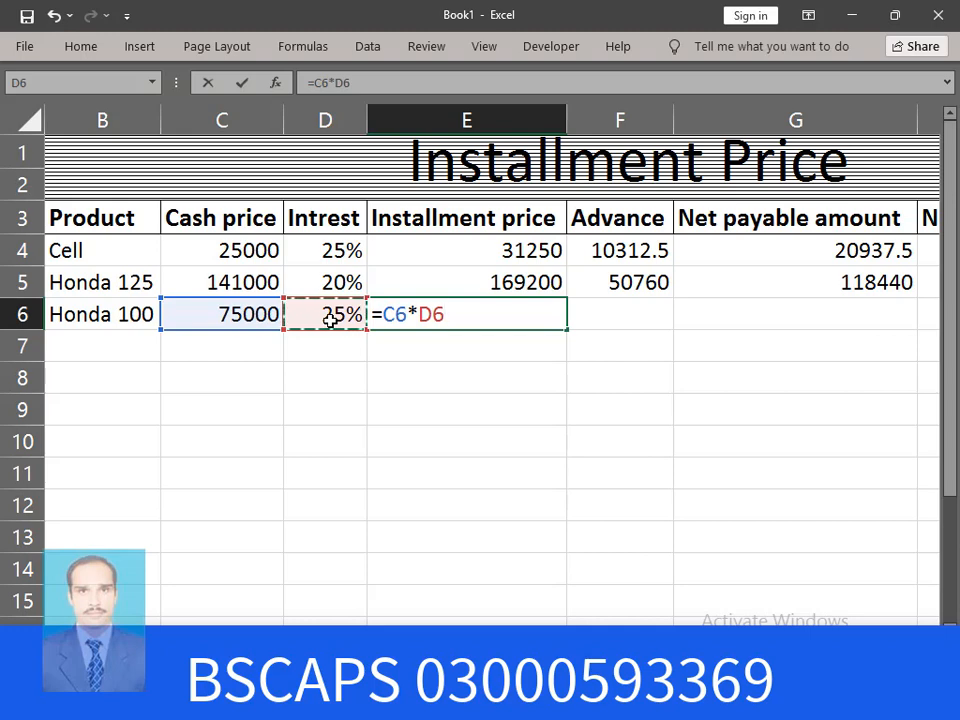
type("+")
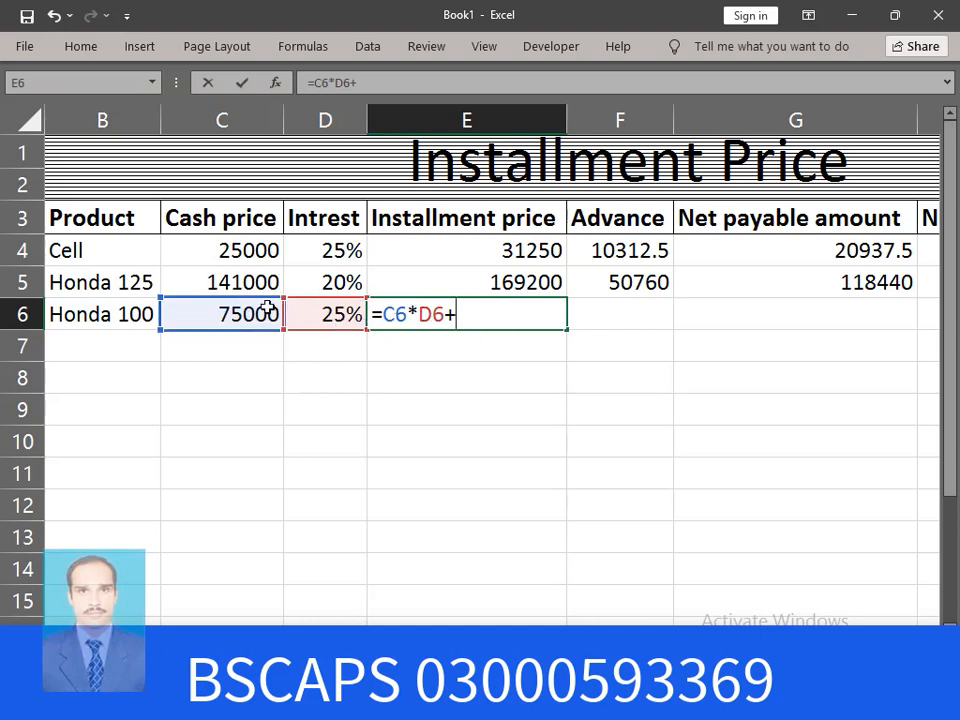
left_click(229, 313)
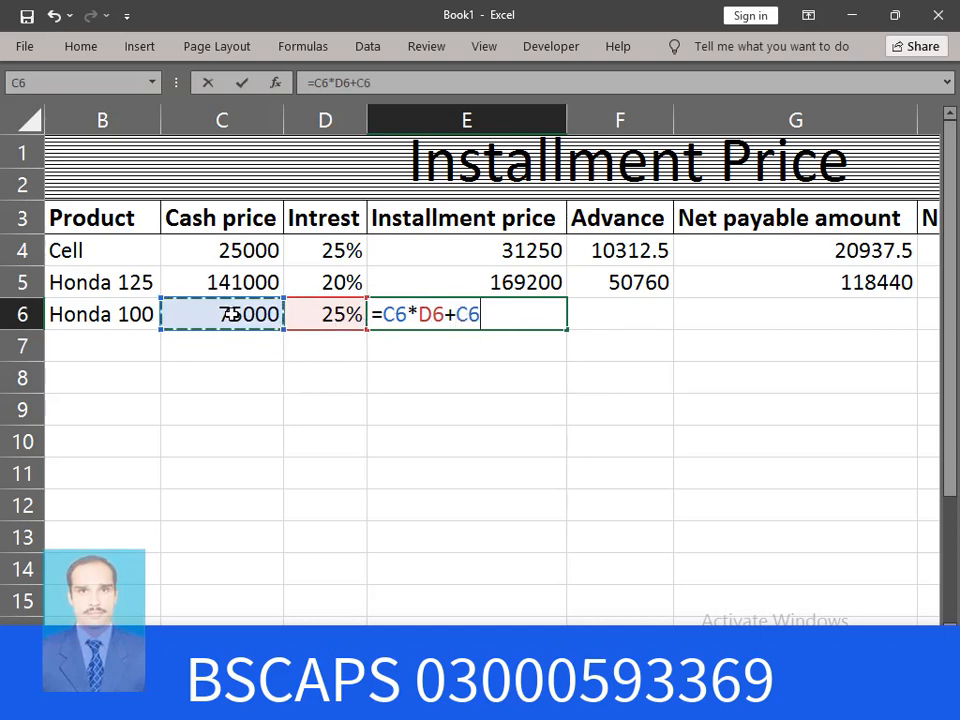
key("Return")
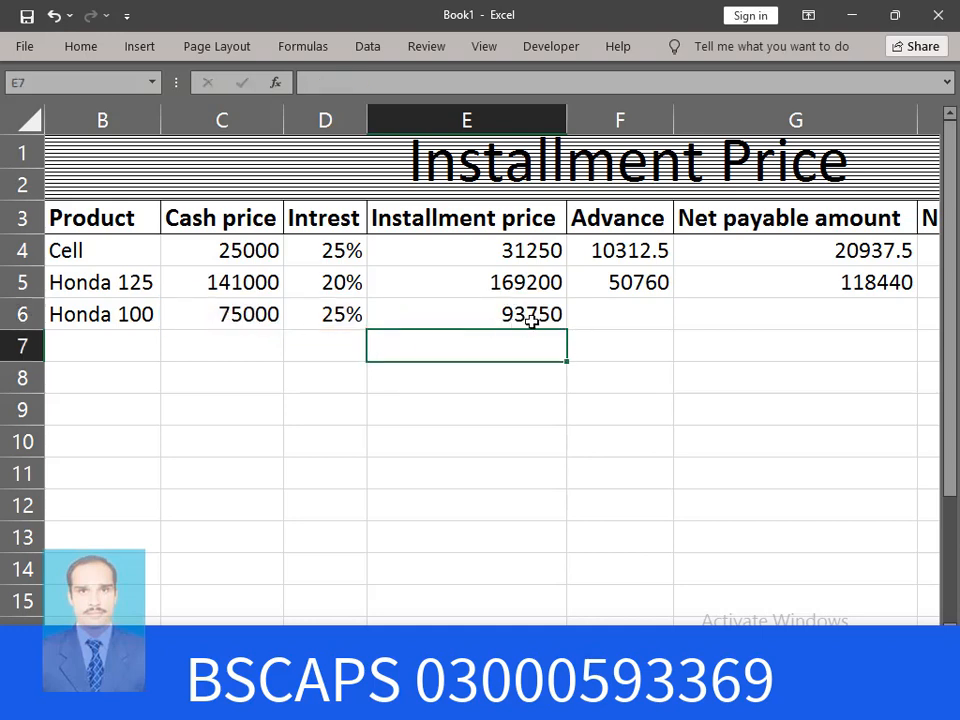
Enter =E6*15% in F6 for Honda 100's advance of 14062.5
left_click(642, 308)
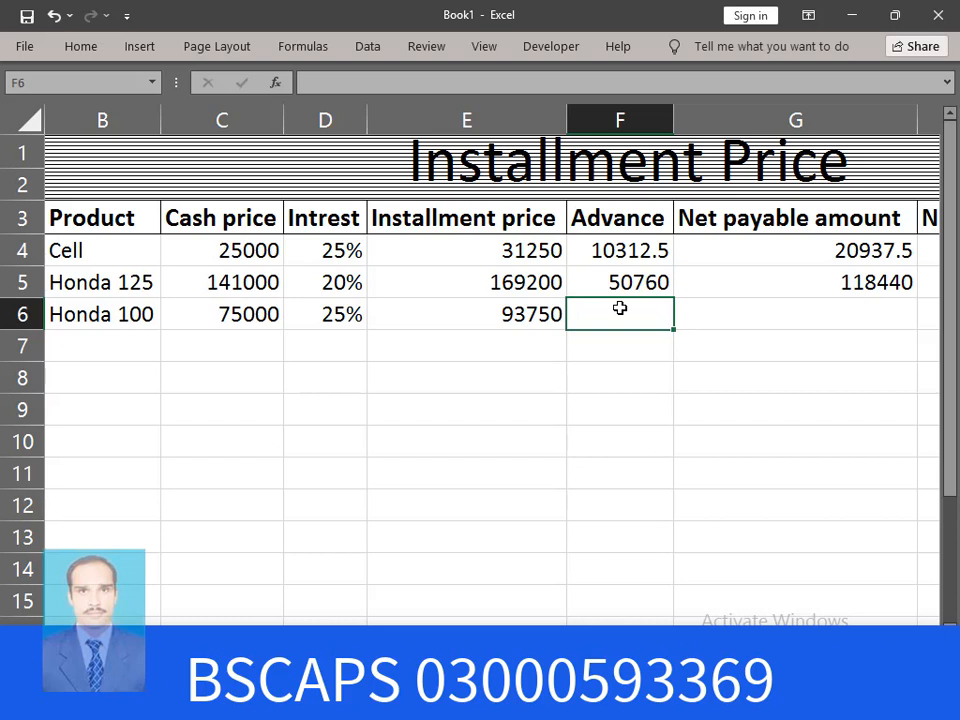
type("=")
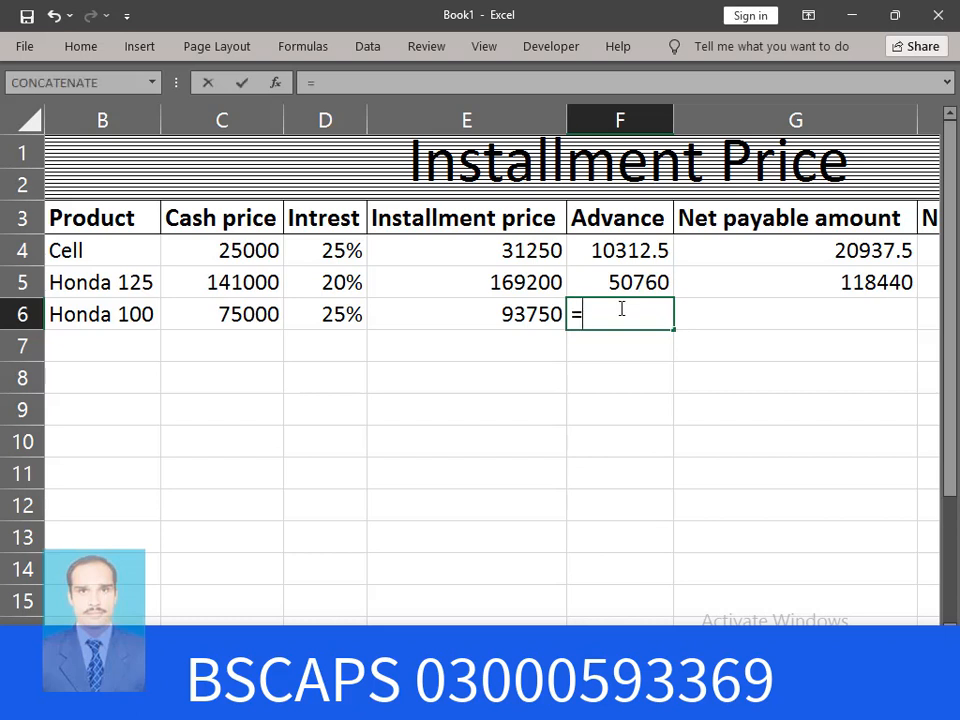
left_click(498, 314)
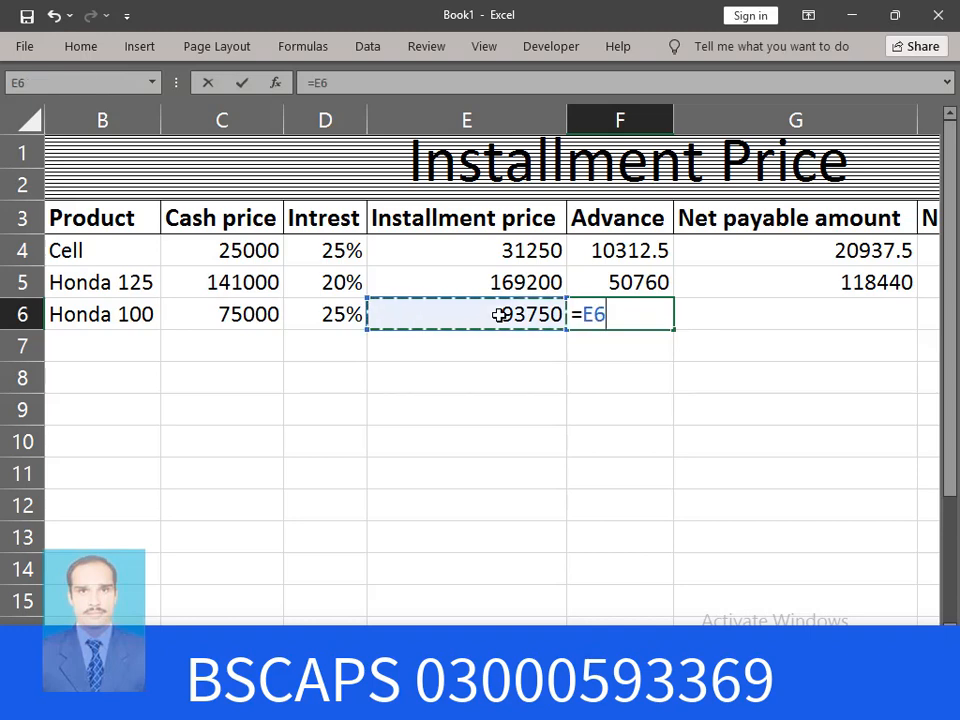
type("*")
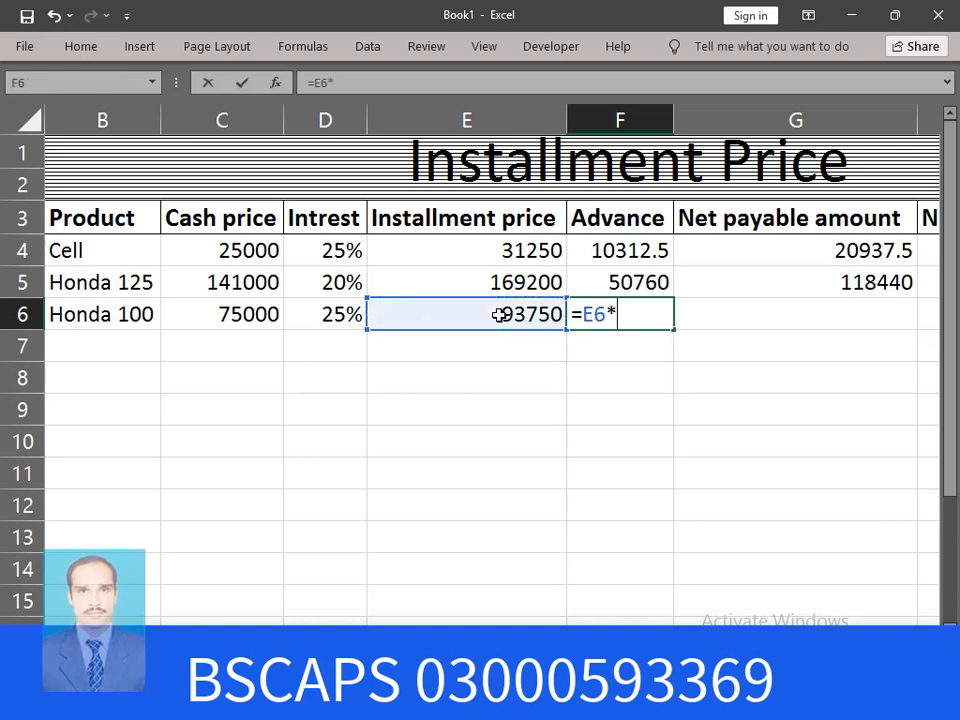
type("15%")
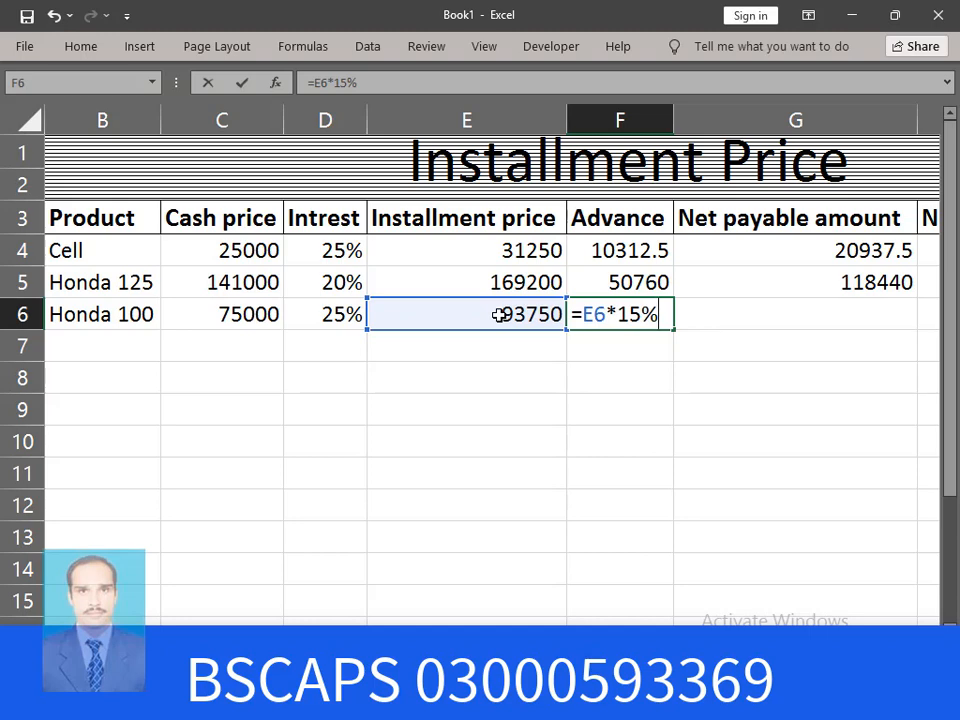
key("Return")
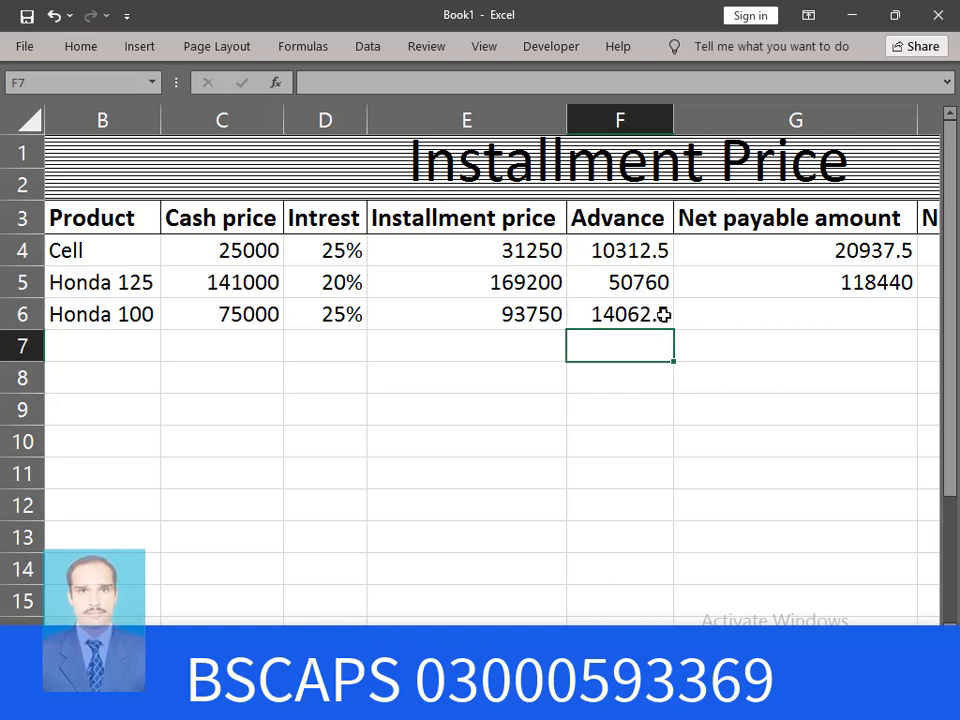
scroll(480, 380, "right", 3)
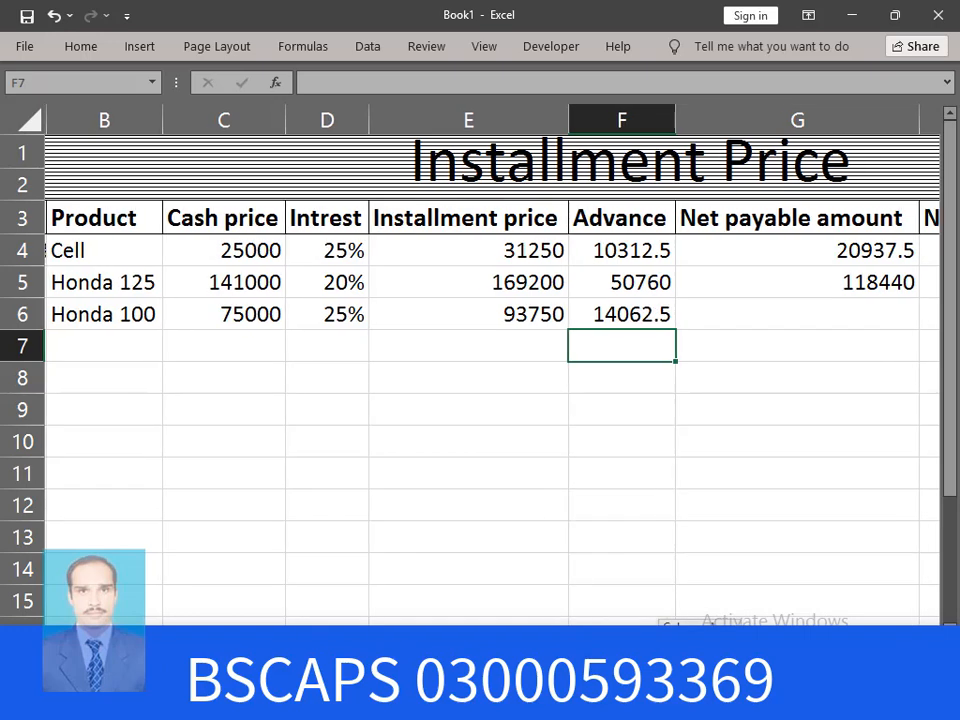
scroll(480, 380, "right", 3)
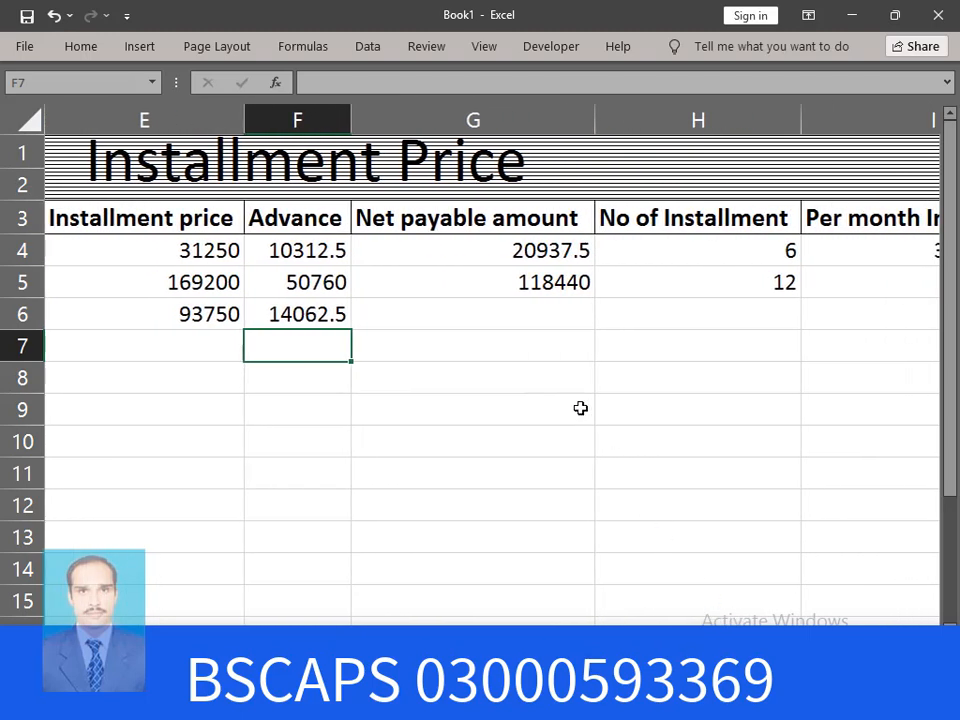
Enter =E6-F6 in G6, giving Honda 100's net payable of 79687.5
left_click(505, 304)
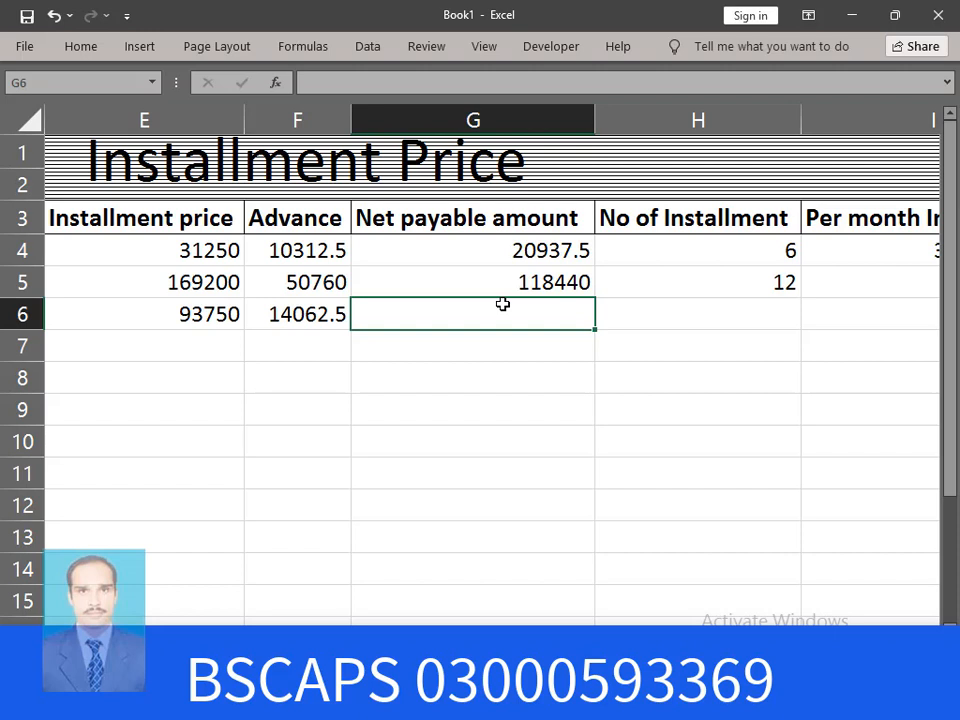
type("=")
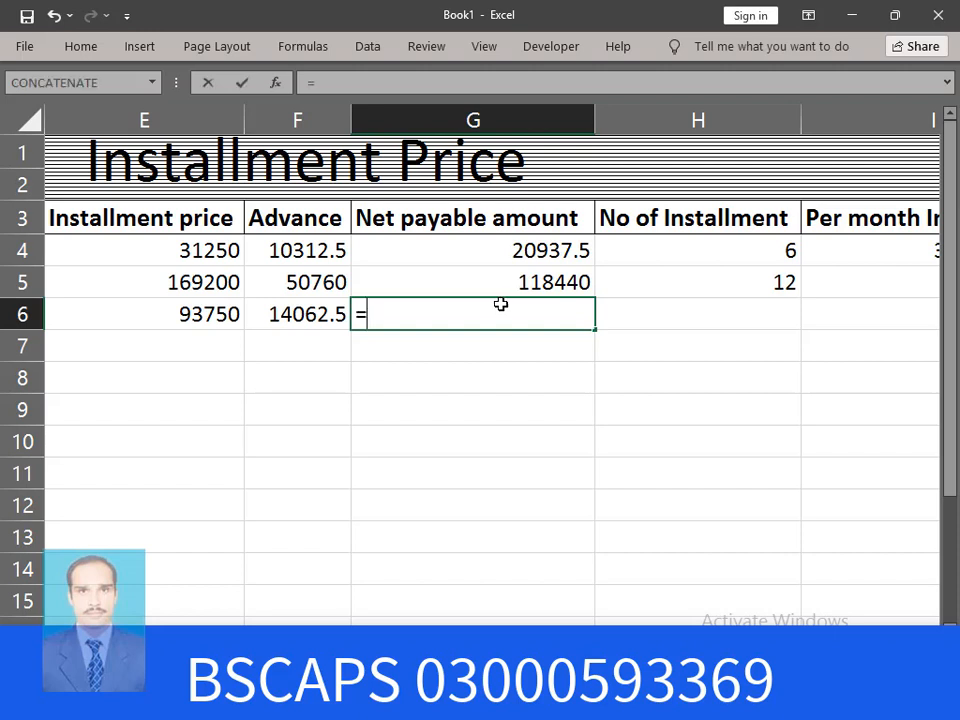
left_click(199, 314)
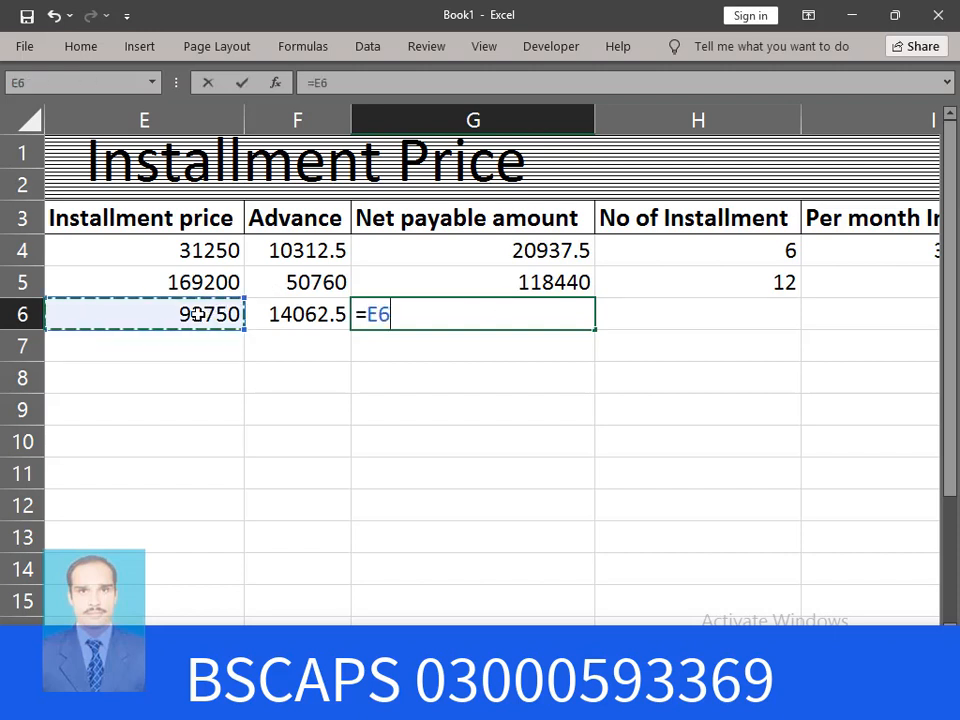
type("-")
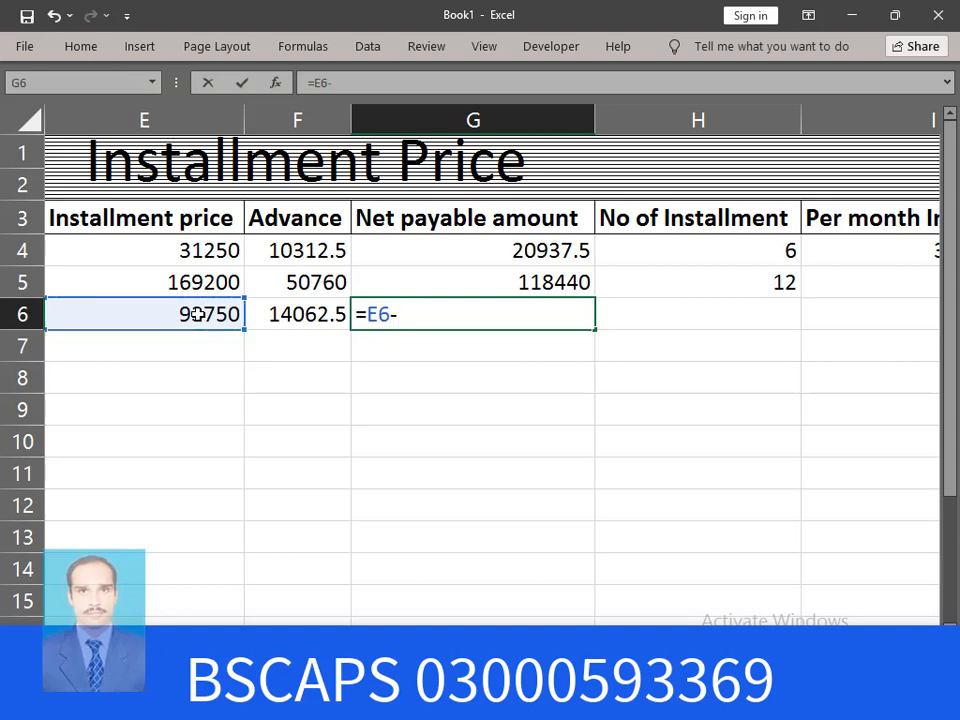
left_click(328, 316)
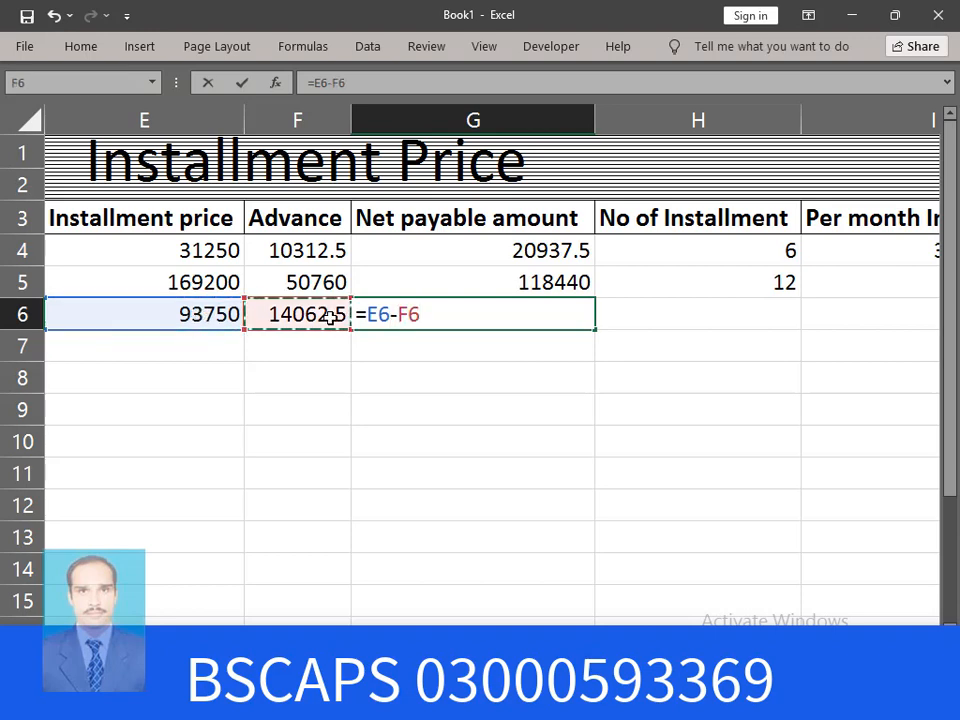
key("Return")
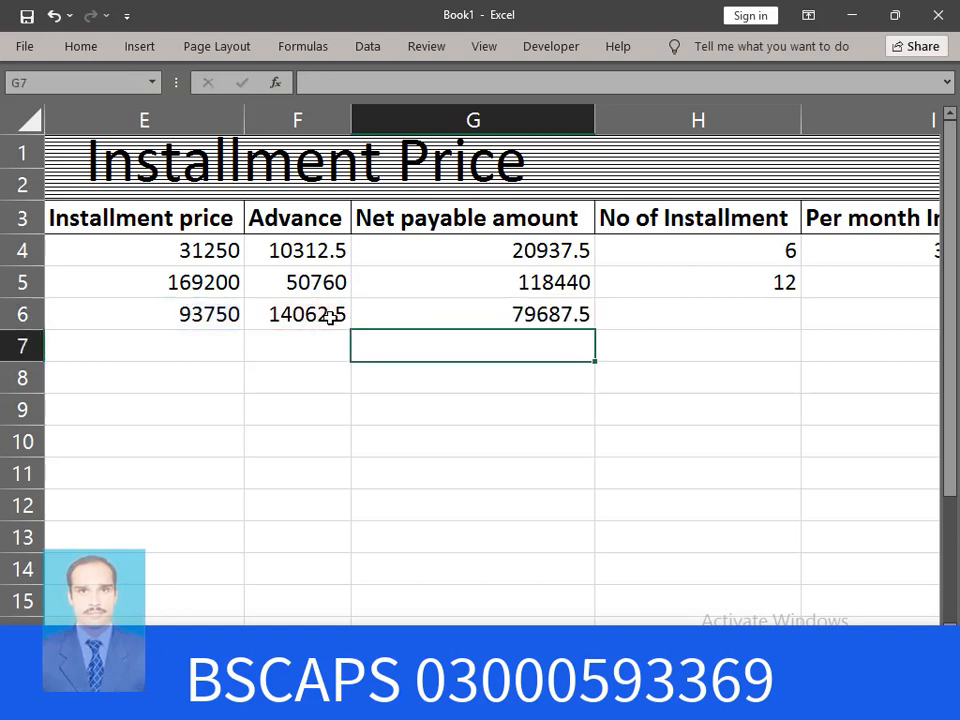
left_click(549, 315)
left_click(752, 316)
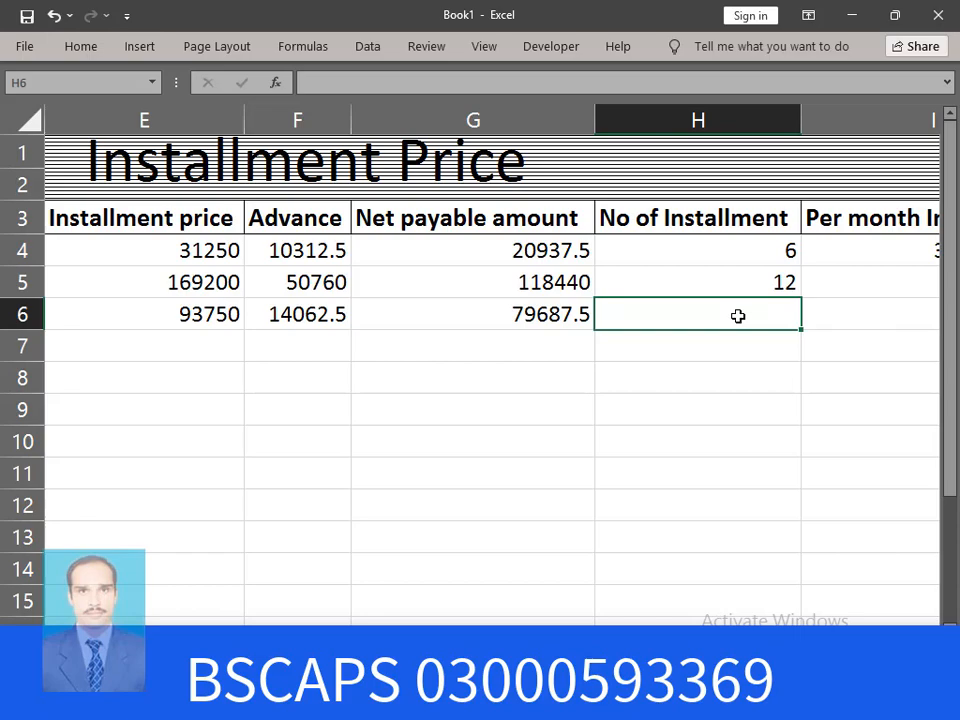
Enter 8 installments in H6 and =G6/H6 in I6, giving 9960.9375 per month
type("8")
key("Return")
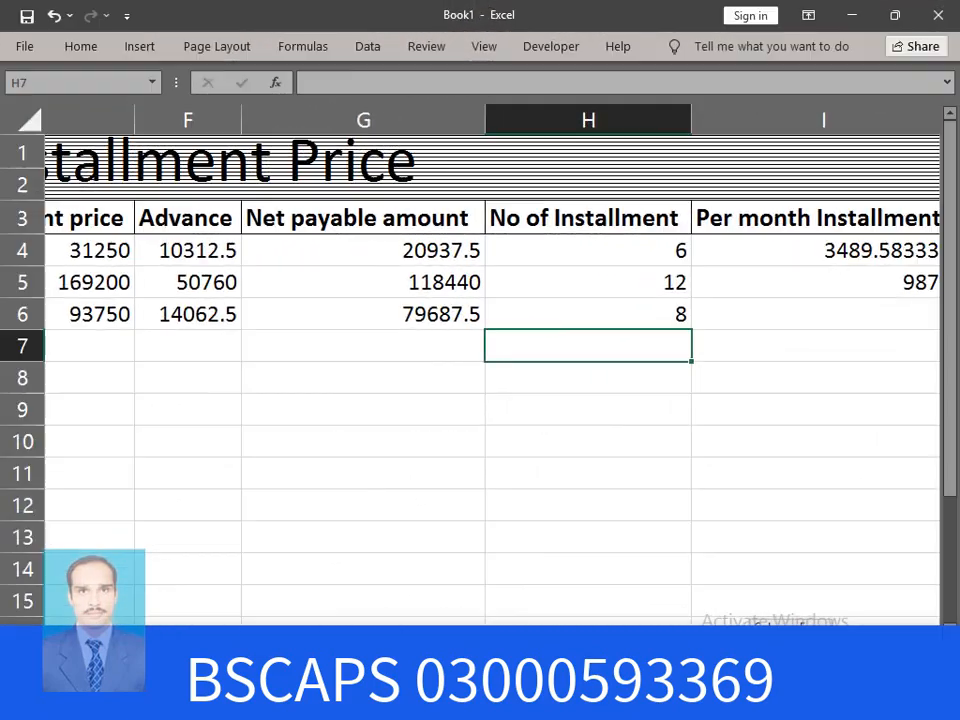
scroll(490, 370, "right", 2)
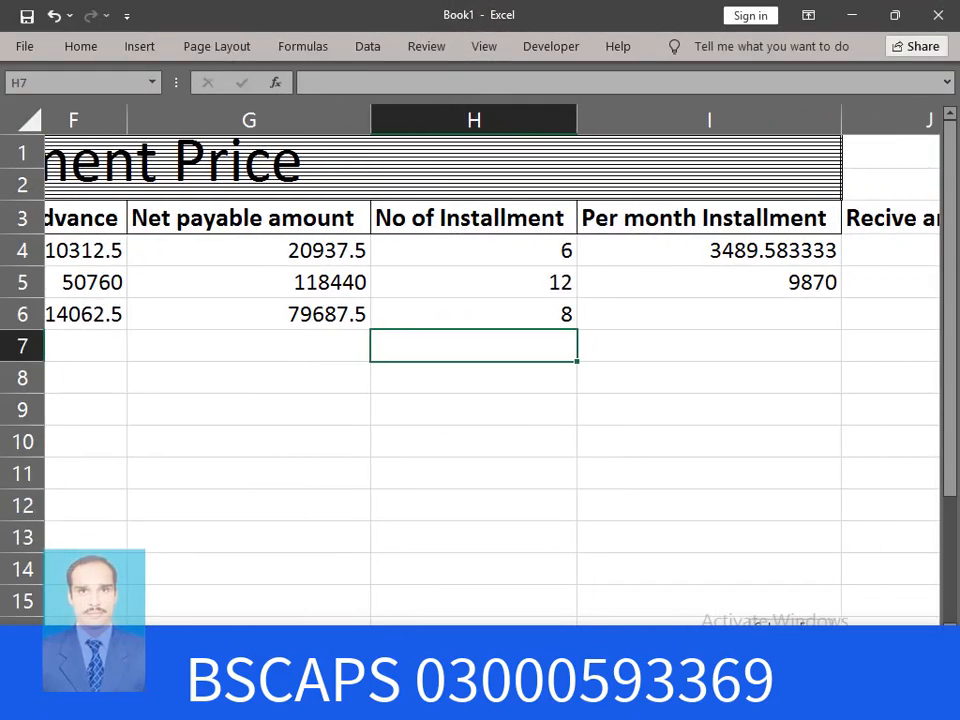
scroll(490, 370, "right", 2)
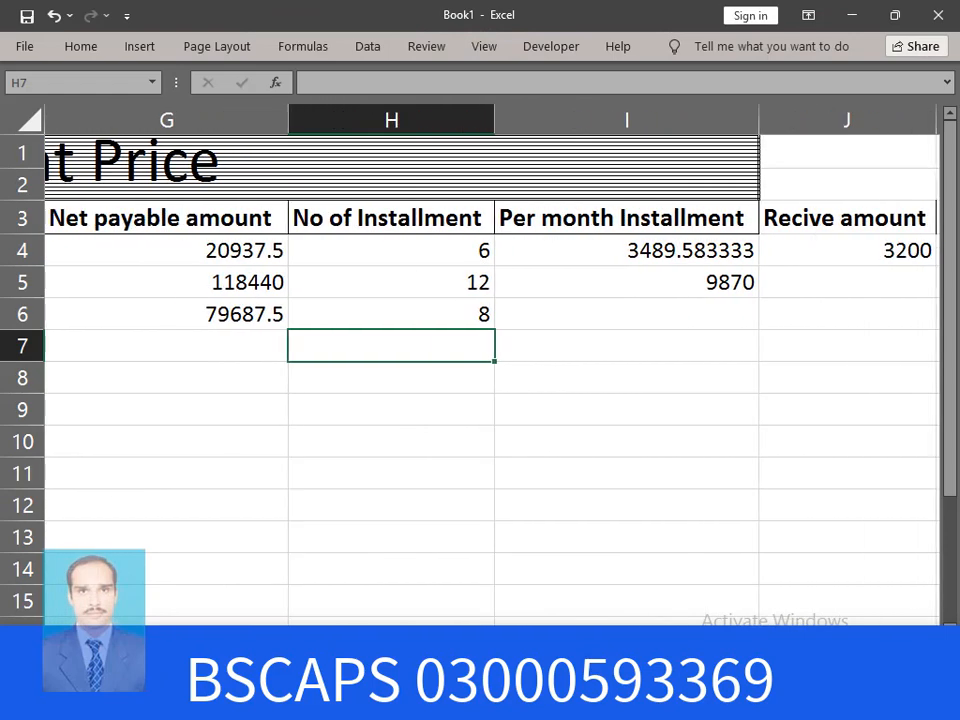
left_click(669, 314)
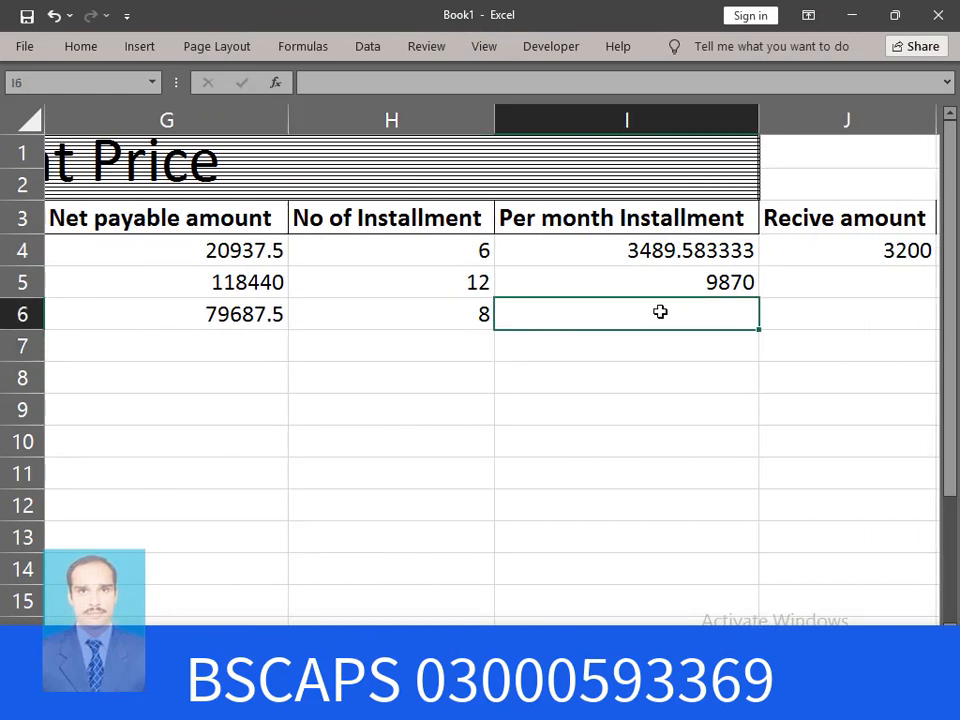
type("=")
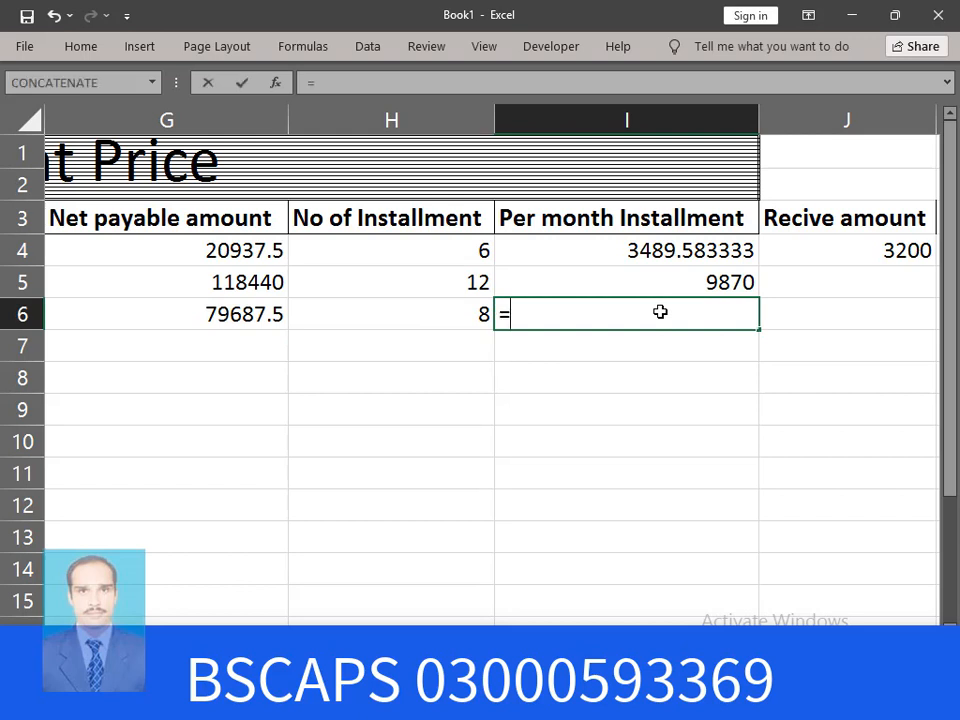
left_click(228, 314)
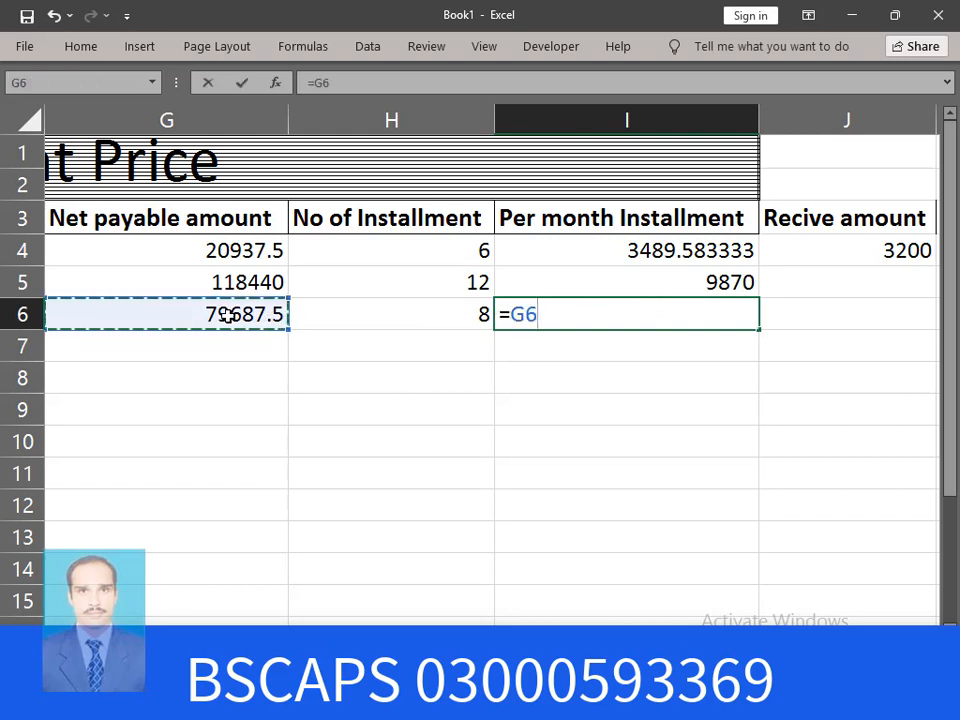
type("/")
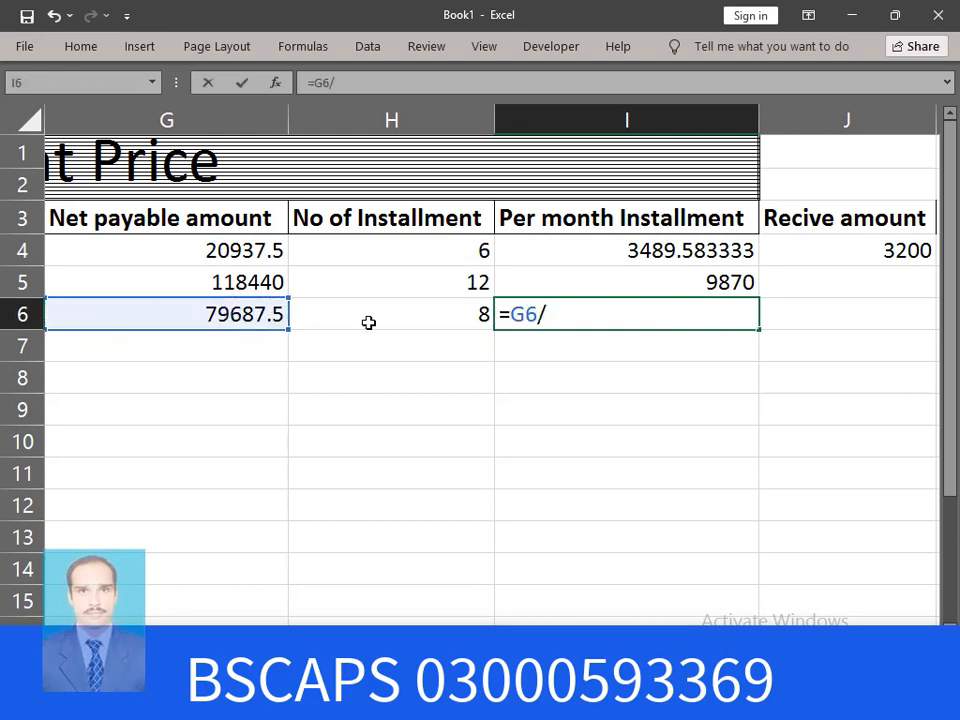
left_click(455, 320)
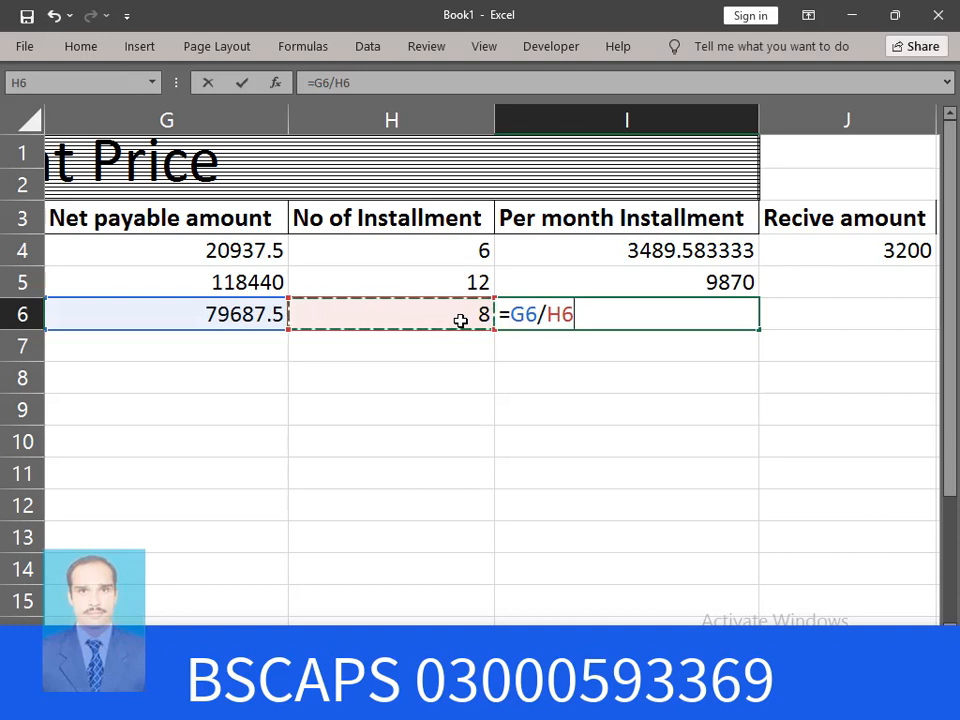
key("Return")
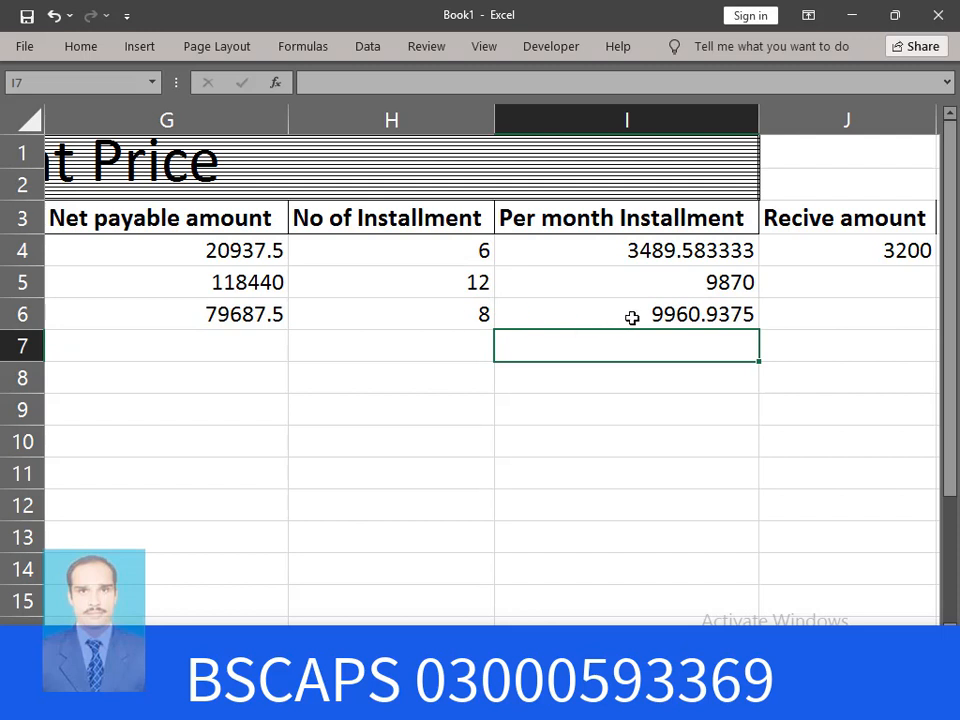
Display I6's monthly installment with no decimal places, showing 9961
left_click(712, 314)
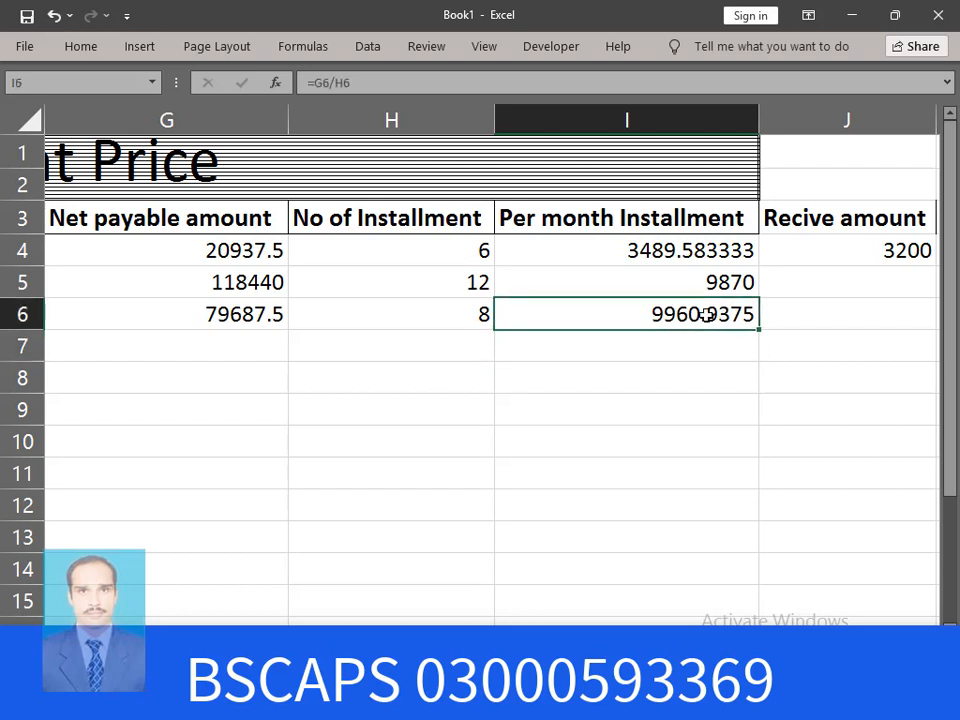
left_click(82, 50)
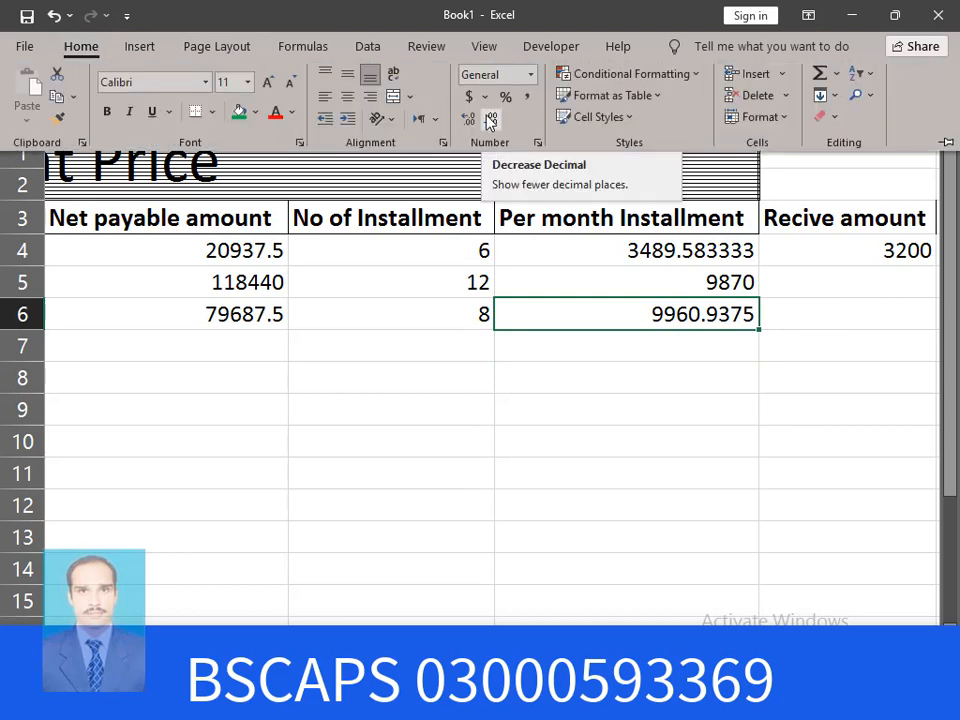
left_click(490, 121)
left_click(490, 121)
left_click(490, 121)
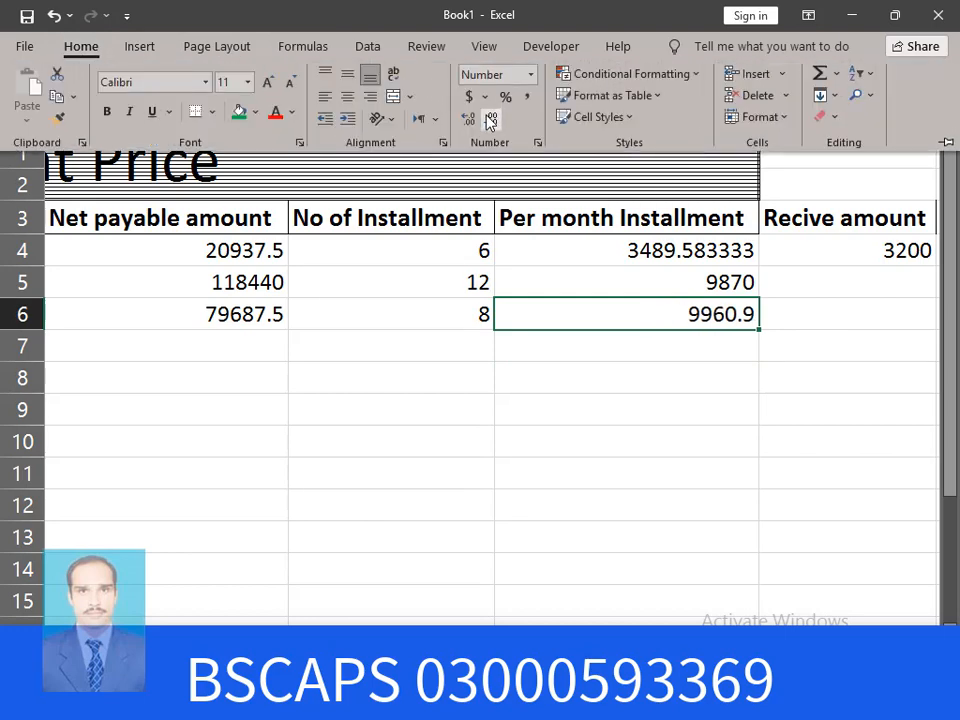
left_click(490, 121)
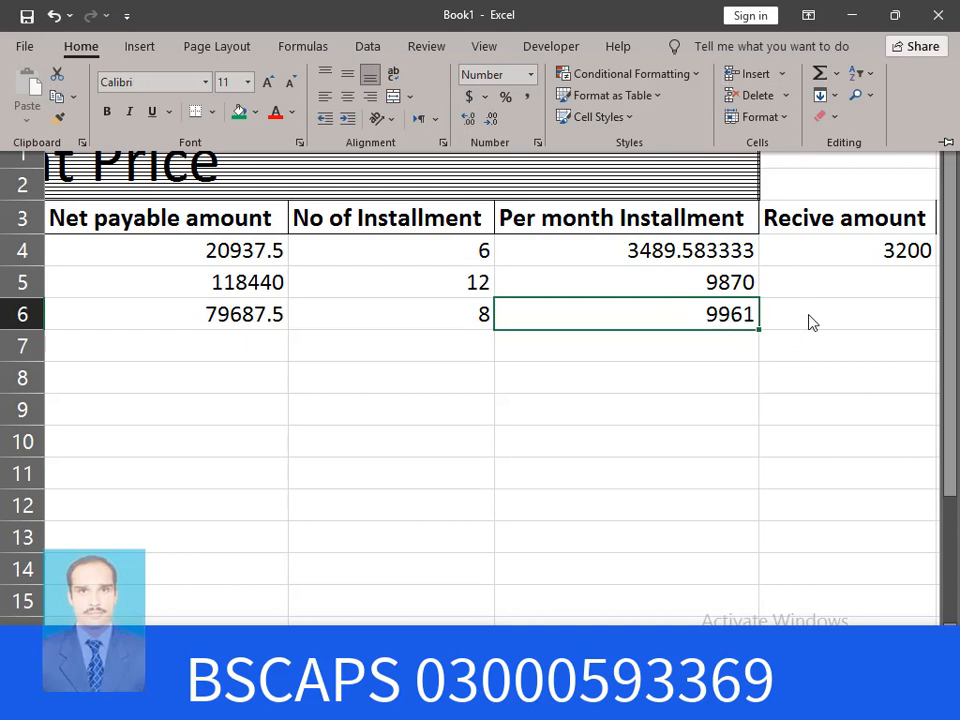
left_click(834, 316)
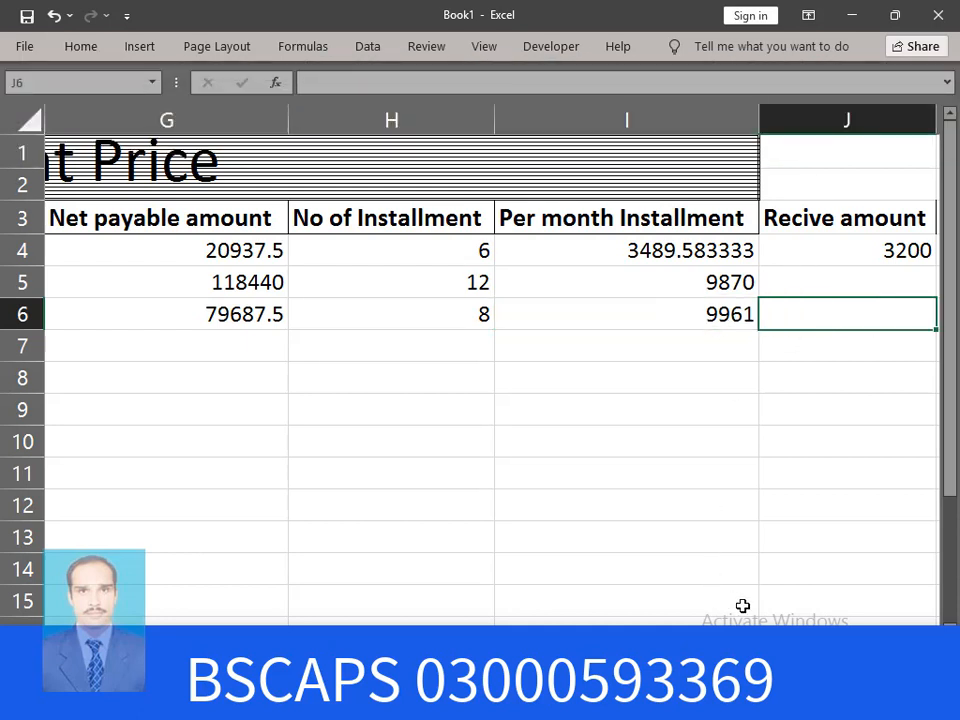
Replace the stray entry in J6 with a received amount of 9961
scroll(490, 380, "right", 3)
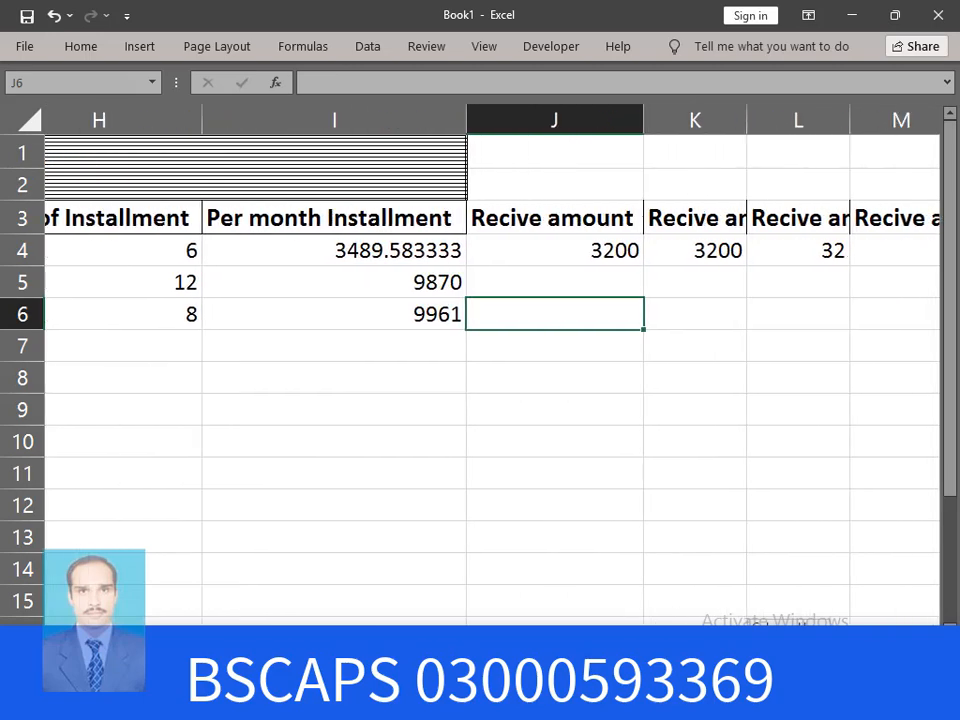
scroll(503, 320, "left", 1)
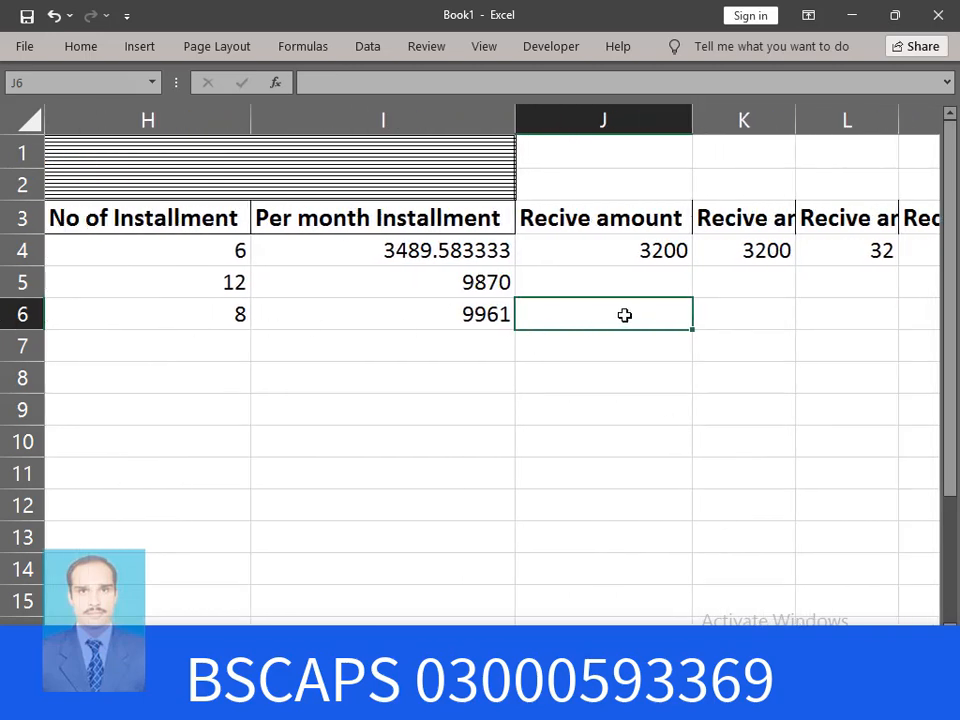
type("1")
key("Tab")
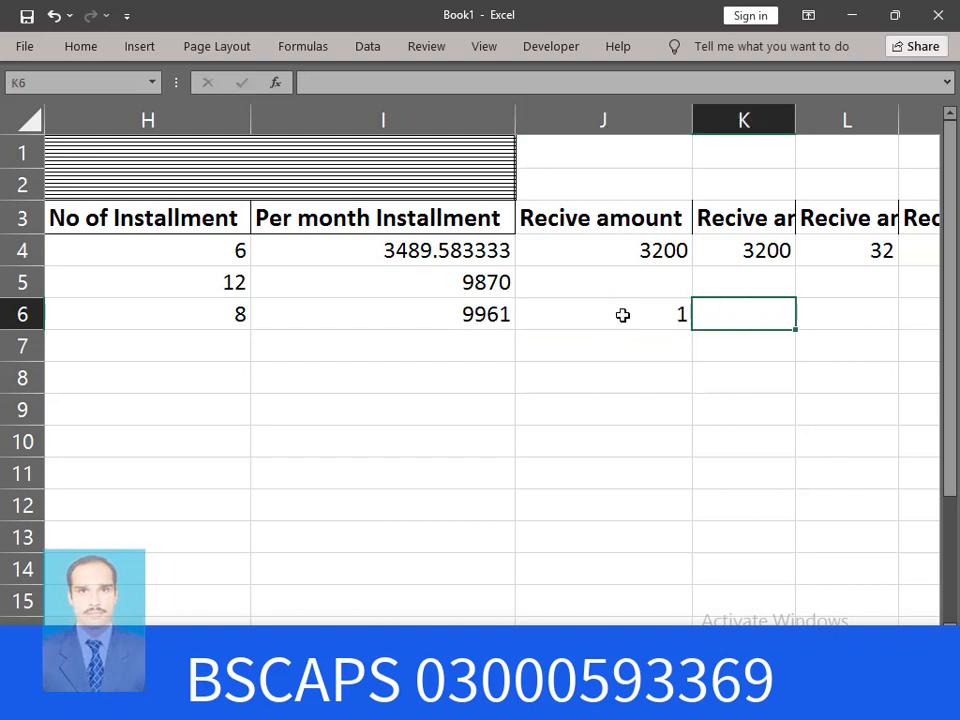
left_click(622, 315)
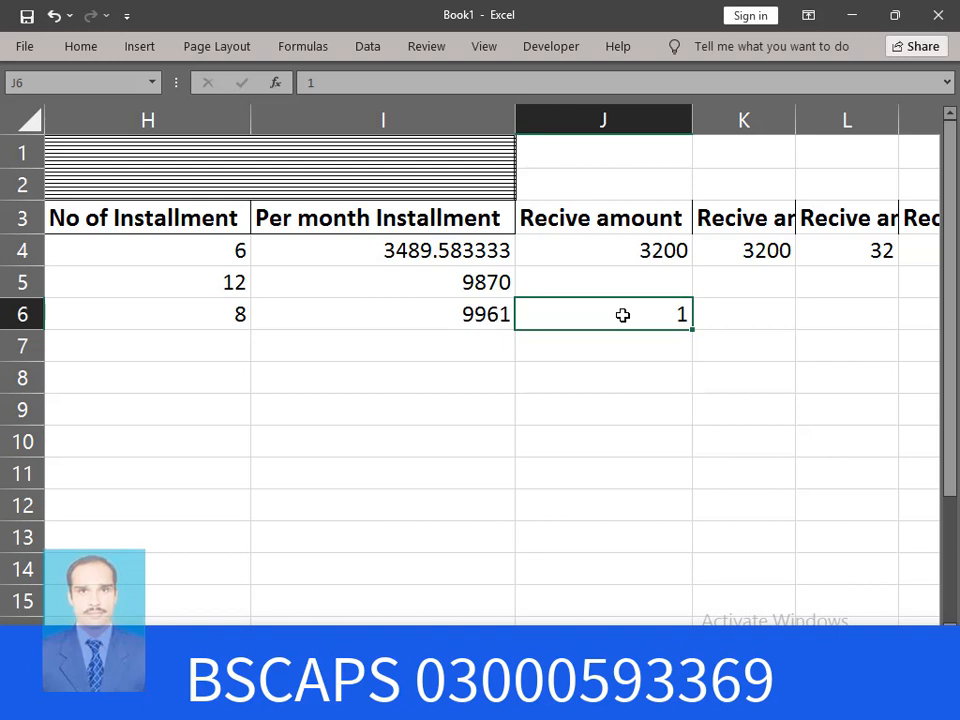
key("Delete")
type("99")
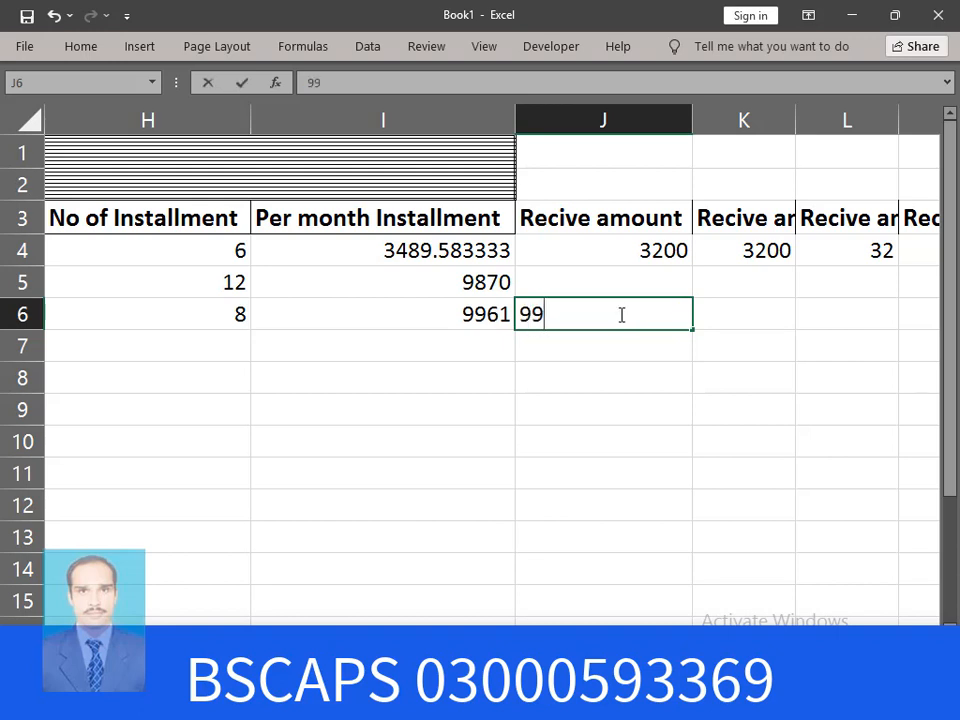
type("61")
key("Tab")
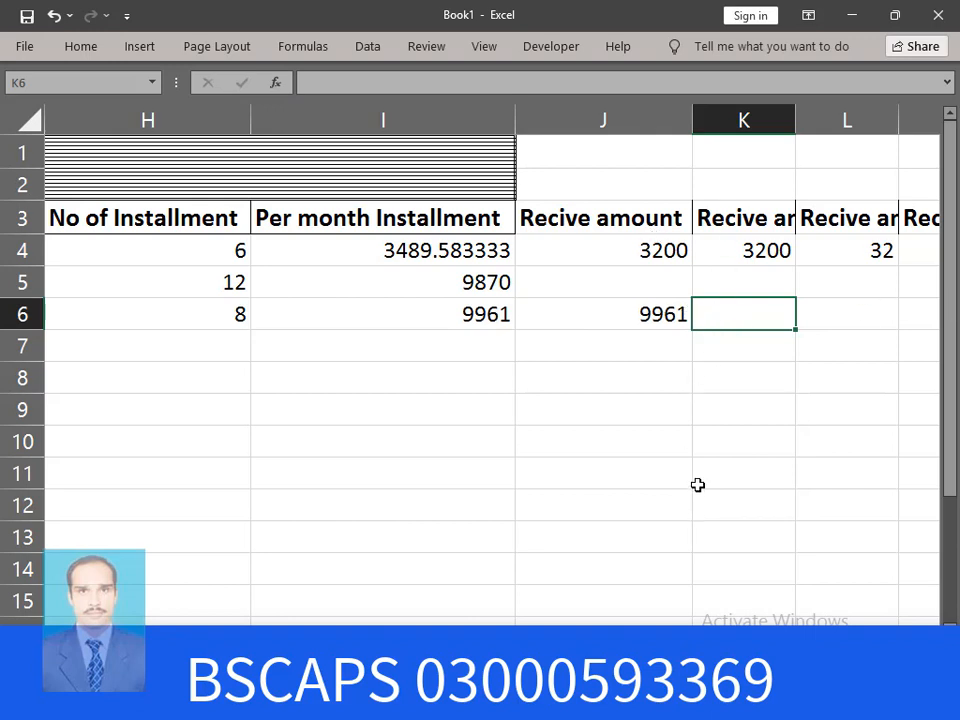
Start payment row 12 with the CNIC copied from A6, the customer's name and today's date
scroll(90, 359, "left", 5)
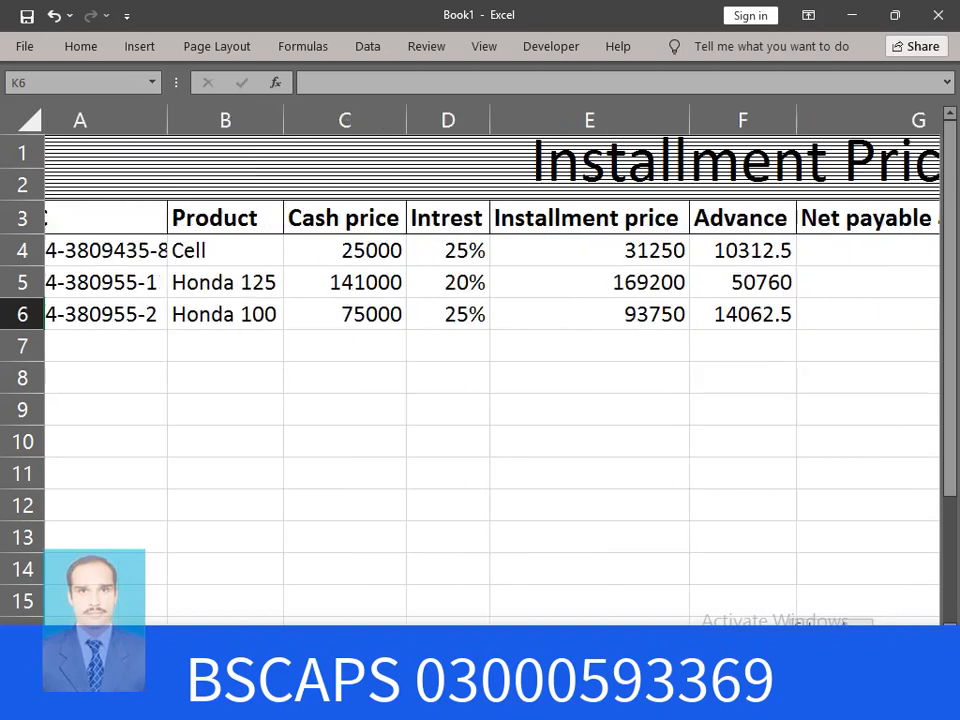
left_click(124, 313)
right_click(124, 313)
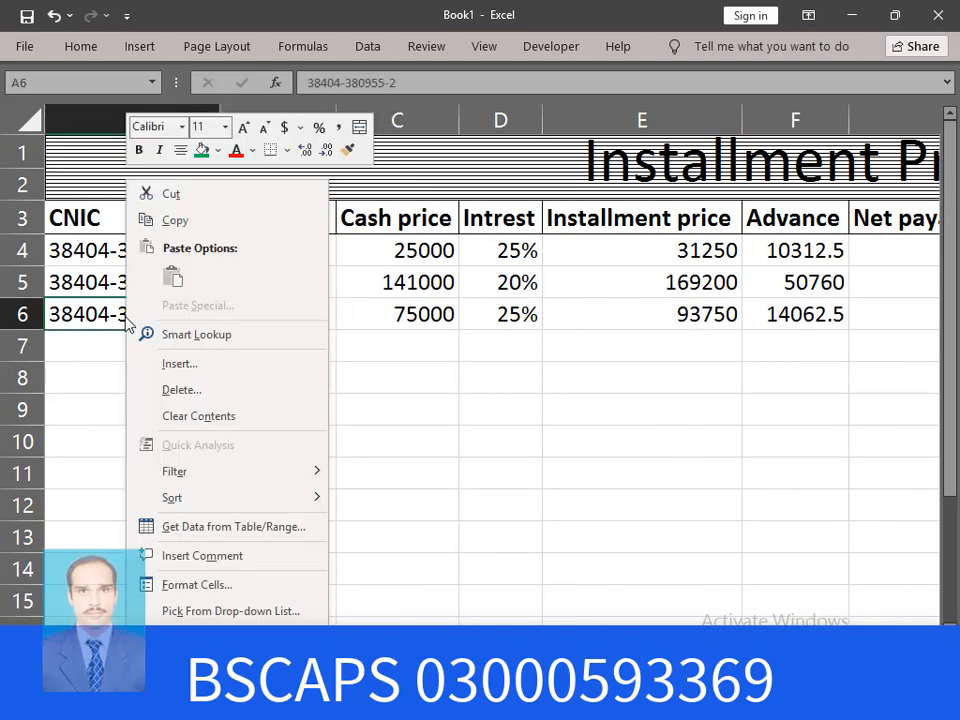
left_click(189, 225)
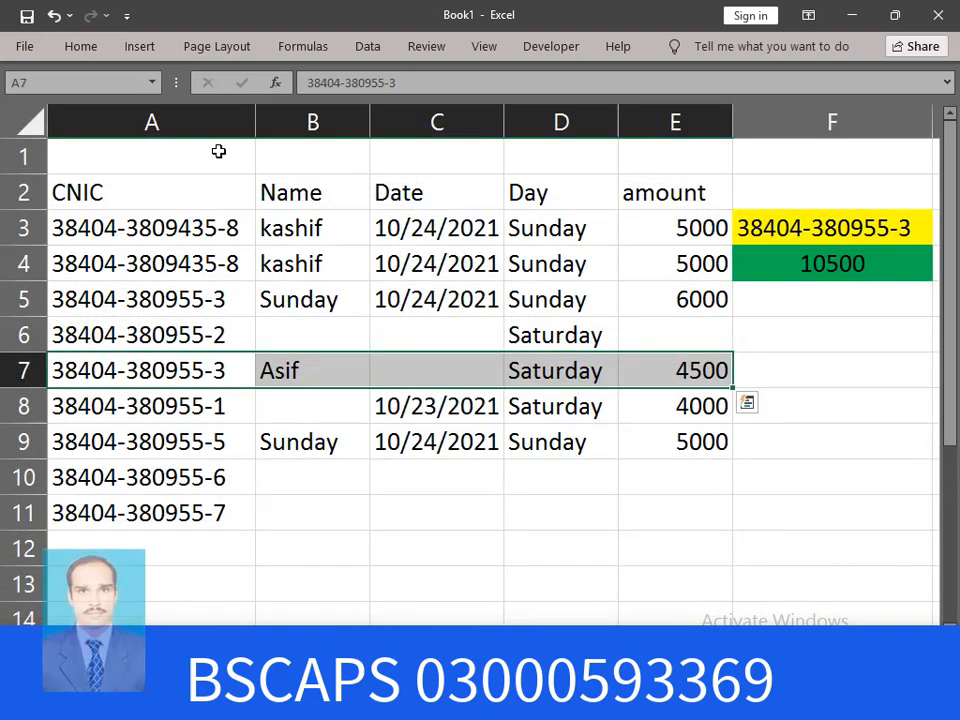
left_click(128, 542)
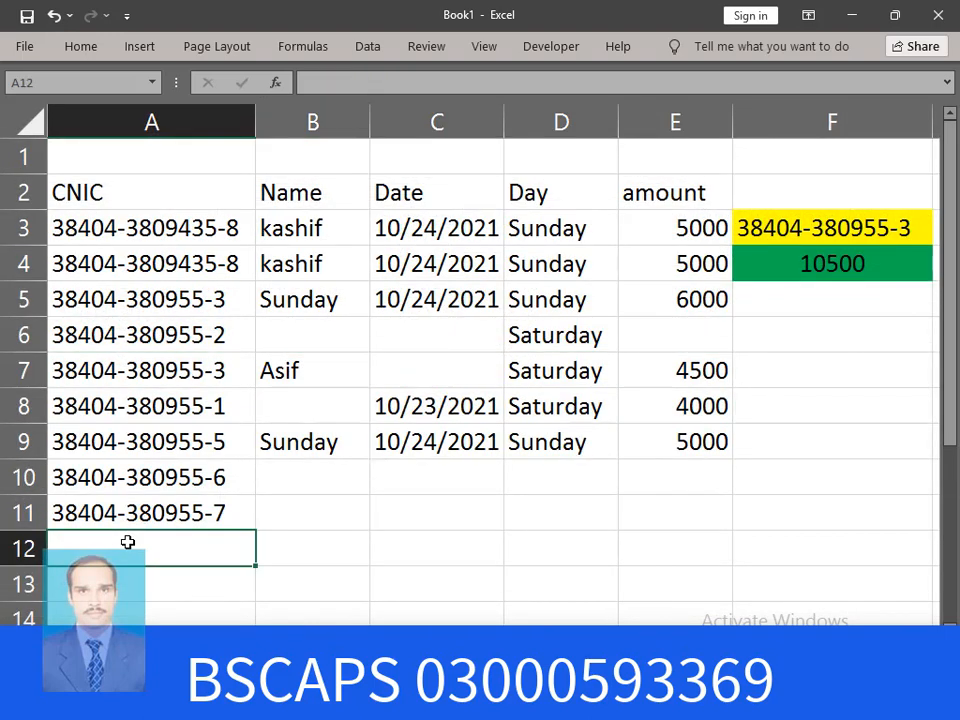
key("ctrl+v")
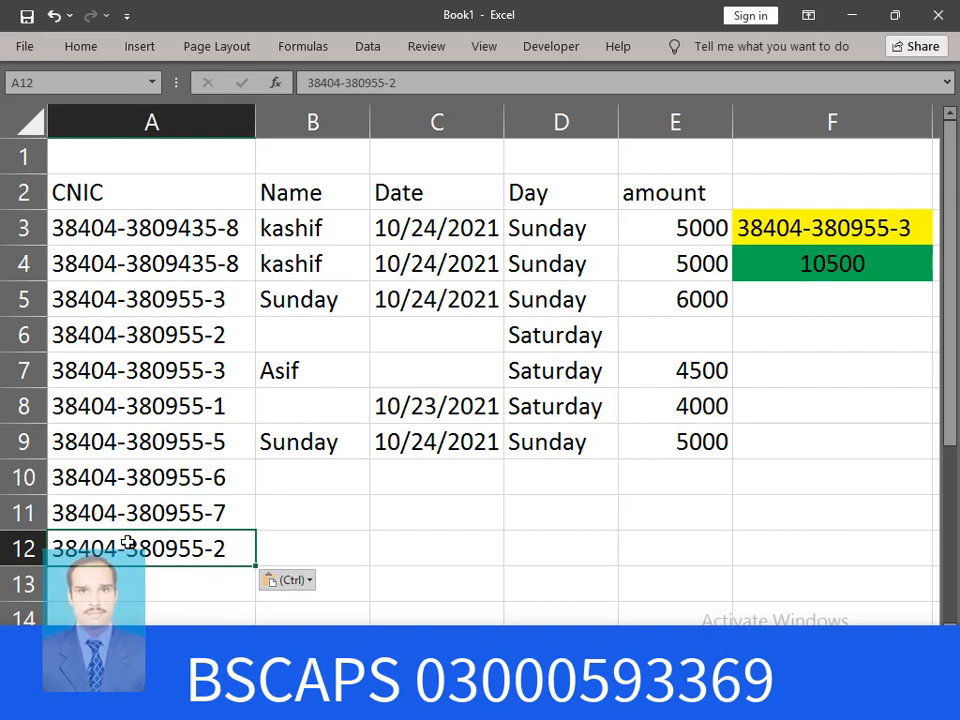
left_click(302, 548)
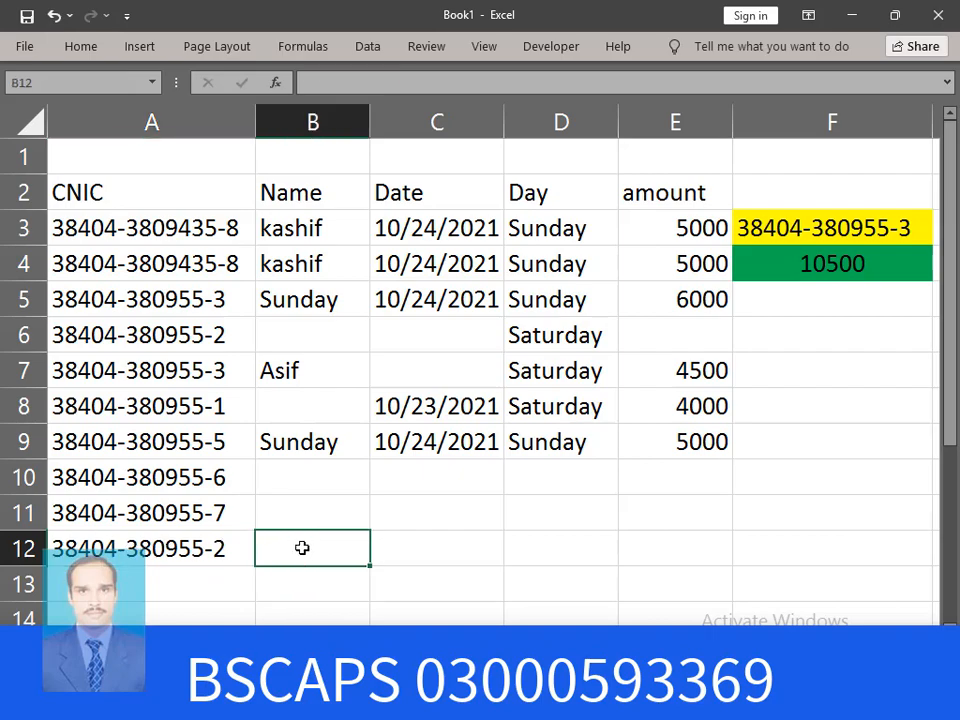
type("k")
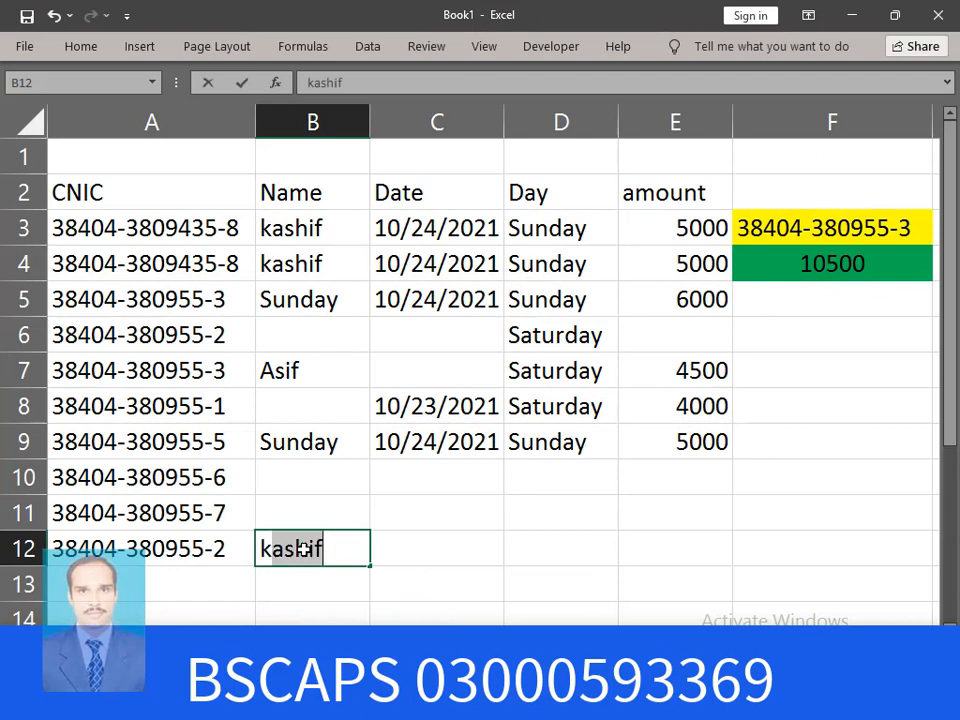
type("han")
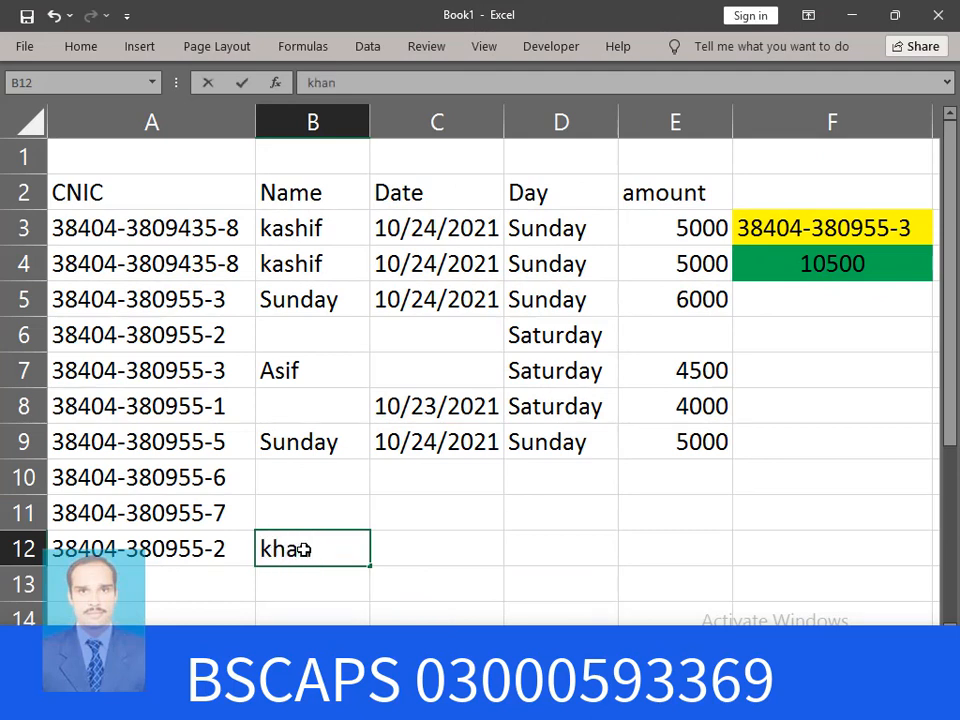
key("Tab")
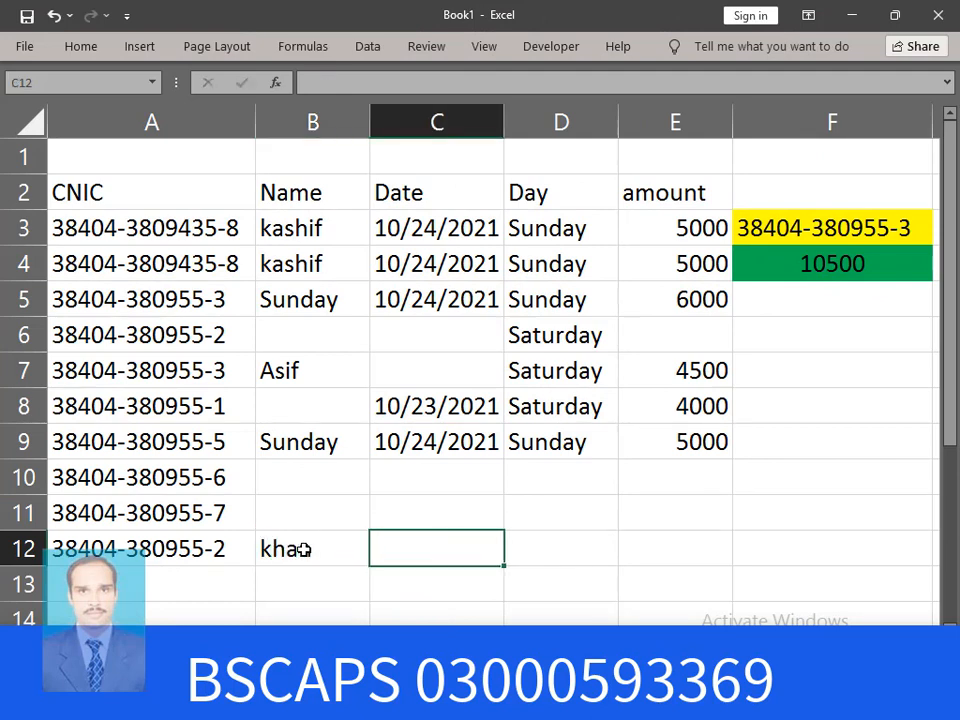
key("ctrl+semicolon")
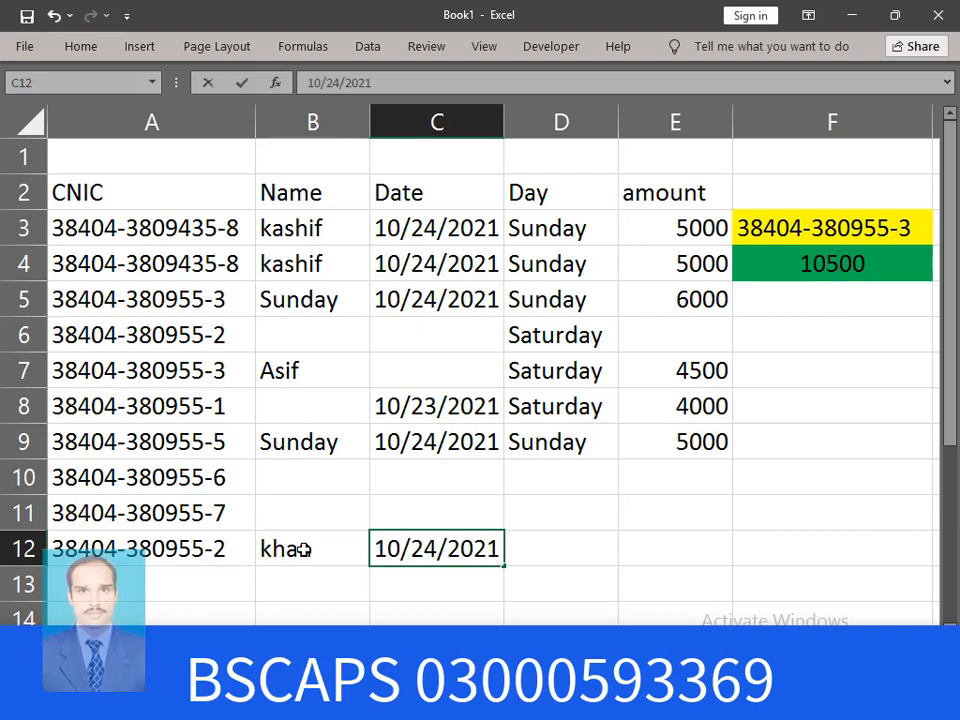
key("Tab")
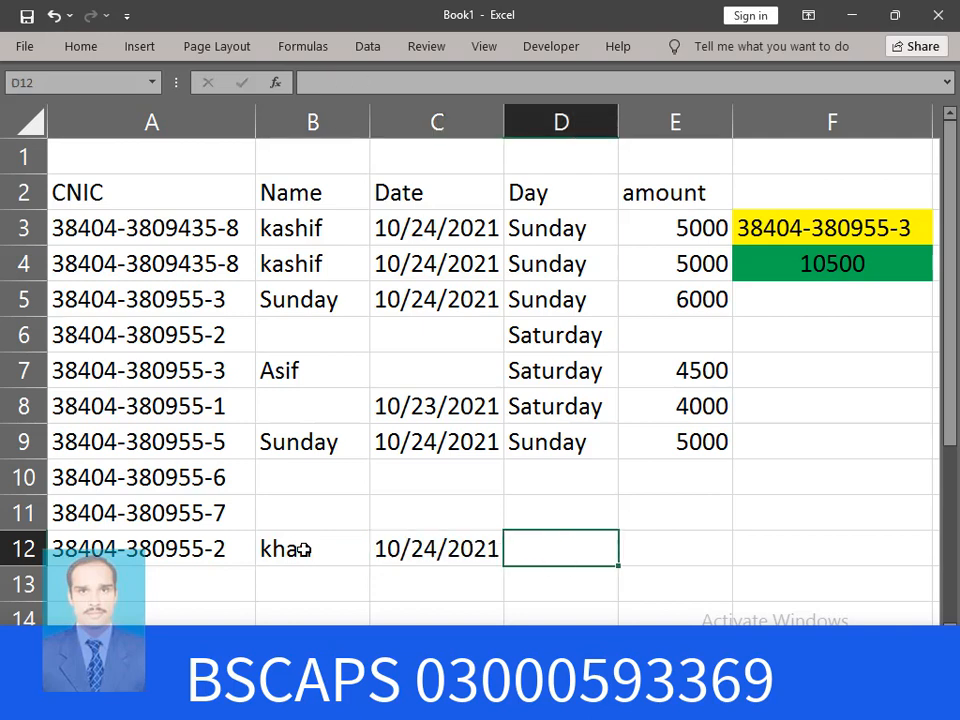
Enter =TEXT(C12,"DDDD") in D12 to show Sunday, and 9961 as the amount in E12
type("=")
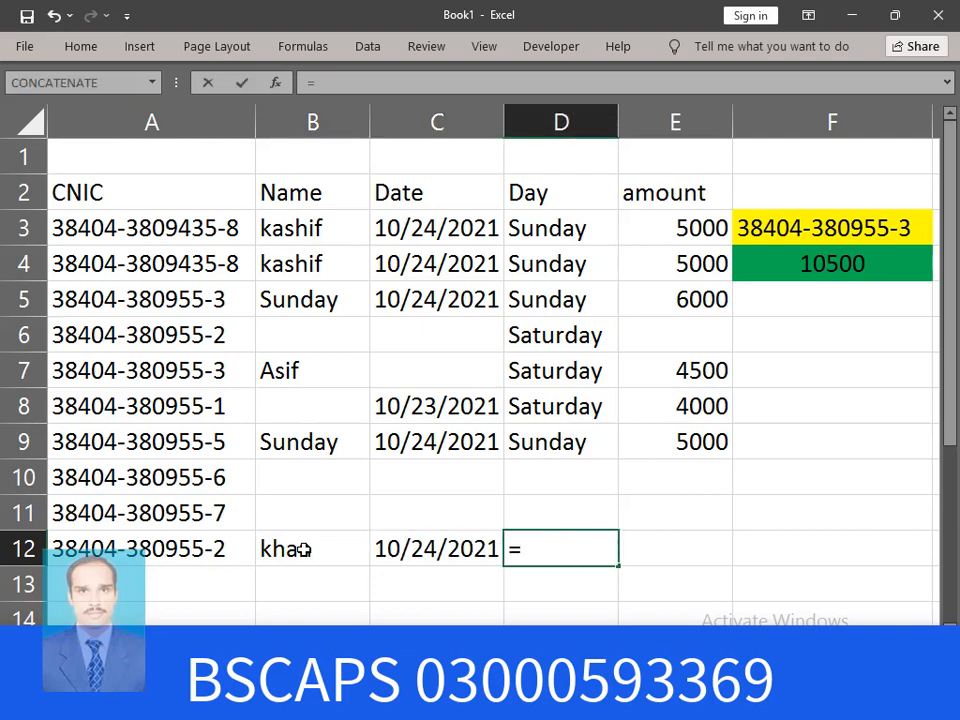
type("text")
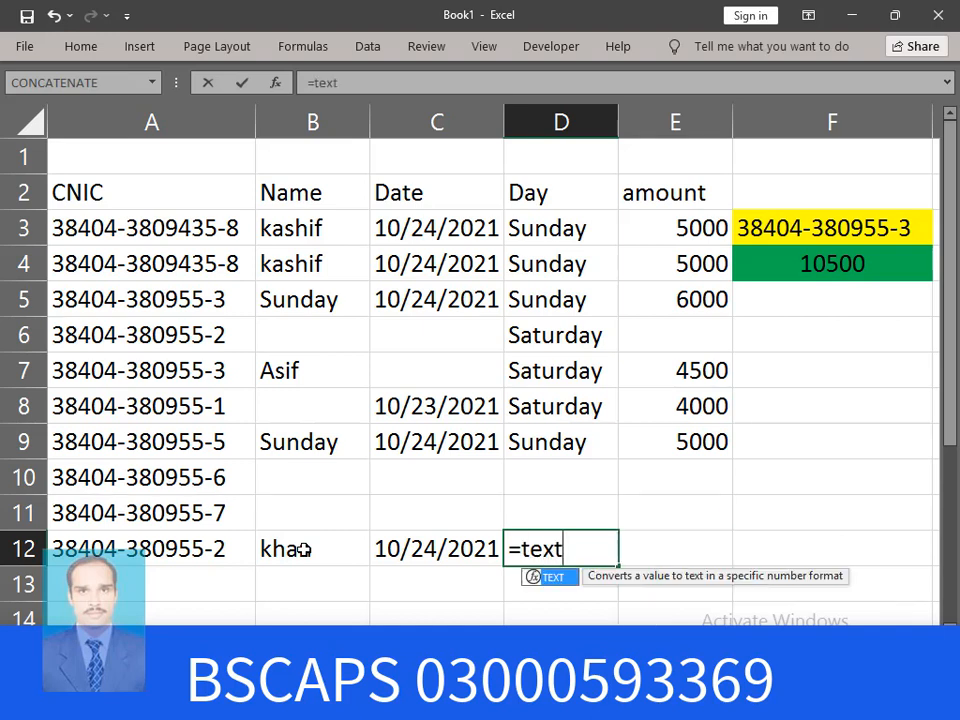
key("Tab")
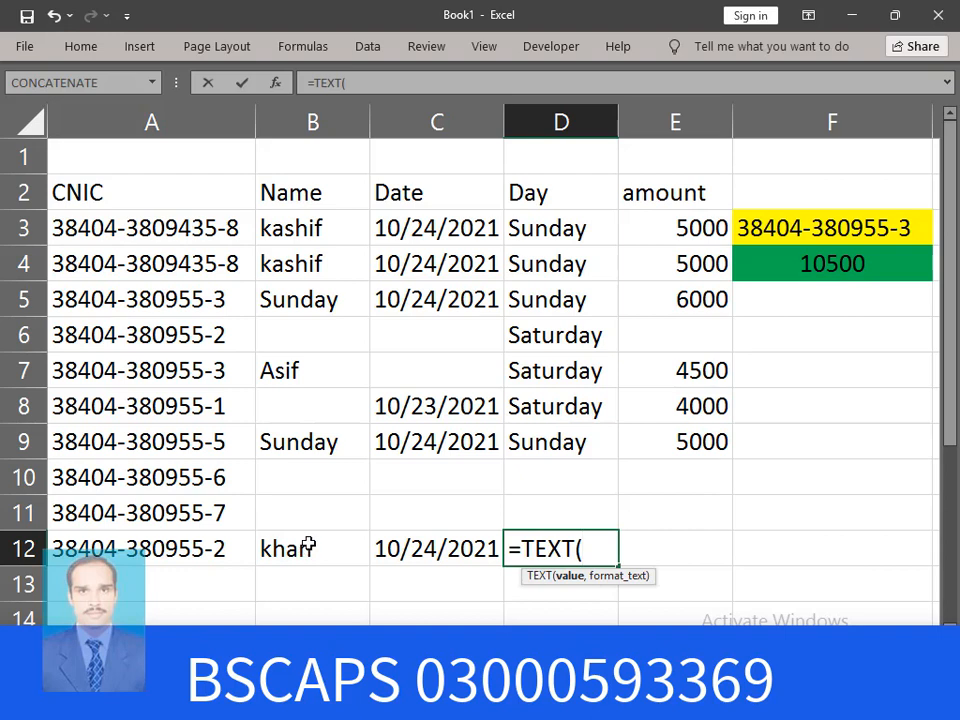
left_click(439, 550)
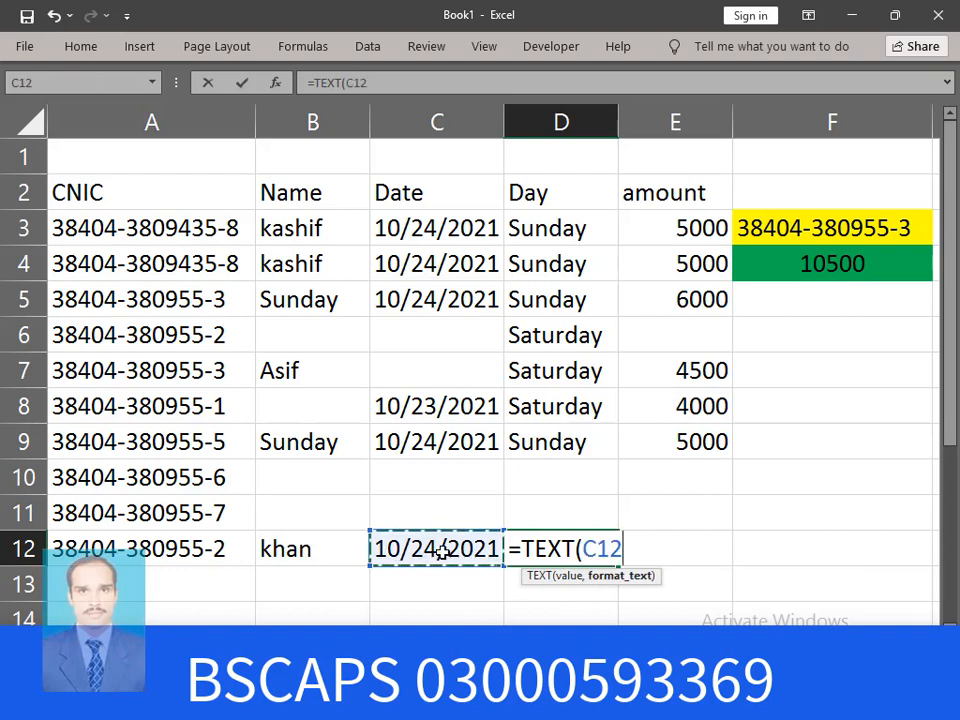
type(",\"")
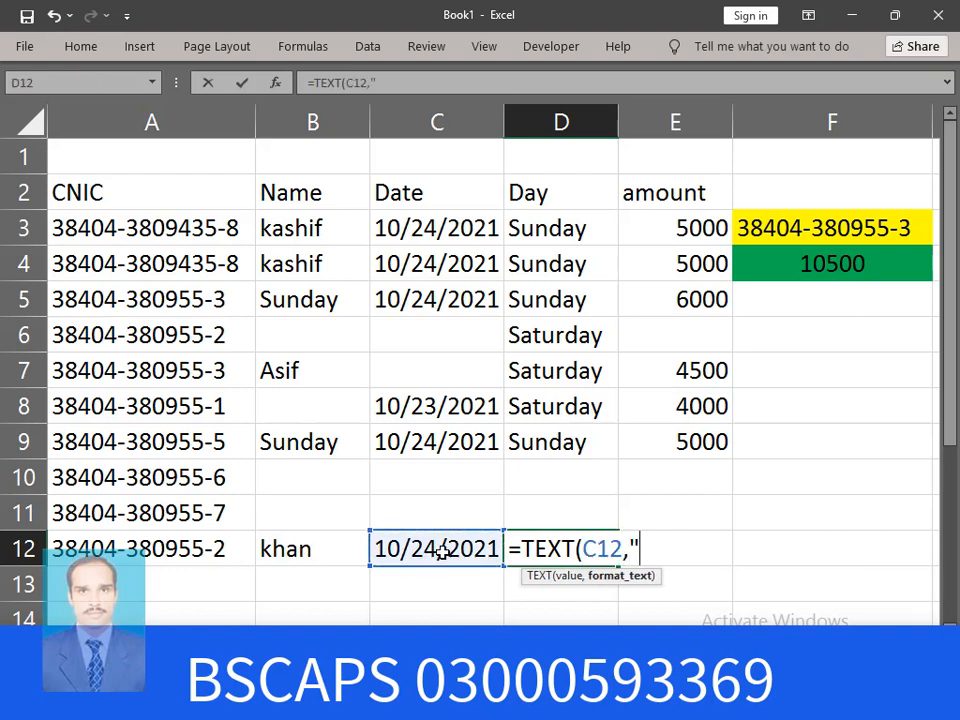
type("DDDD")
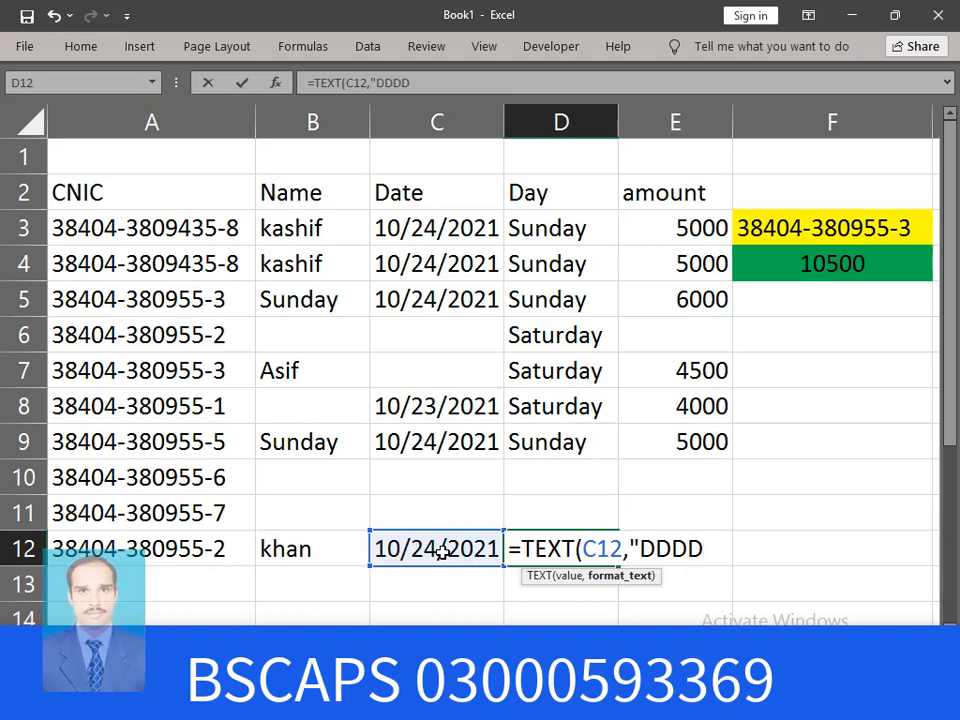
type("\")")
key("Return")
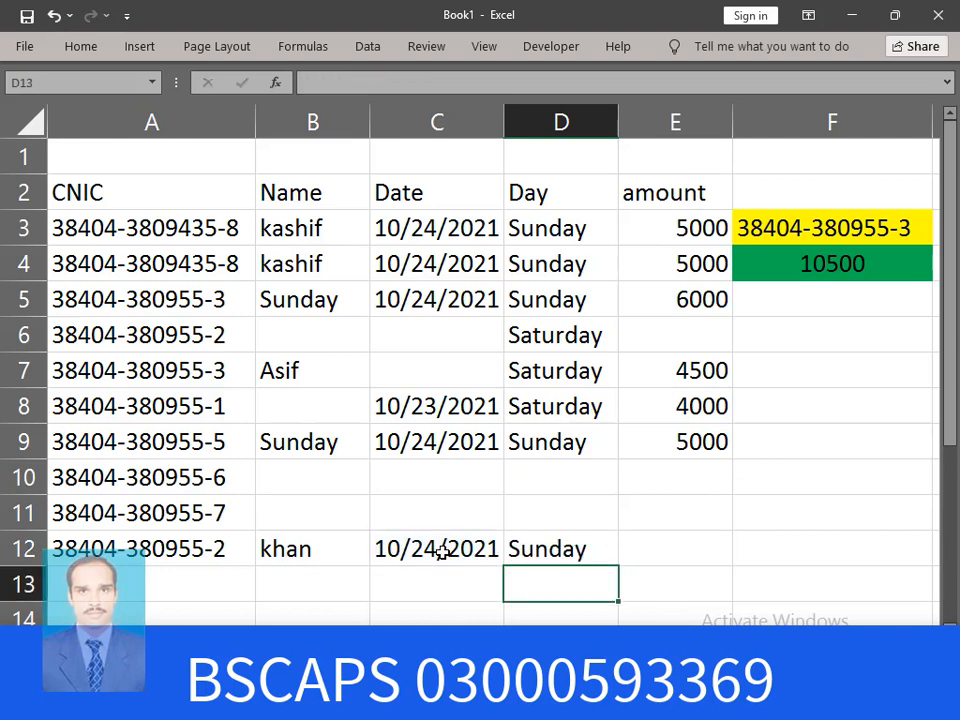
left_click(683, 540)
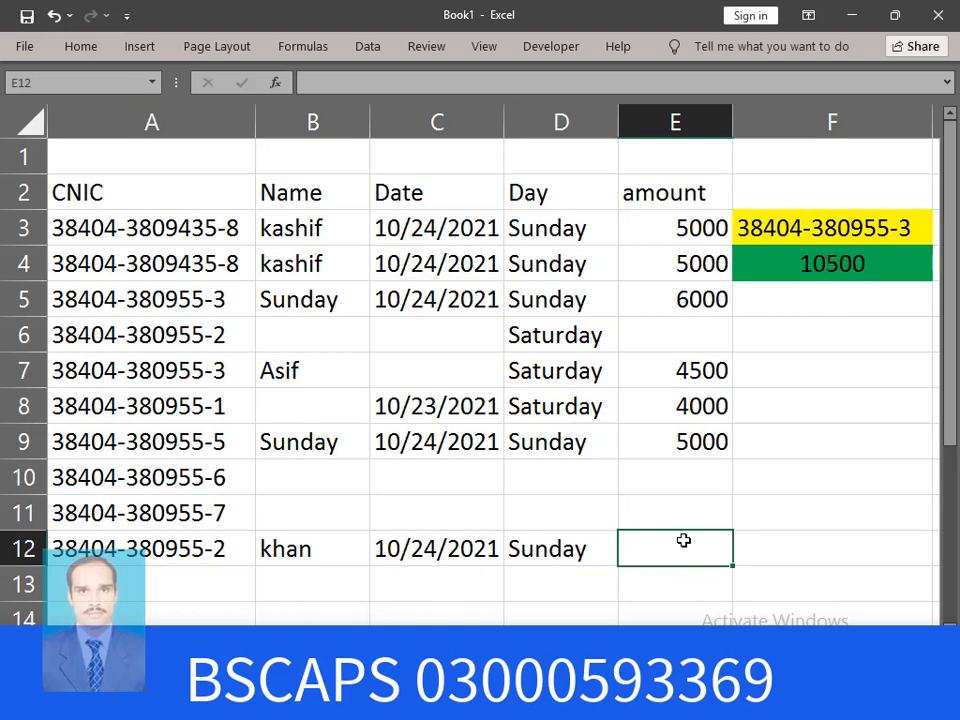
type("9961")
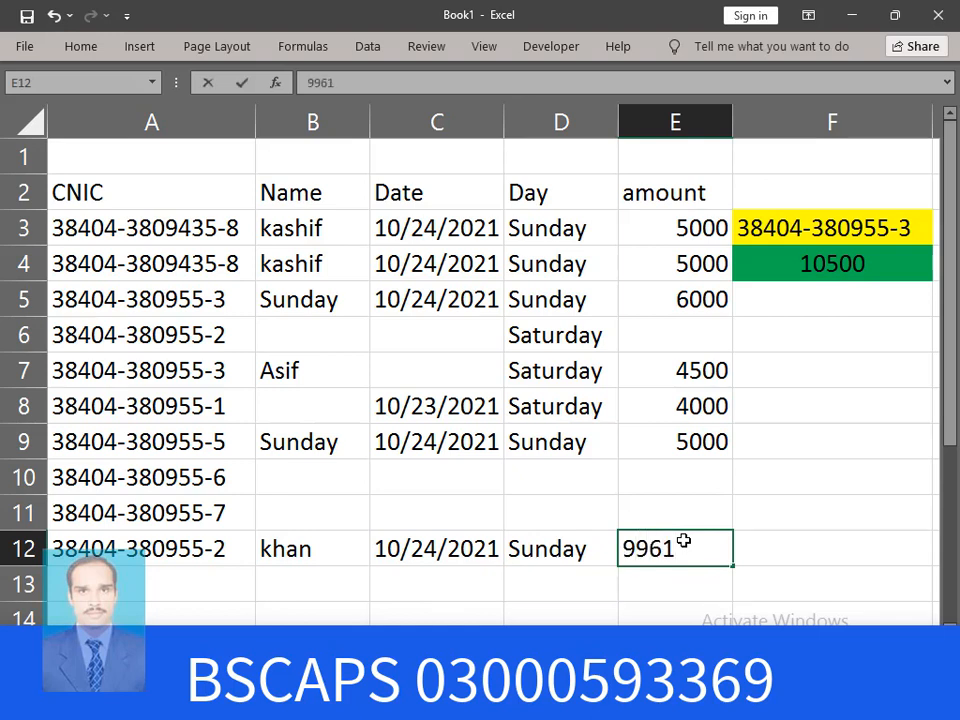
key("Return")
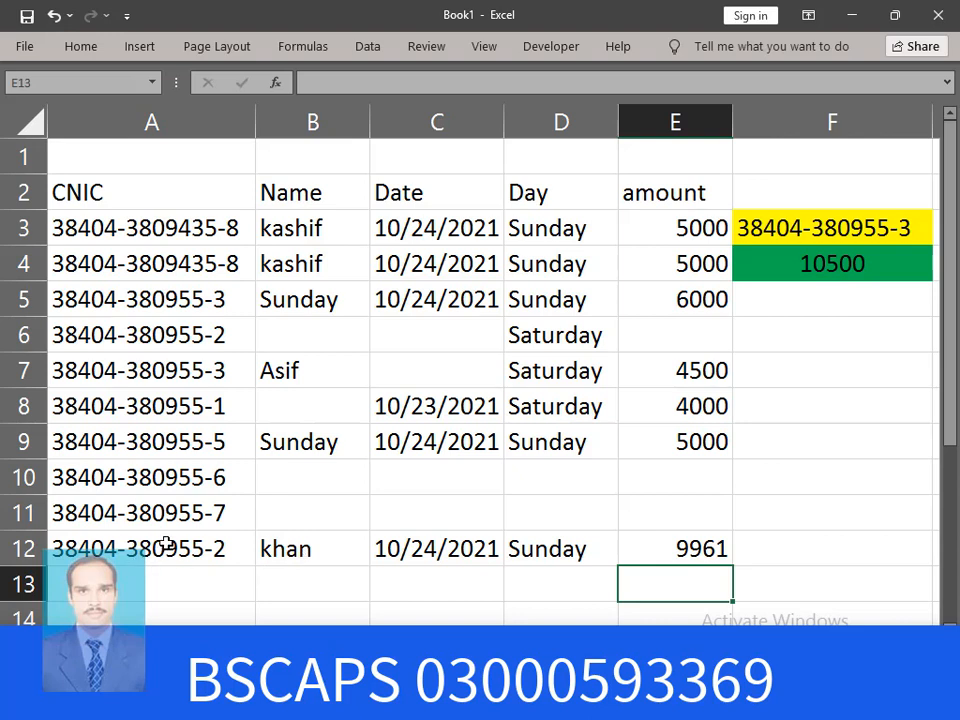
Point the F3 lookup cell at Sheet1!A6, then clear F3 so F4's total drops to 0
left_click(882, 232)
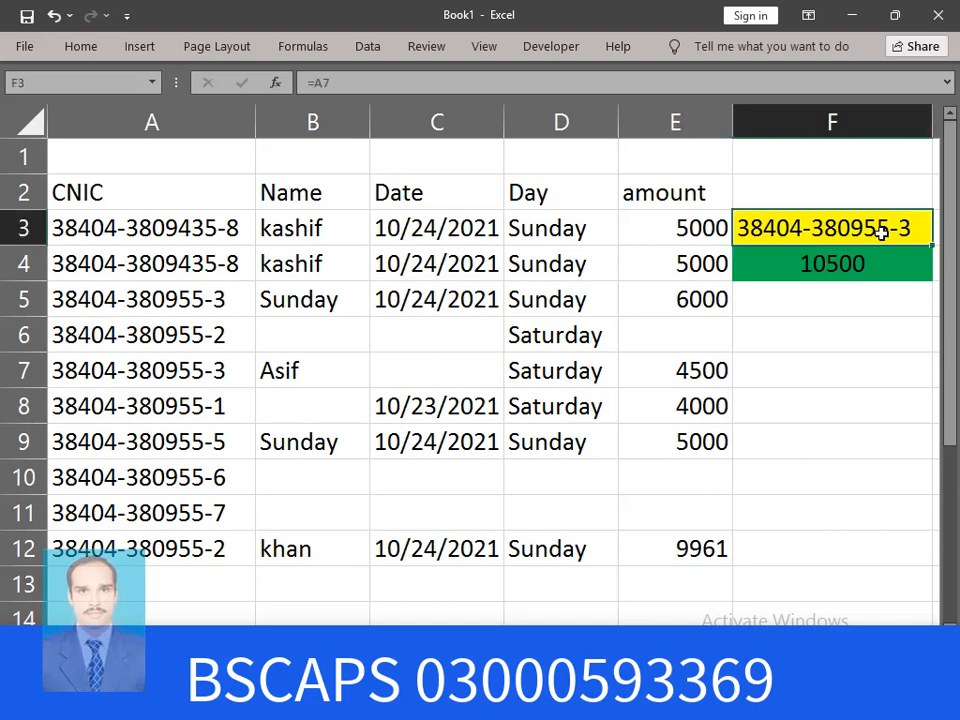
key("Delete")
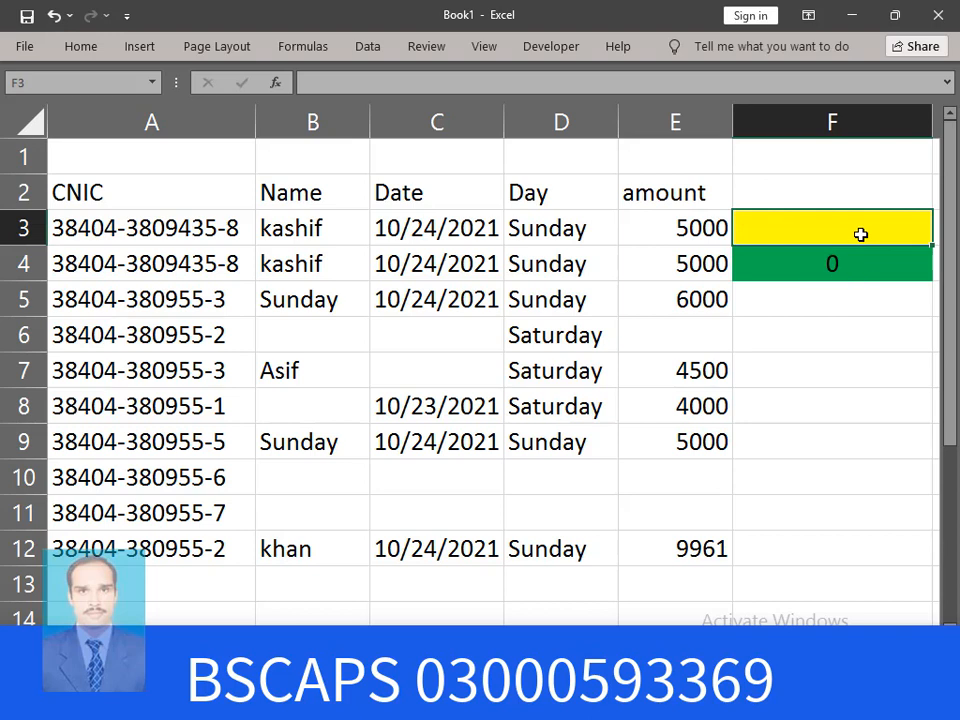
type("=")
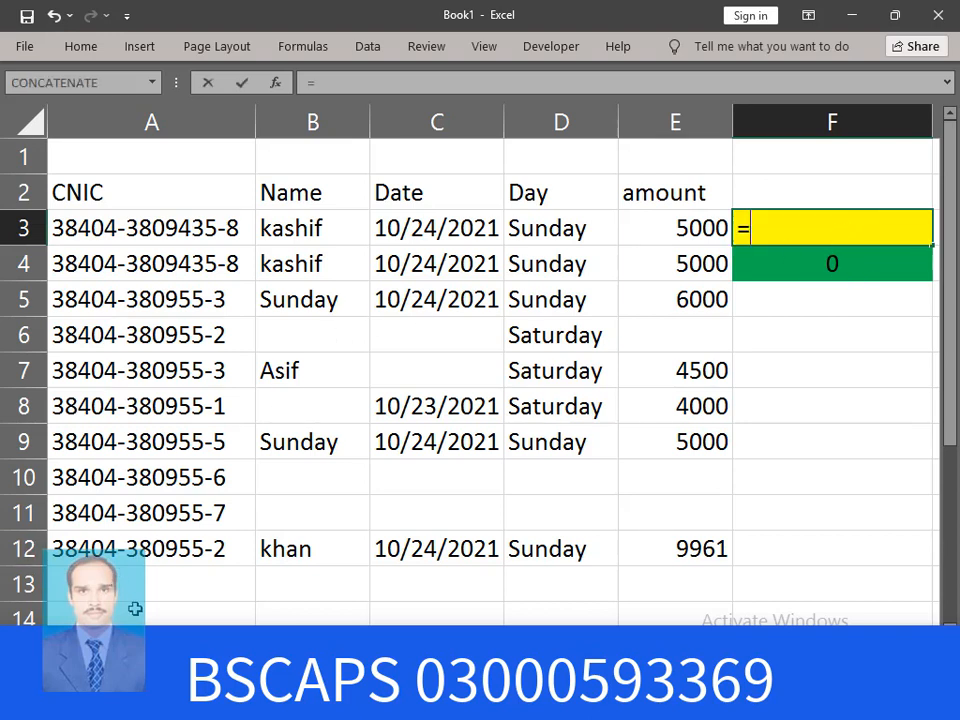
left_click(75, 660)
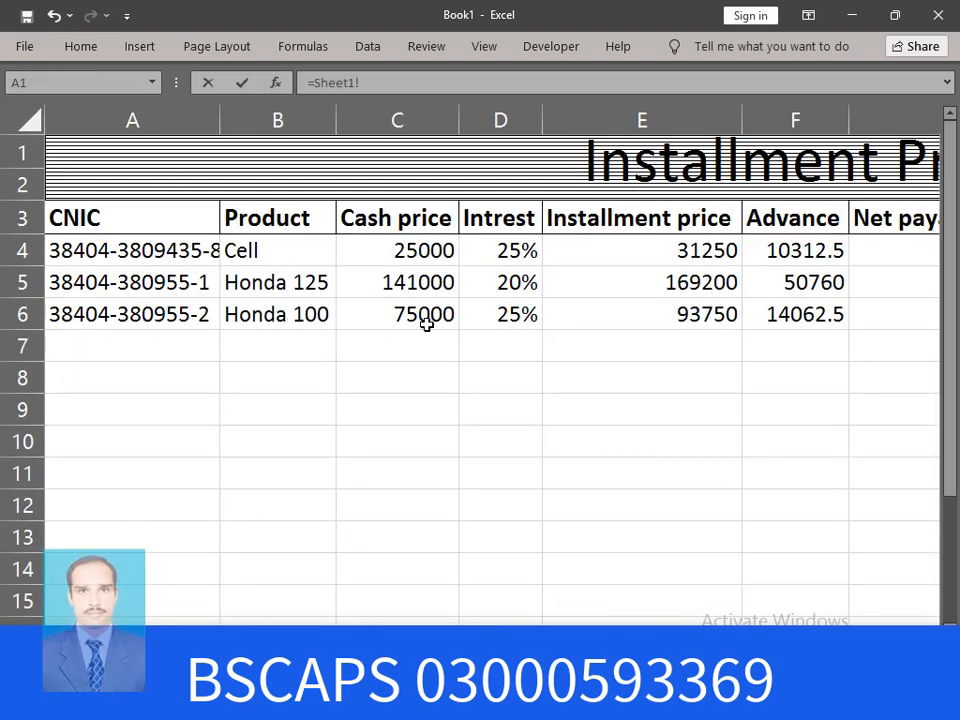
left_click(118, 315)
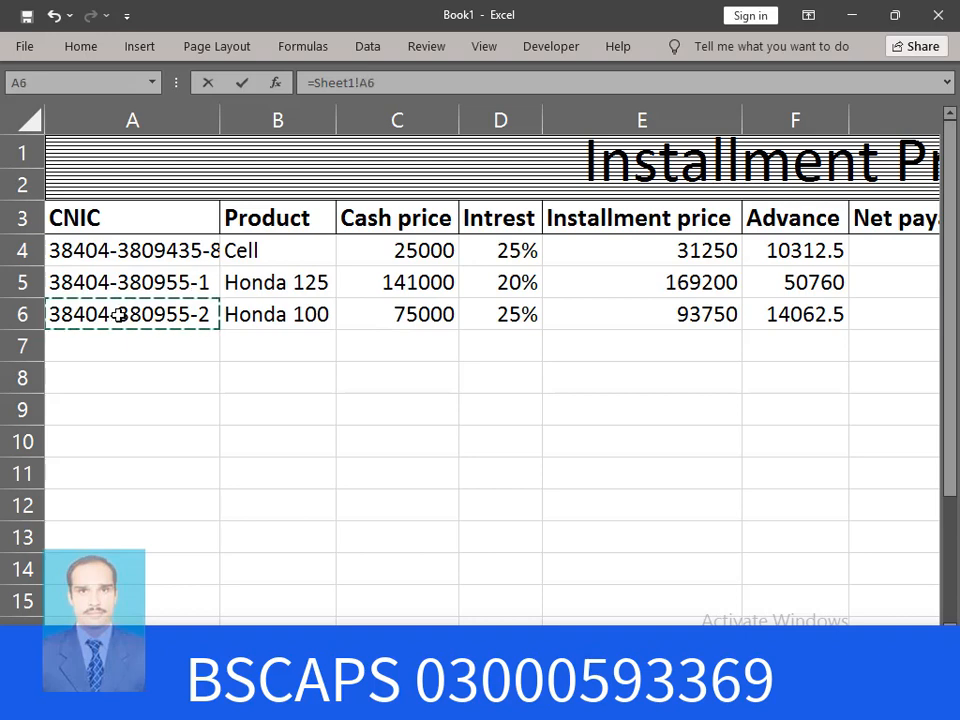
key("Return")
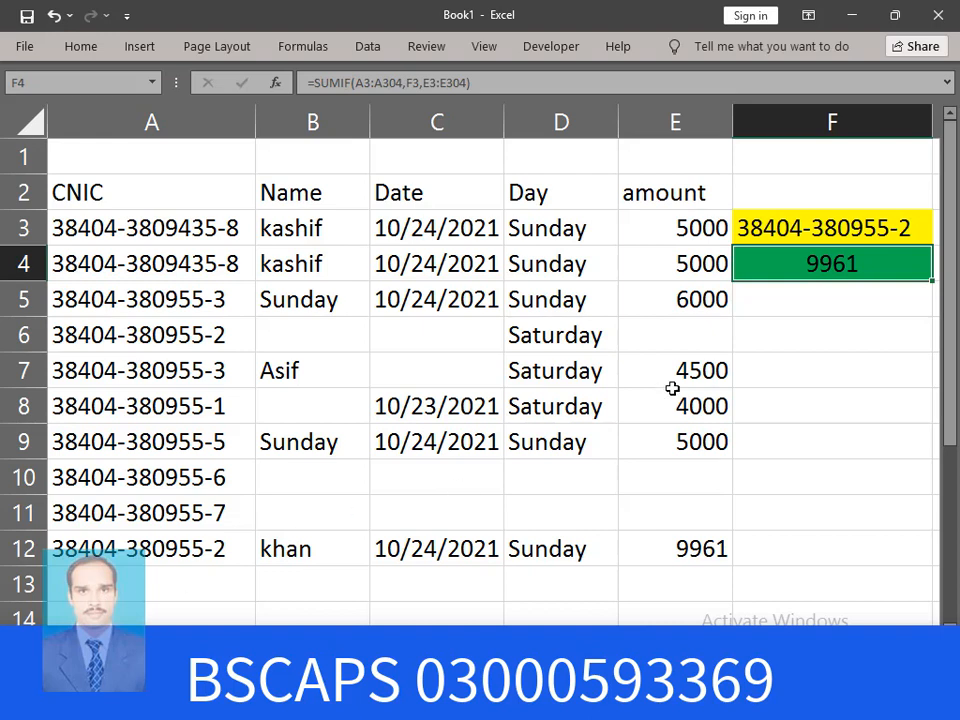
left_click(892, 232)
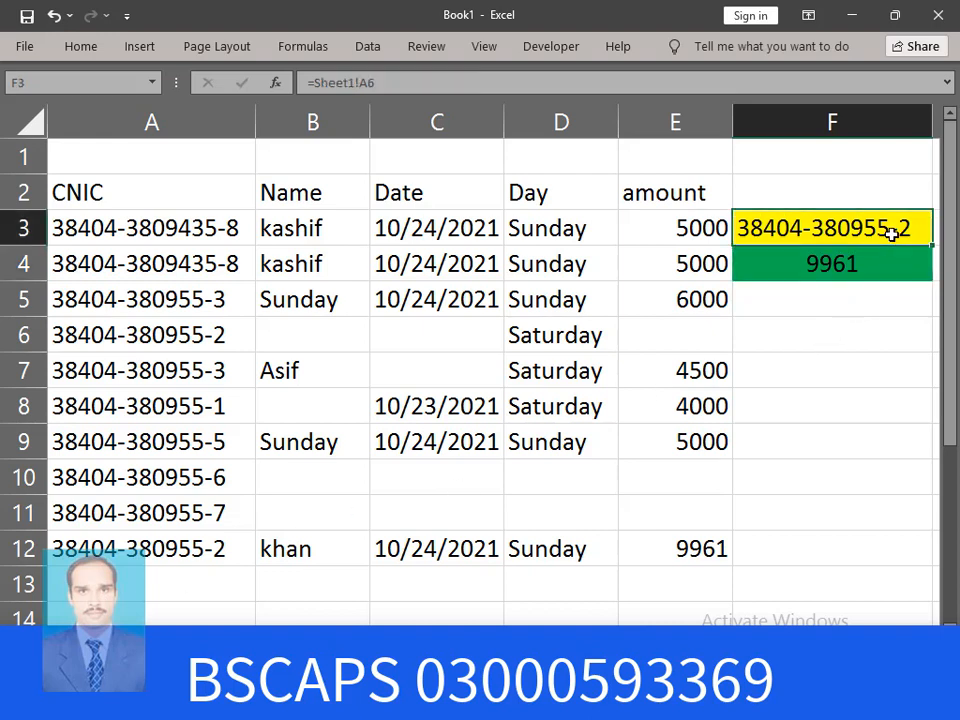
key("Delete")
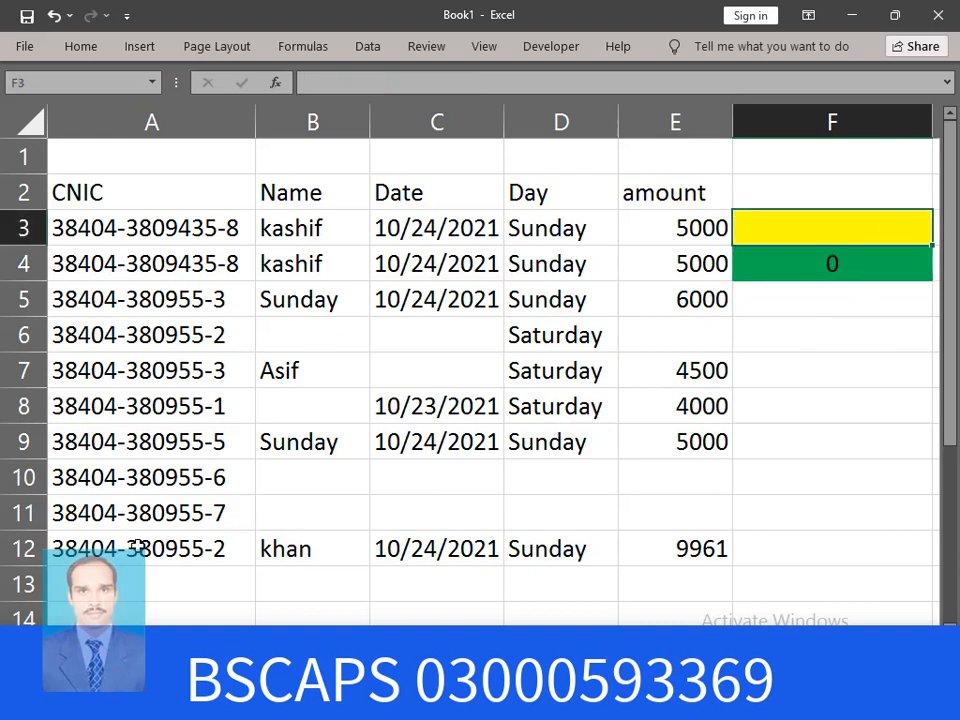
Set F3 to =A12 so the lookup uses row 12's CNIC
left_click(137, 545)
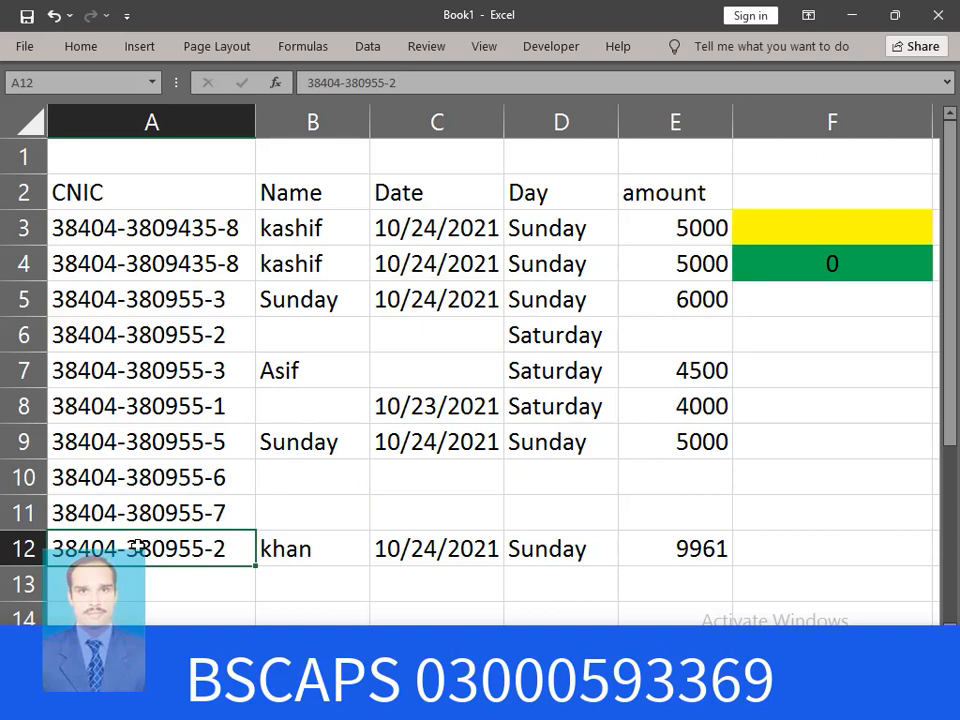
left_click(914, 221)
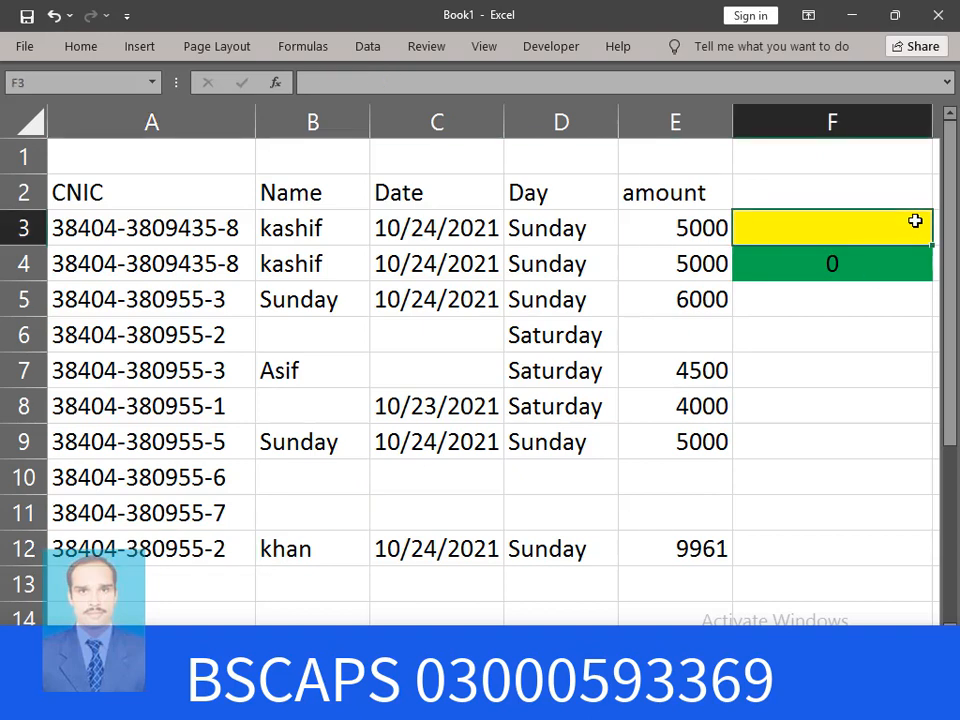
type("=")
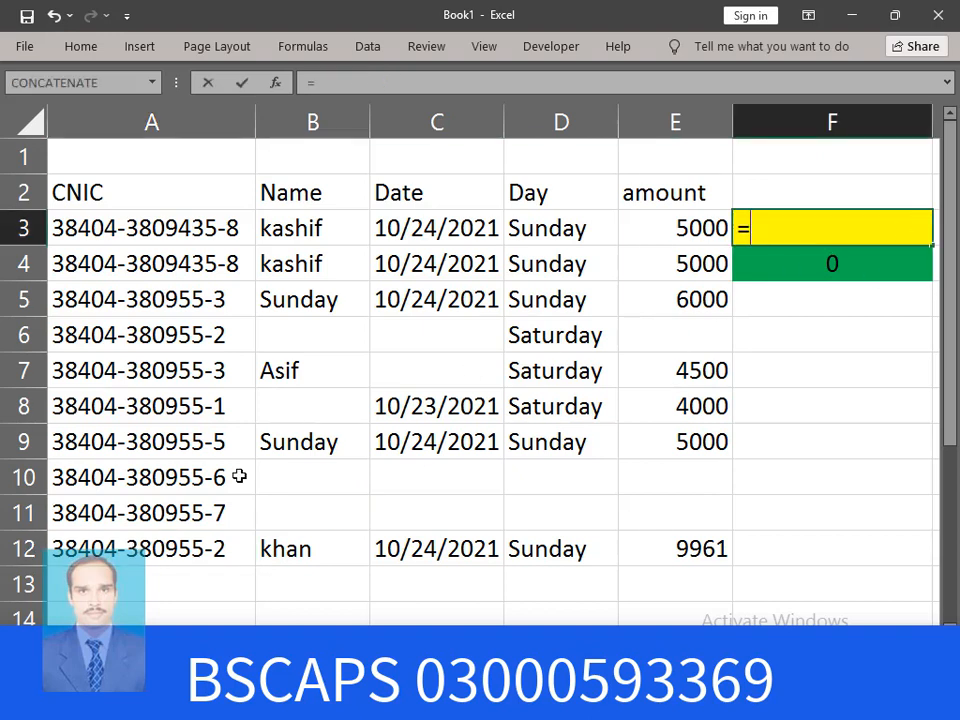
left_click(120, 549)
key("Return")
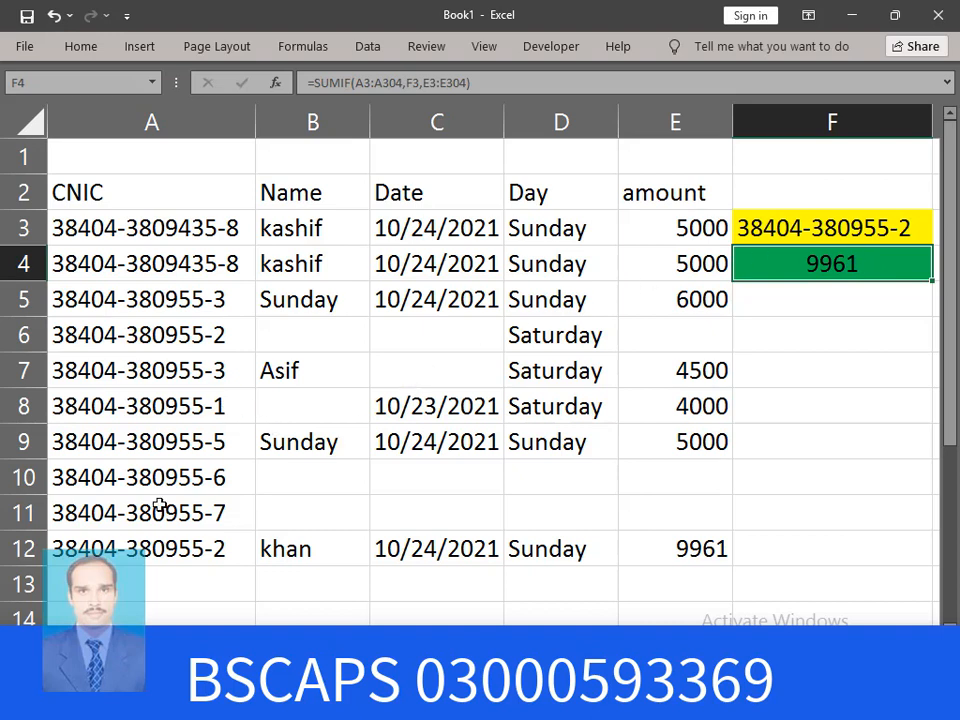
Copy the row 12 CNIC into A6 and record a 5000 payment in E6
left_click(125, 549)
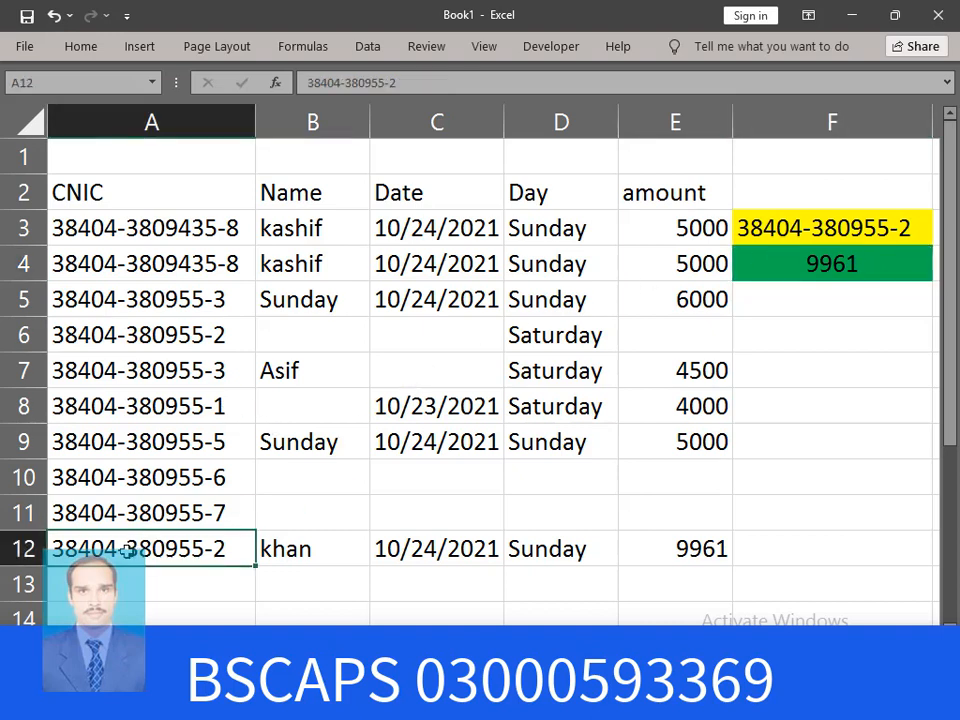
key("ctrl+c")
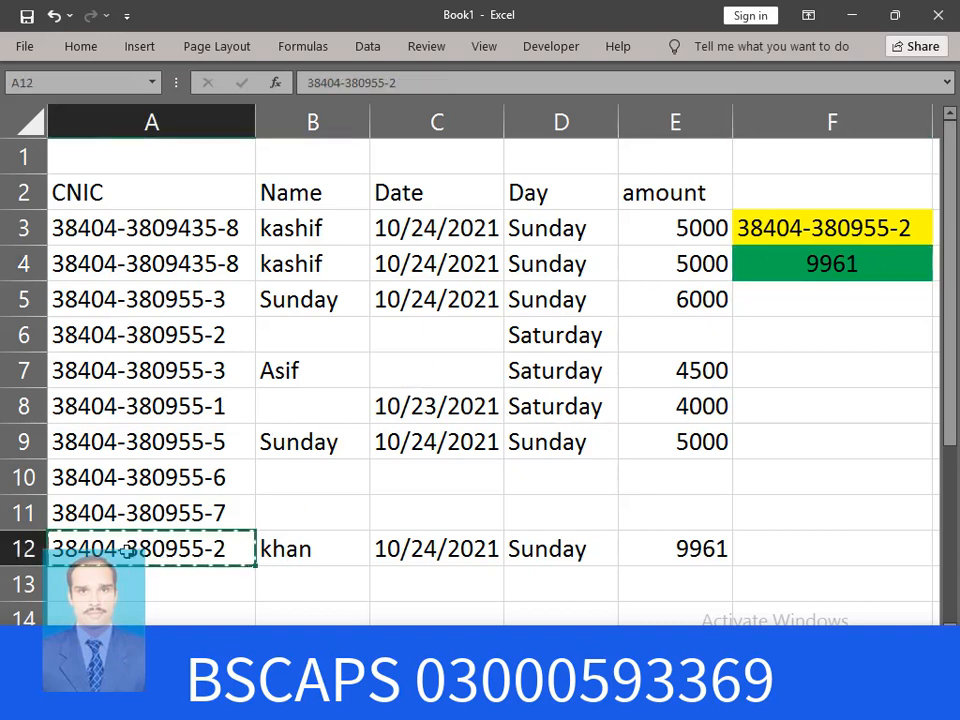
left_click(204, 340)
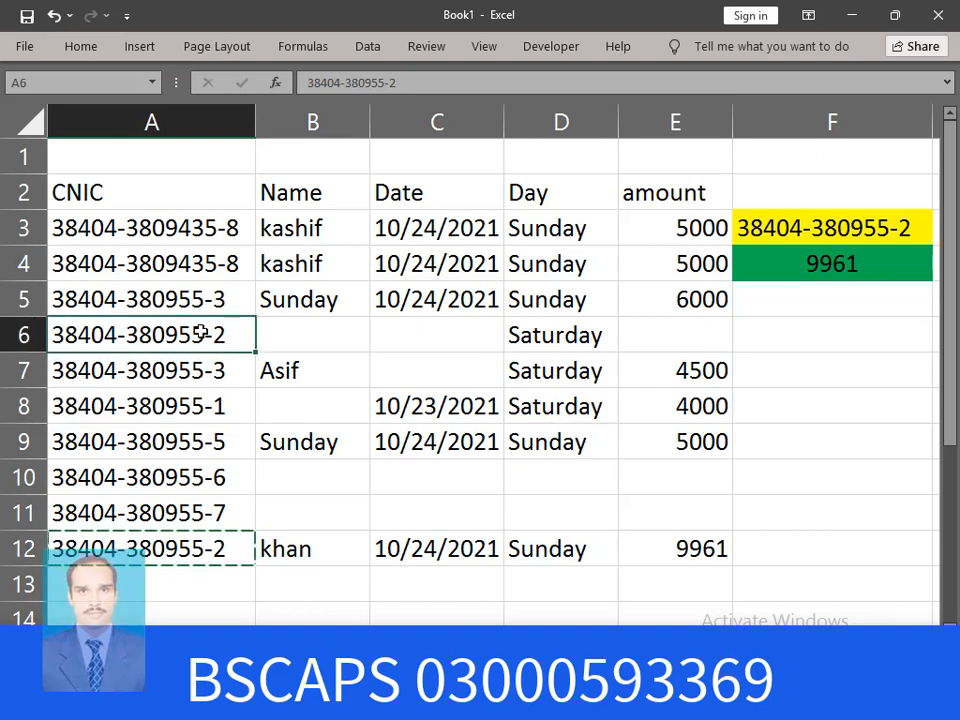
key("ctrl+v")
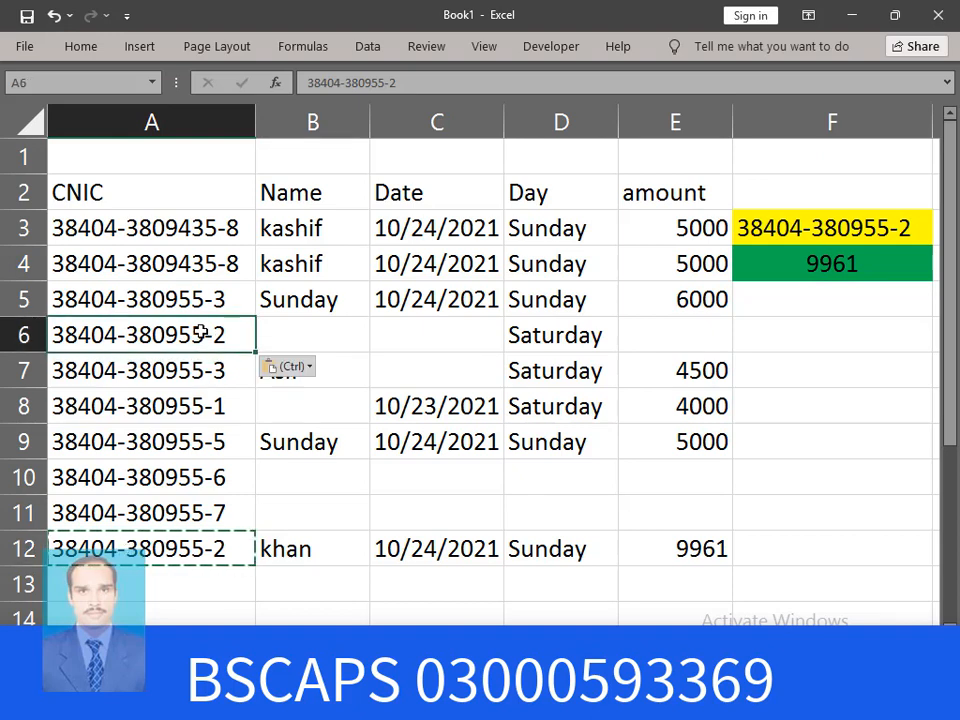
key("Escape")
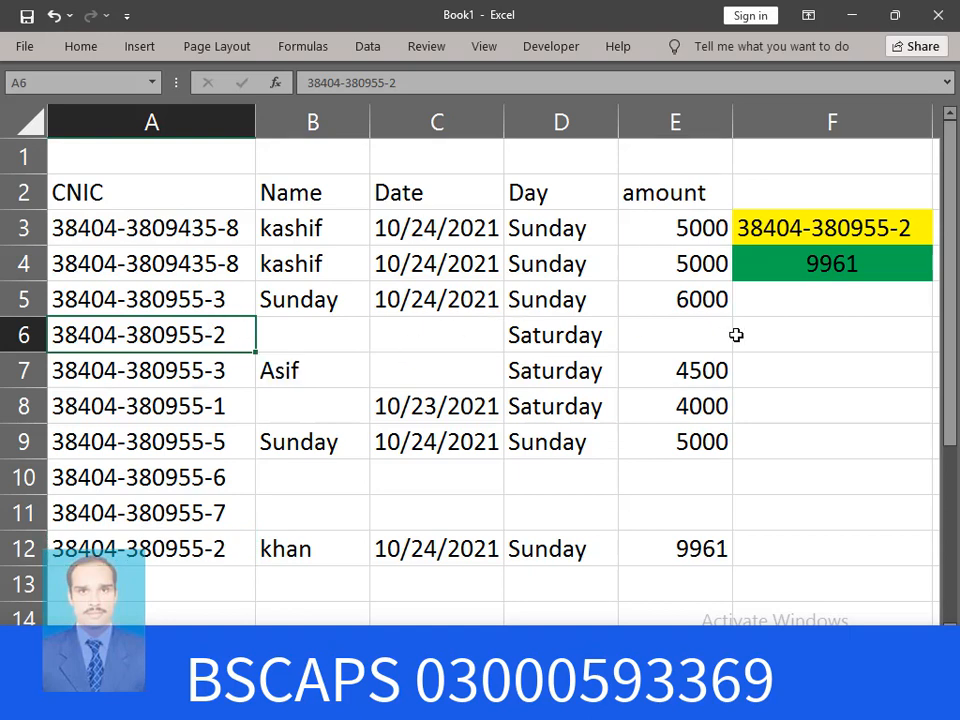
left_click(703, 336)
type("5")
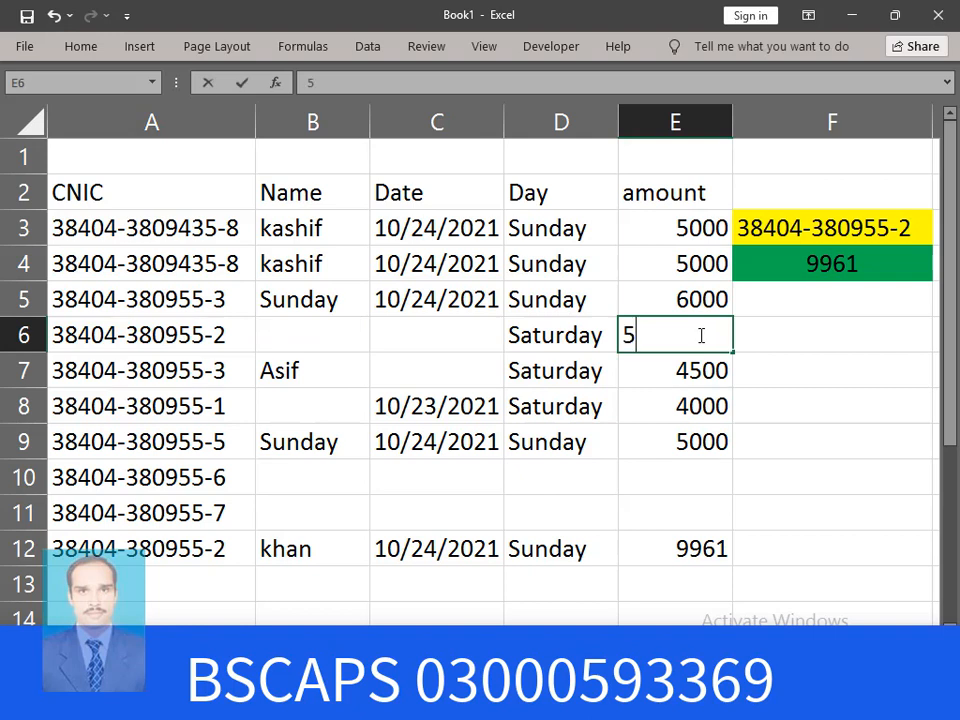
type("000")
key("Return")
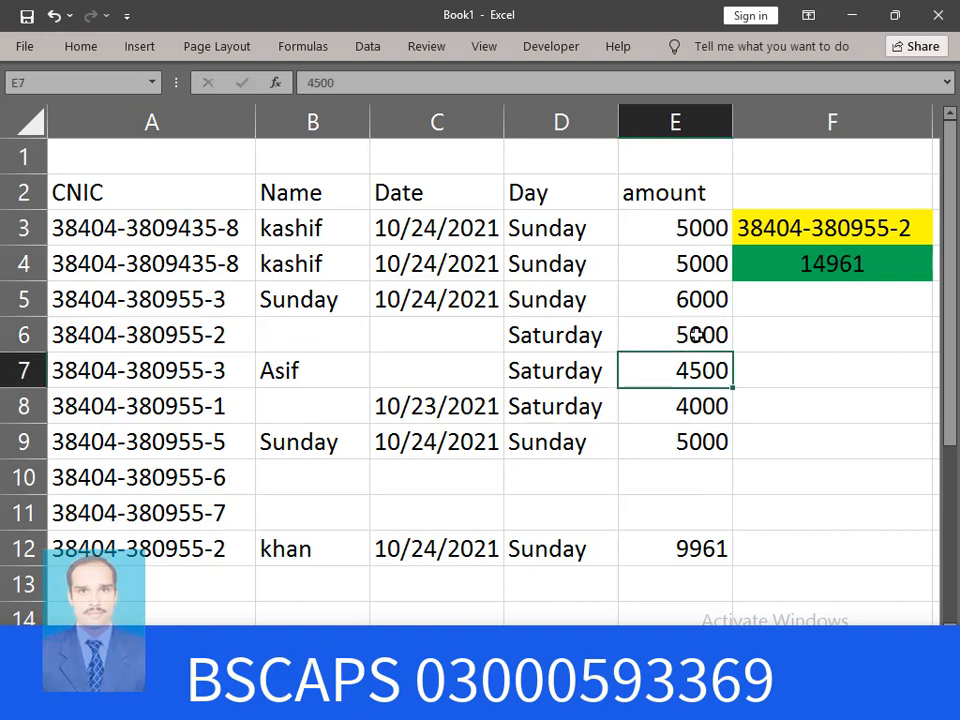